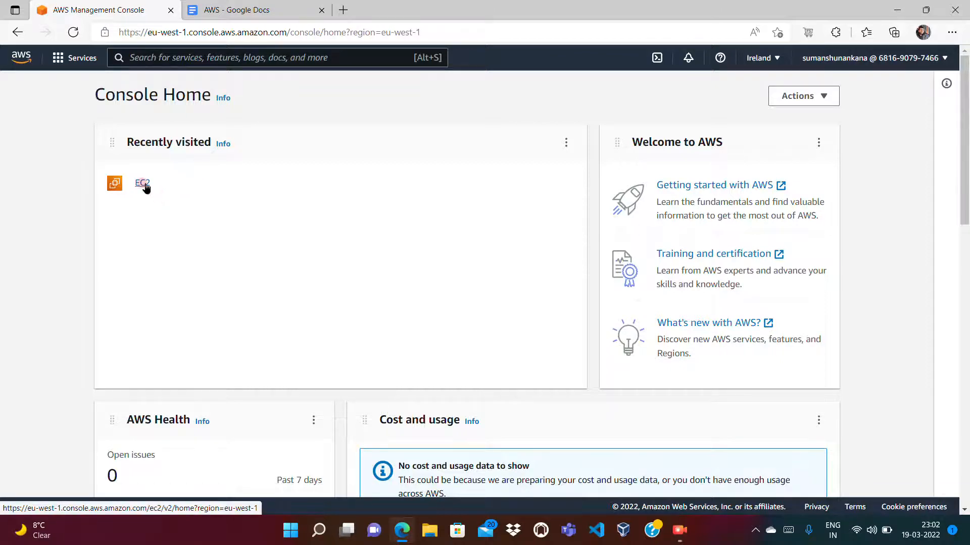
- Open the EC2 service, dismiss the welcome message and refresh the instances list
left_click(143, 184)
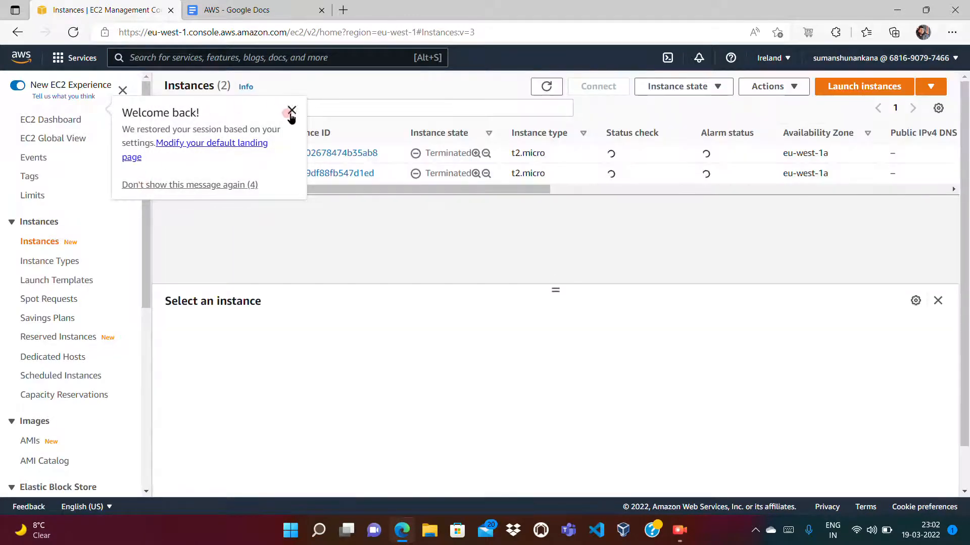
left_click(290, 111)
left_click(547, 86)
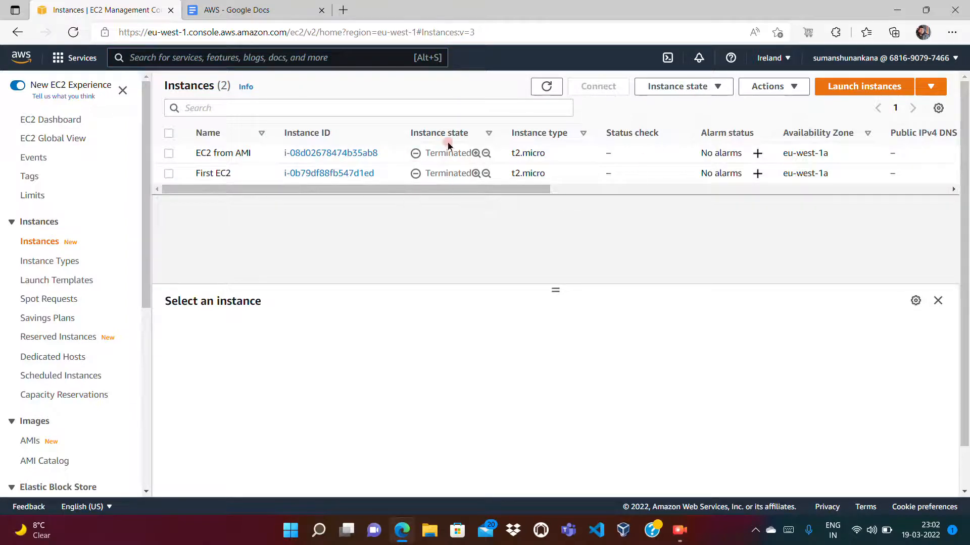
- Switch to the AWS document in Google Docs and write "AMI (Amazon Machine Image) =>"
left_click(277, 13)
type("(Amao")
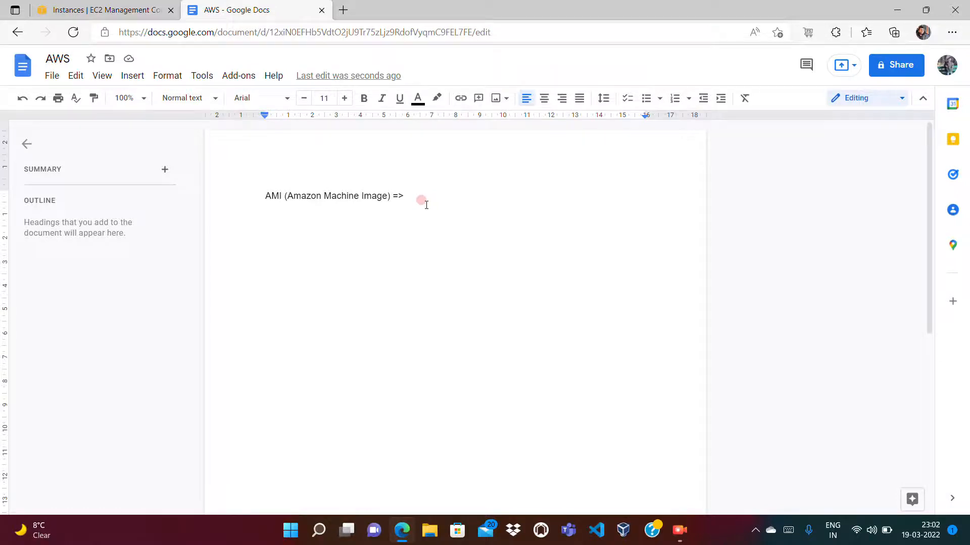
- Return to the EC2 console, start launching an instance and examine the name of the Amazon Linux 2 Kernel 5.10 image
left_click(151, 12)
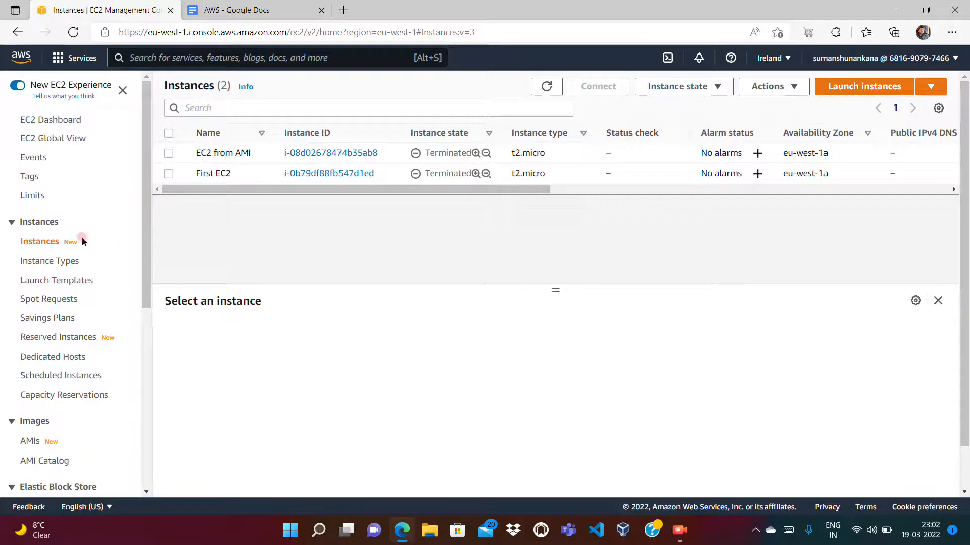
left_click(34, 245)
left_click(858, 87)
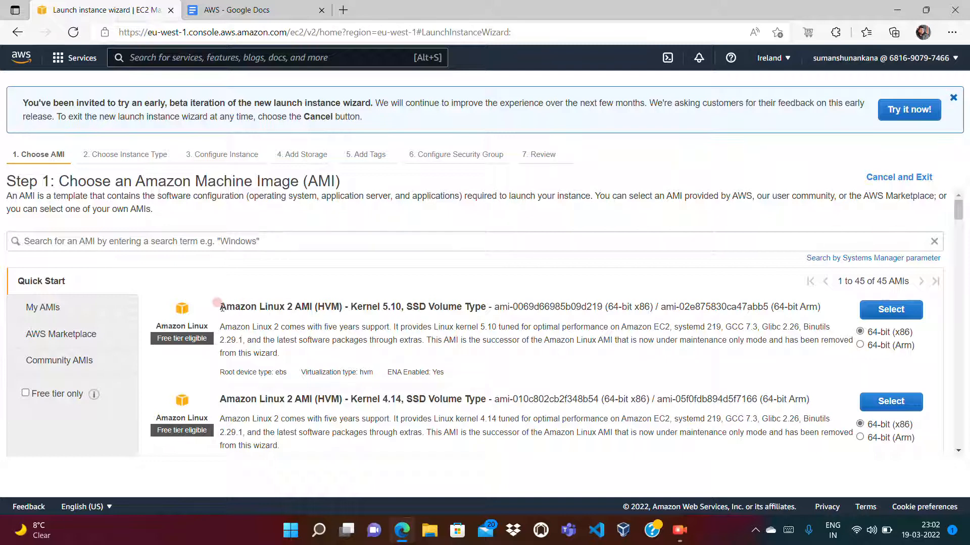
left_click_drag(219, 309, 484, 315)
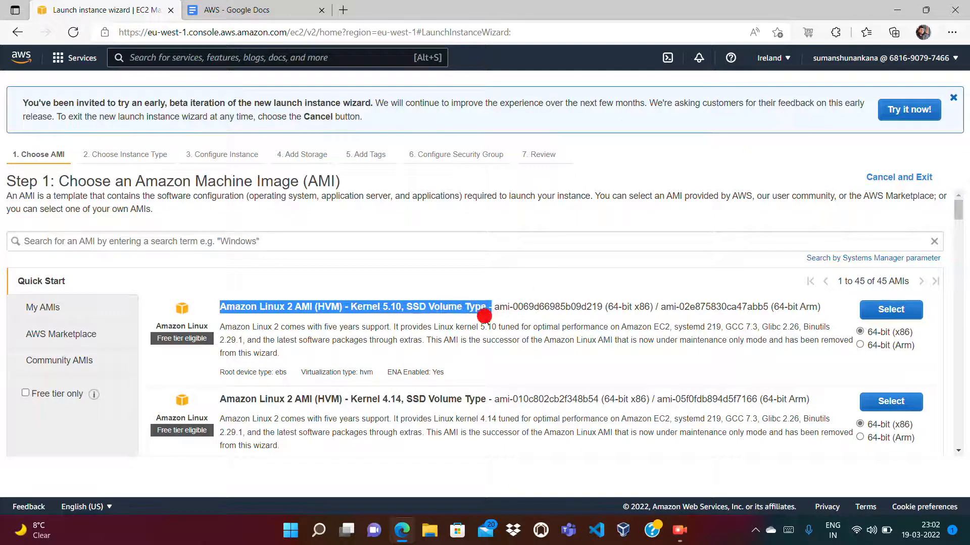
left_click(473, 275)
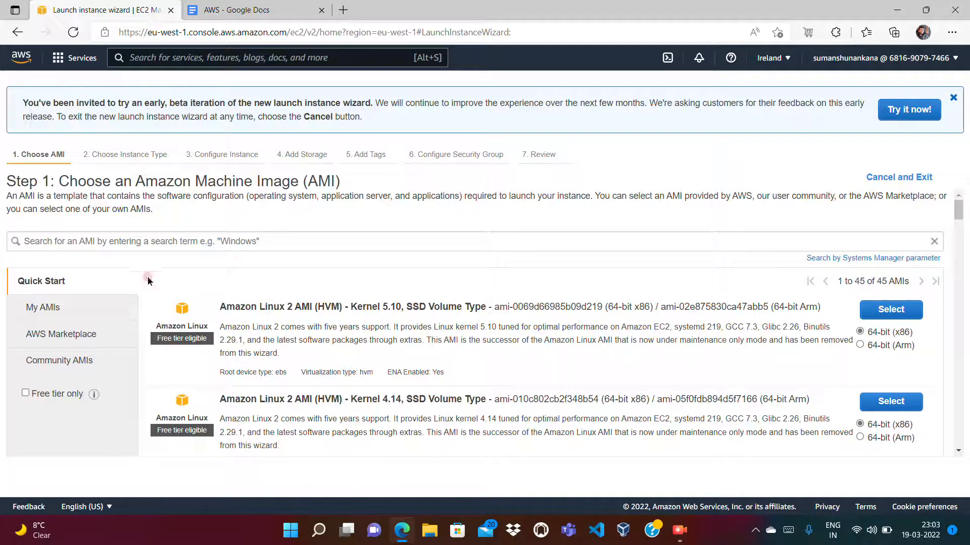
- Look through the My AMIs, AWS Marketplace, Community AMIs and Quick Start categories, and try the Free tier only filter on Quick Start
left_click(51, 316)
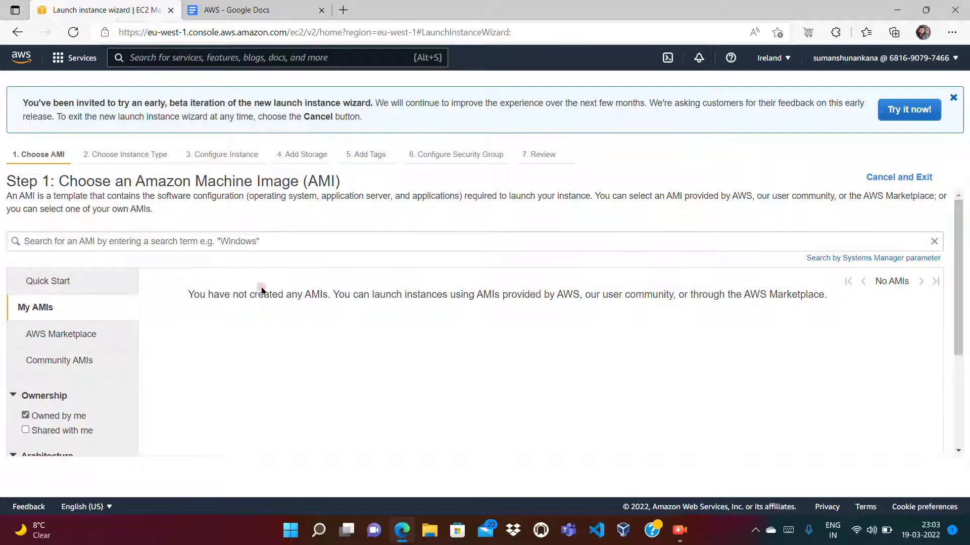
left_click(95, 333)
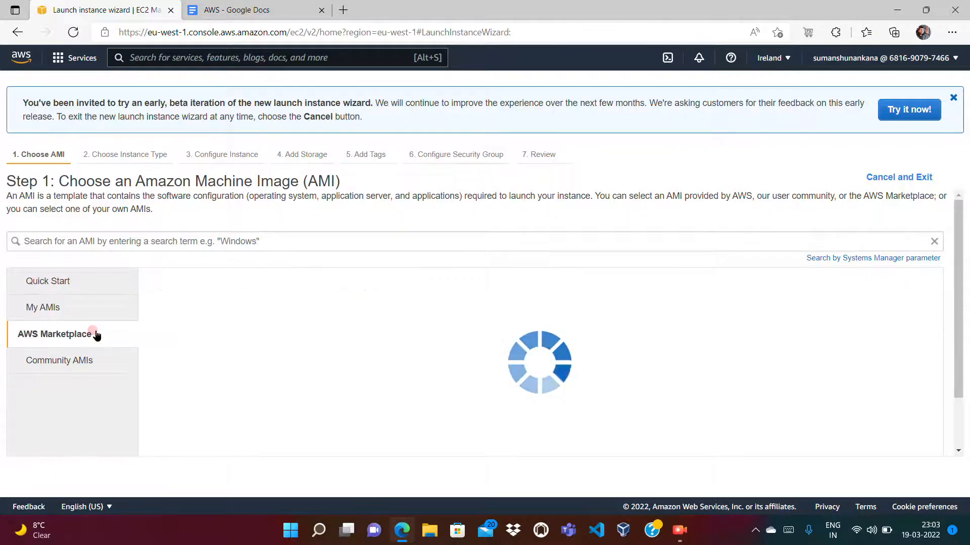
left_click(89, 369)
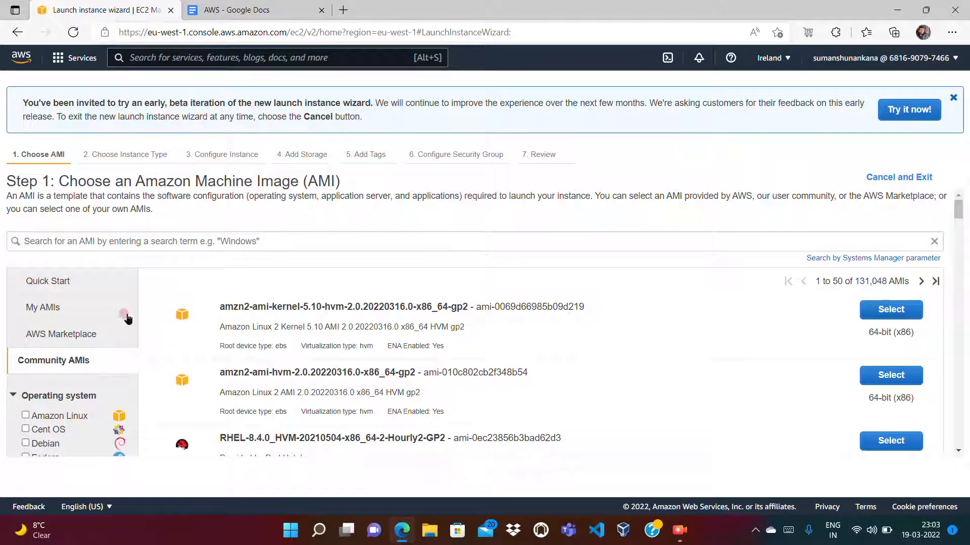
left_click(56, 286)
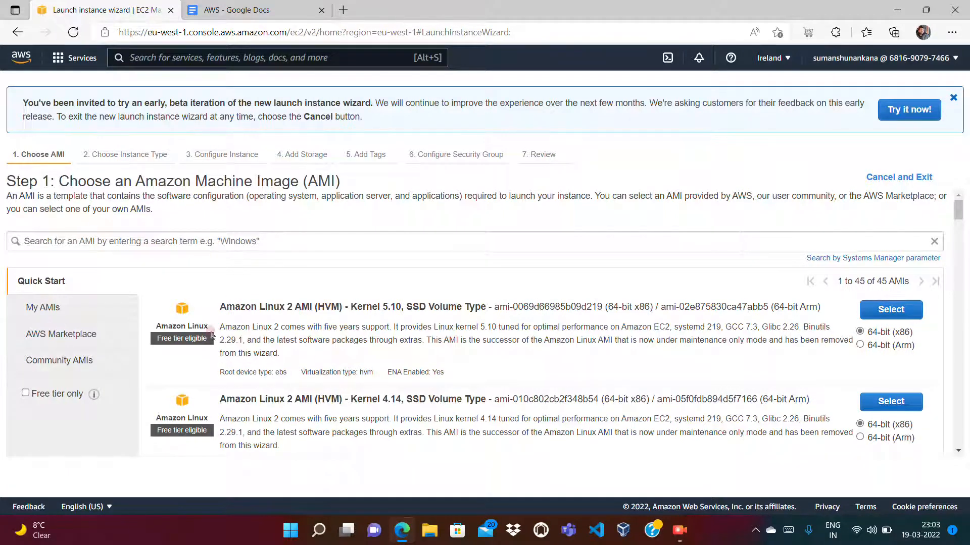
left_click(69, 393)
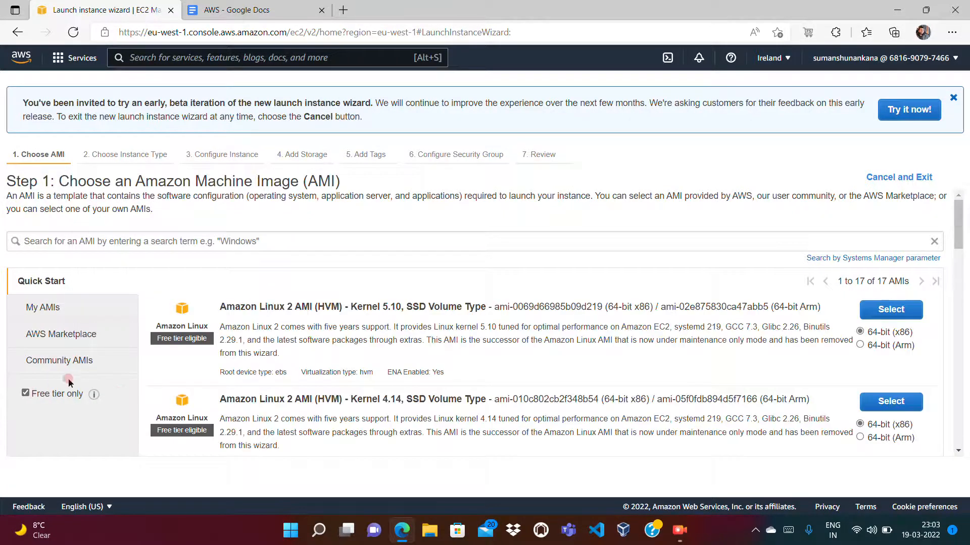
left_click(25, 393)
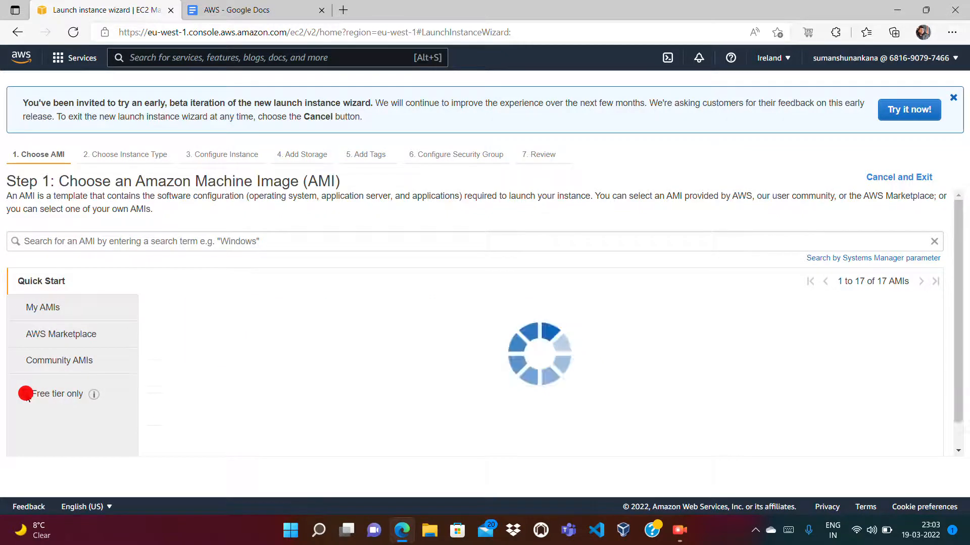
- Compare the images offered under My AMIs, Quick Start and AWS Marketplace, ending on the Quick Start images
left_click(58, 309)
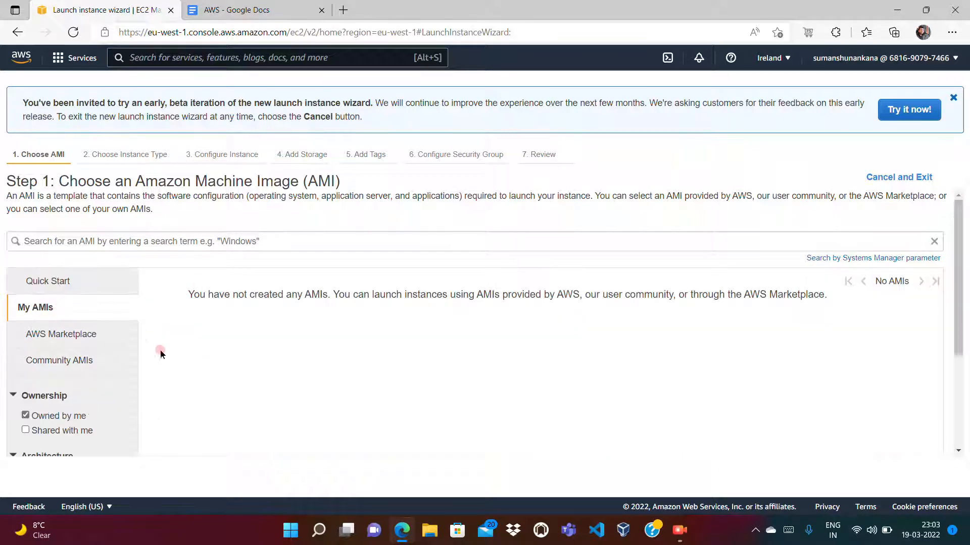
left_click(60, 283)
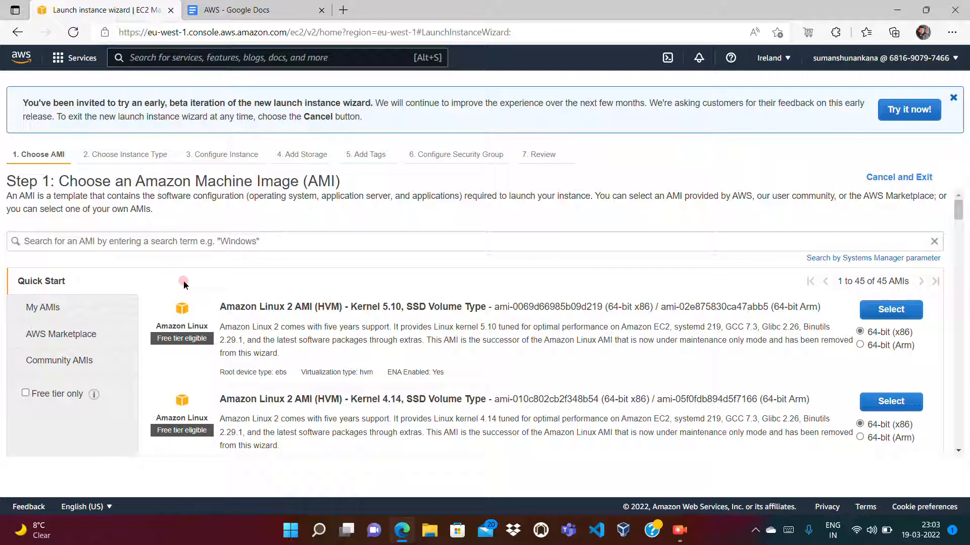
left_click(76, 334)
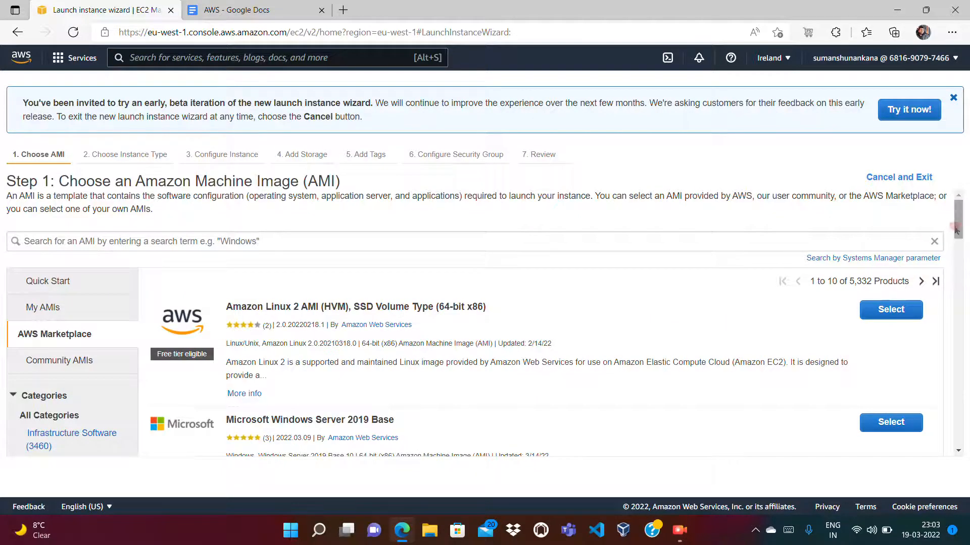
left_click_drag(958, 220, 967, 194)
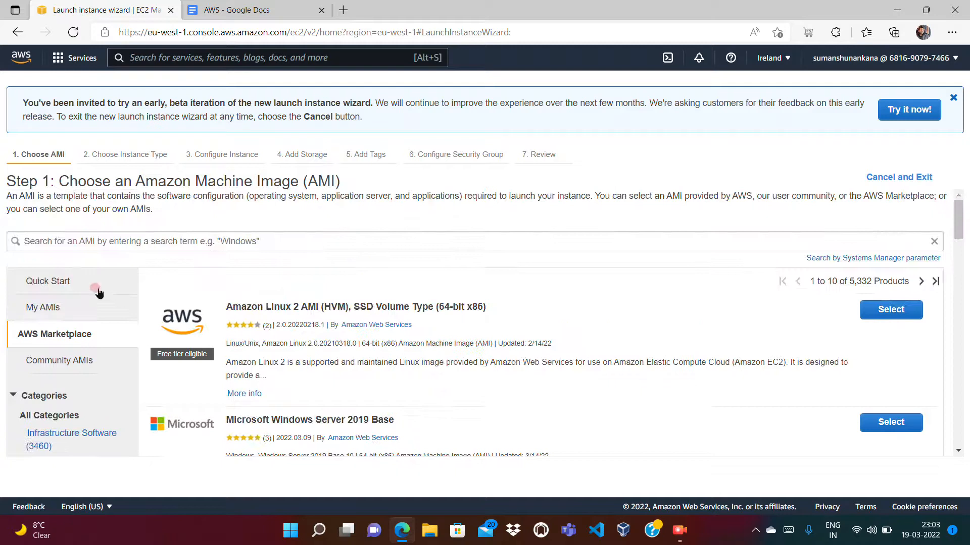
left_click(81, 285)
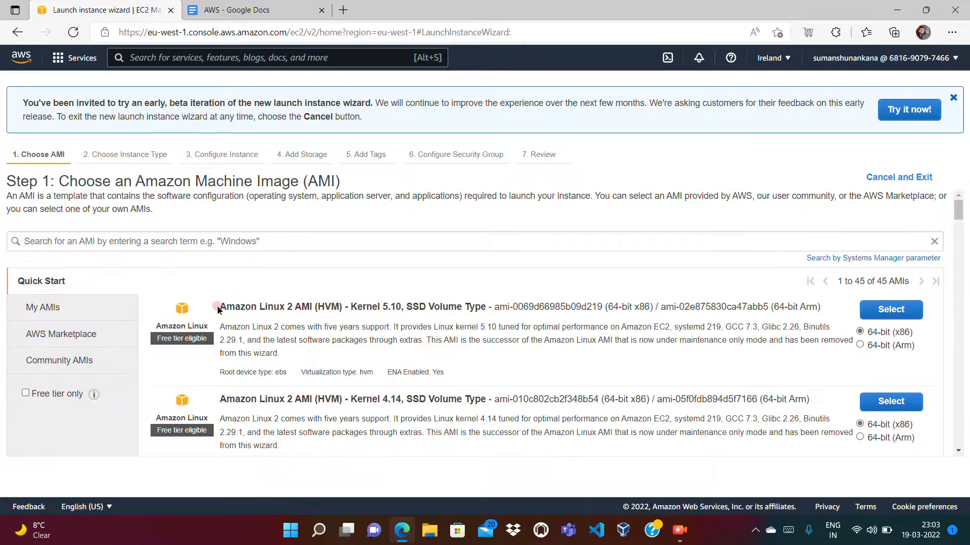
right_click(347, 300)
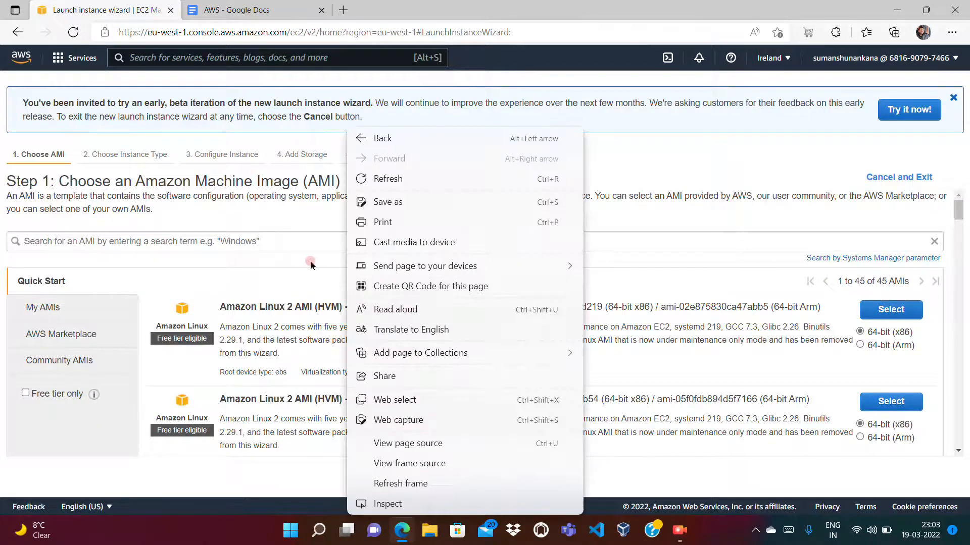
left_click(298, 286)
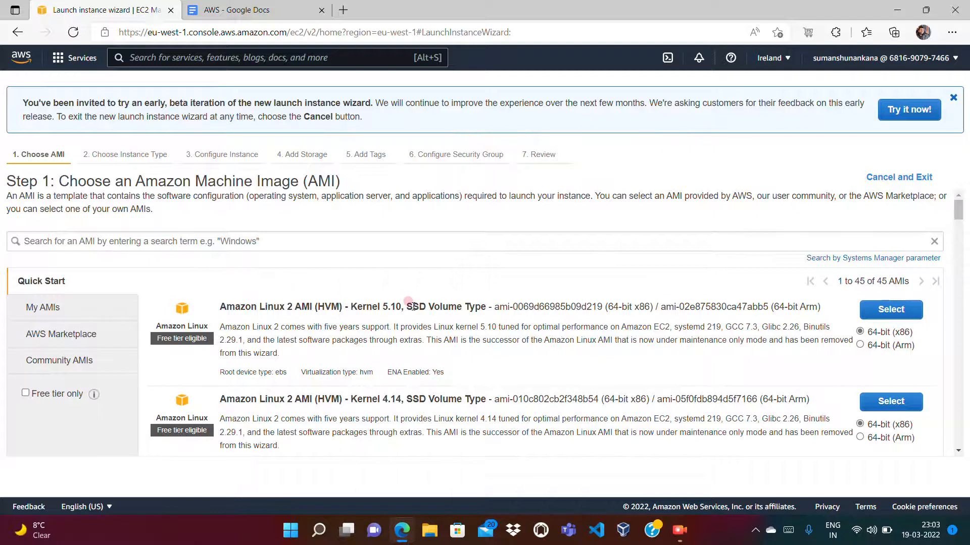
- Examine the AWS Marketplace images from Amazon Linux 2 down to Kali Linux and Debian, and return to the Quick Start images
left_click(71, 334)
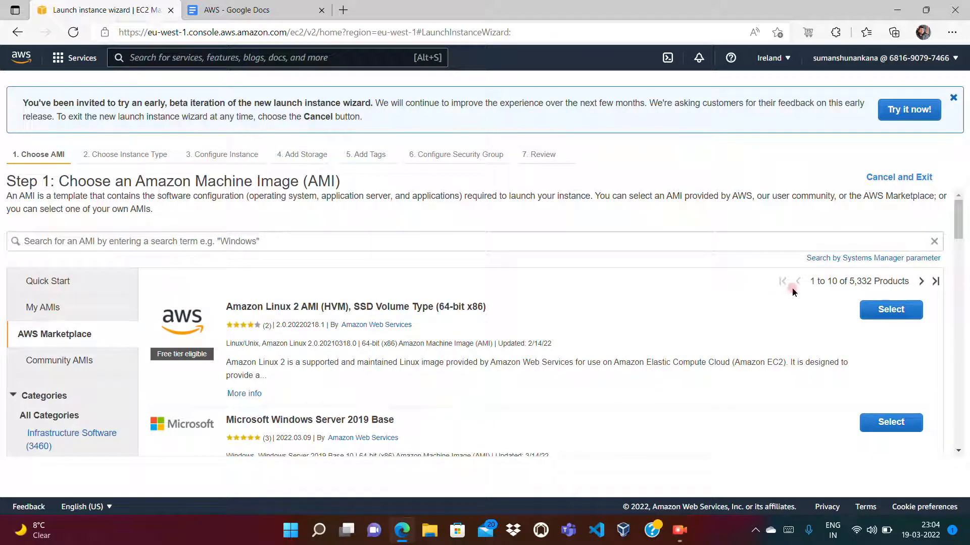
right_click(958, 250)
left_click(672, 301)
left_click(956, 301)
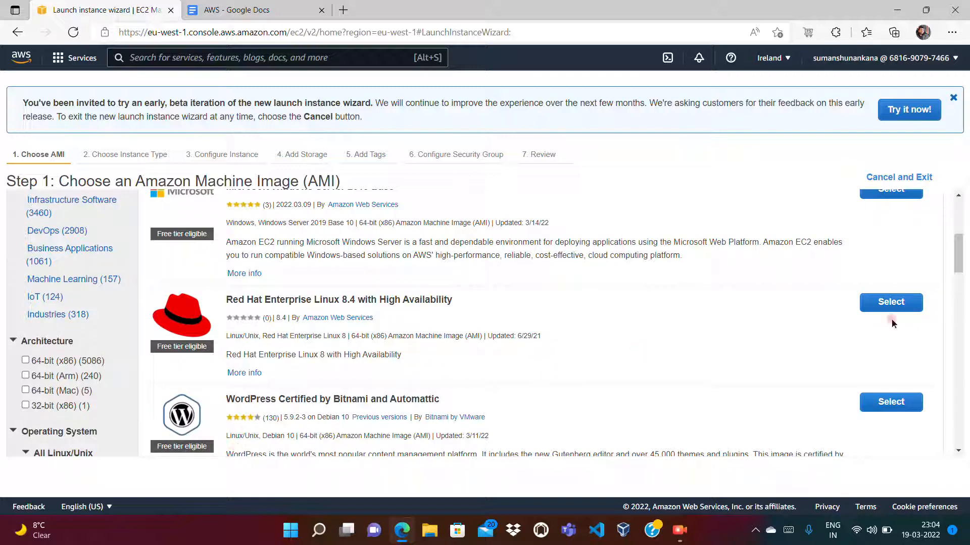
left_click(959, 278)
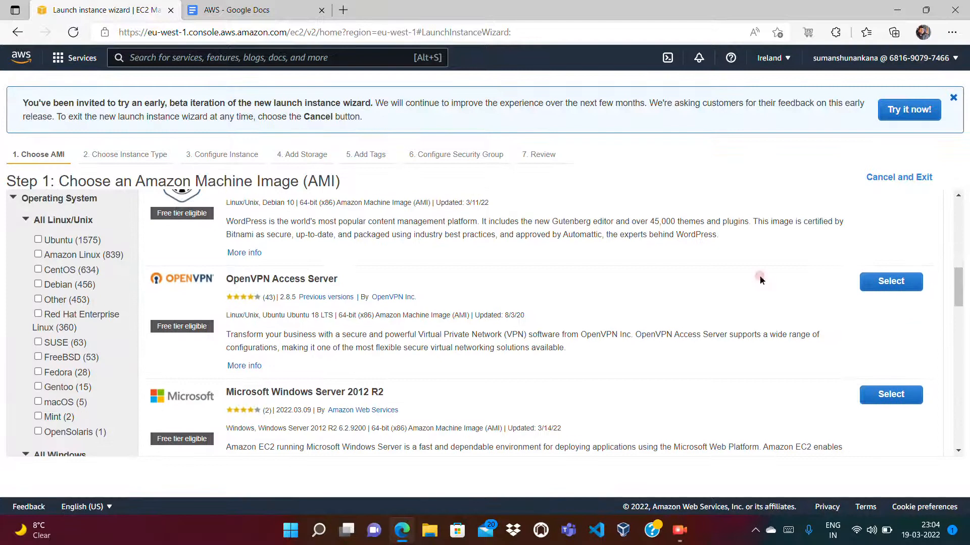
left_click(955, 366)
left_click(956, 380)
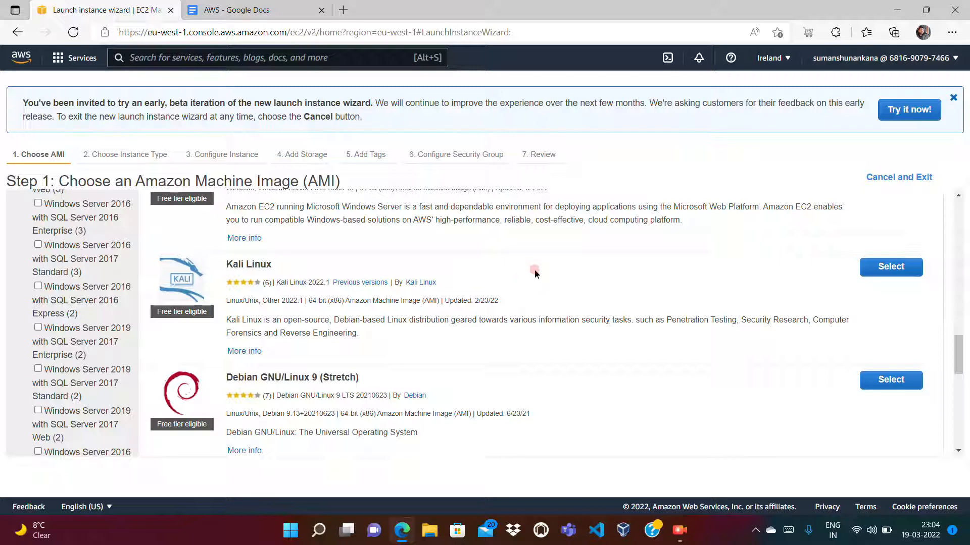
left_click(962, 207)
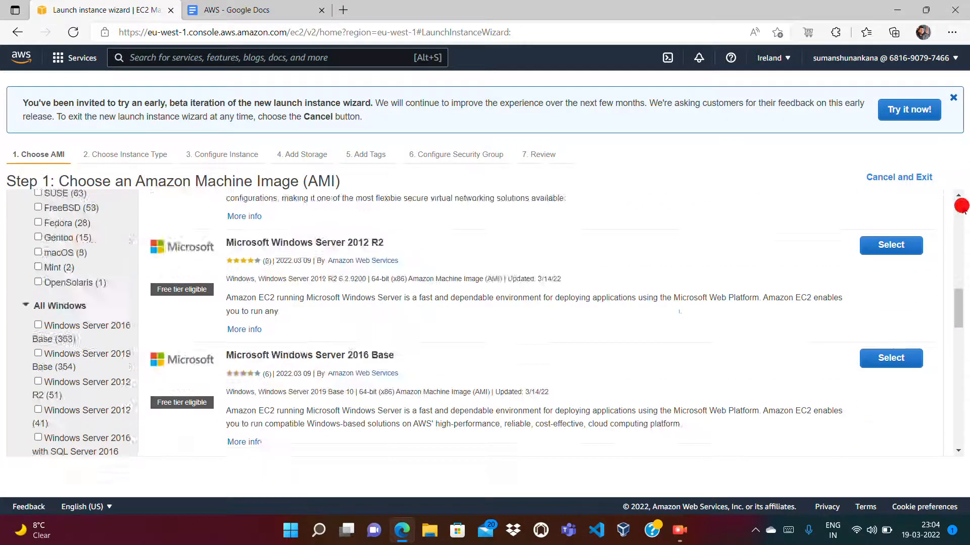
left_click(962, 208)
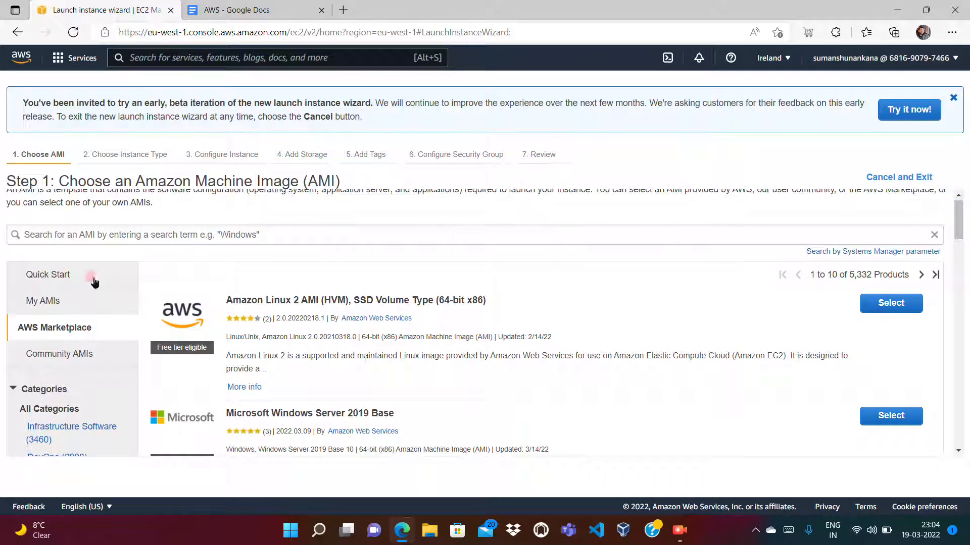
left_click(66, 277)
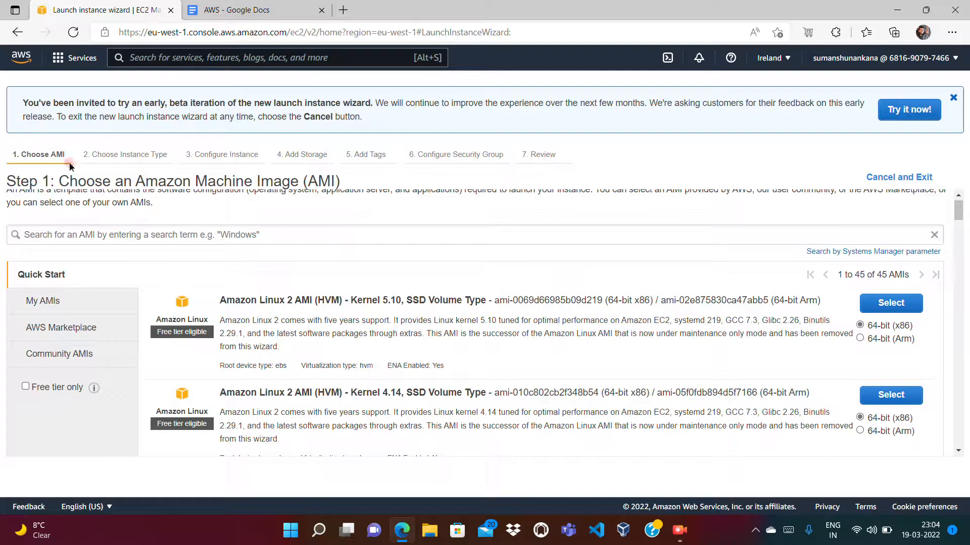
- Leave the launch wizard for the console home, reopen EC2 and dismiss the welcome message
left_click(23, 57)
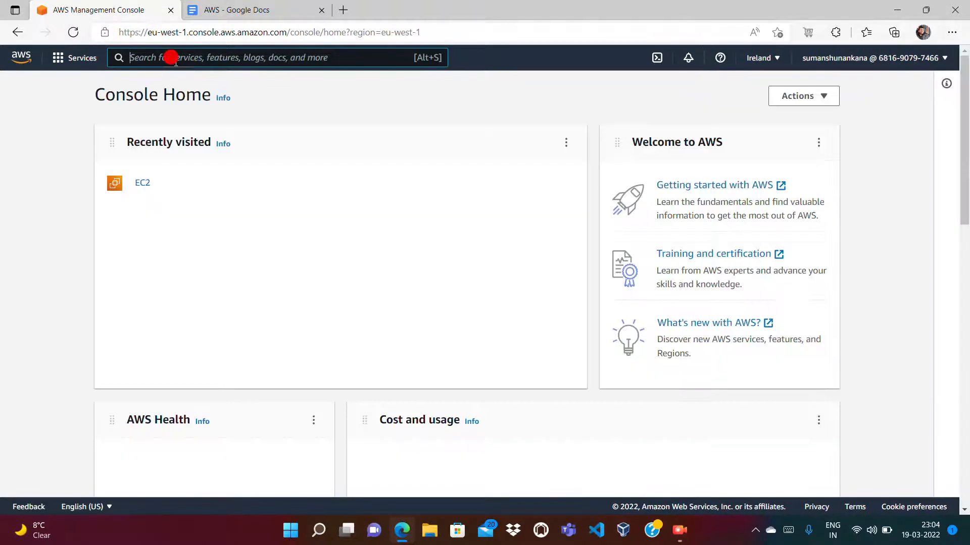
left_click(140, 184)
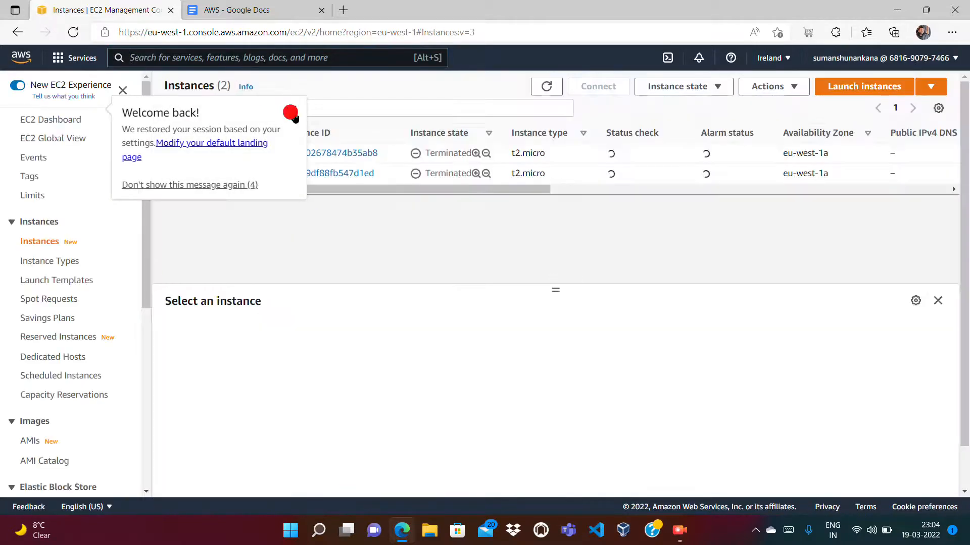
left_click(292, 114)
- View the AMIs owned by the account and return to the Instances list
left_click_drag(146, 236, 67, 334)
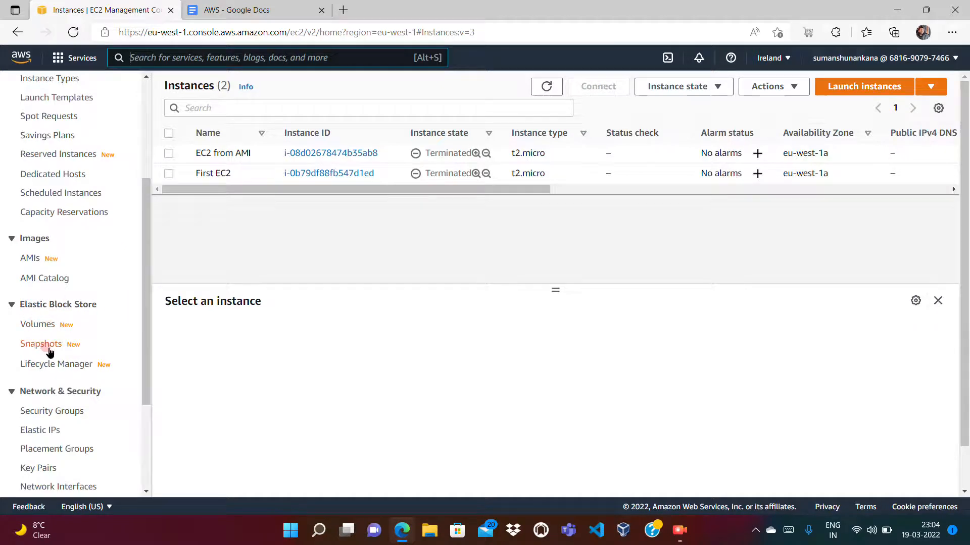
left_click(29, 260)
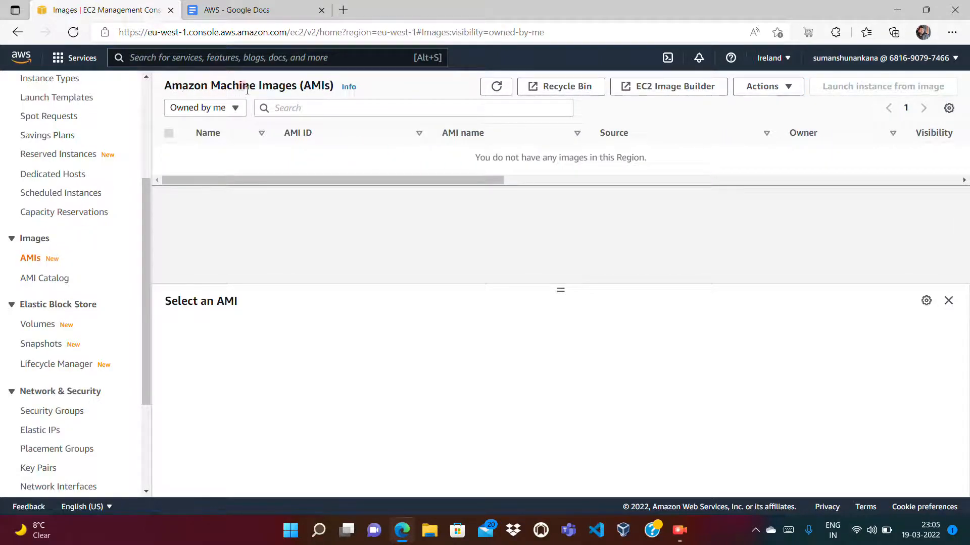
left_click(147, 132)
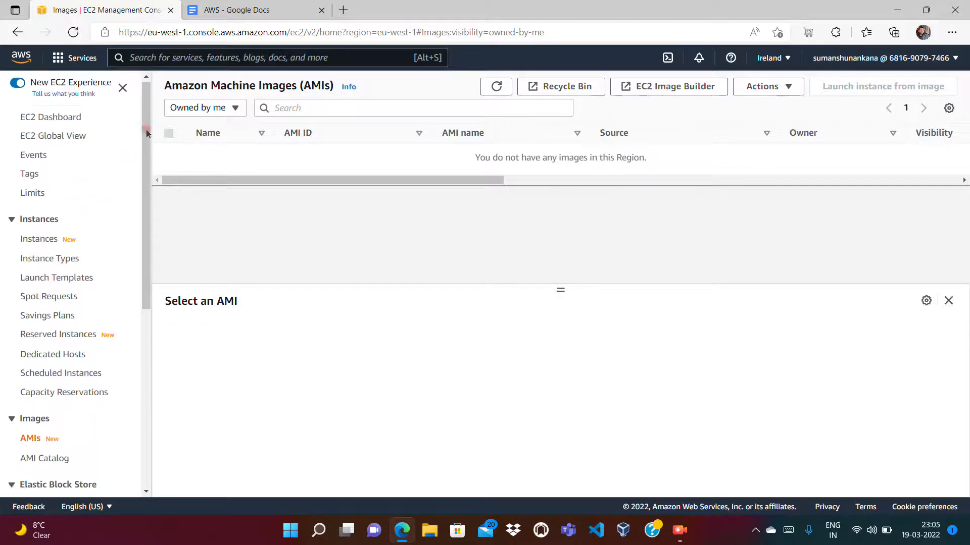
left_click(44, 245)
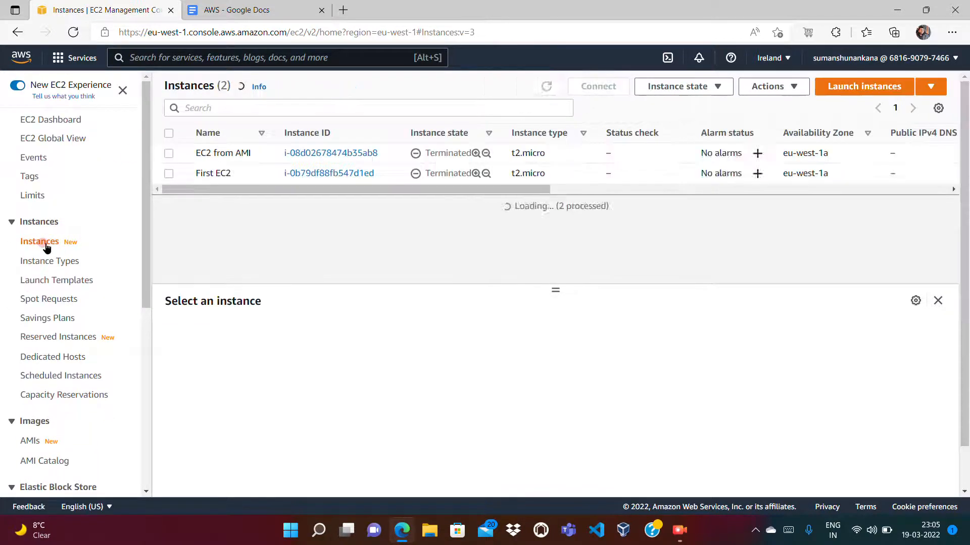
- Switch to the AWS document and add the line "Steps to create AMI" below the AMI heading, beginning the first entry with "– Spin of EC2"
left_click(235, 19)
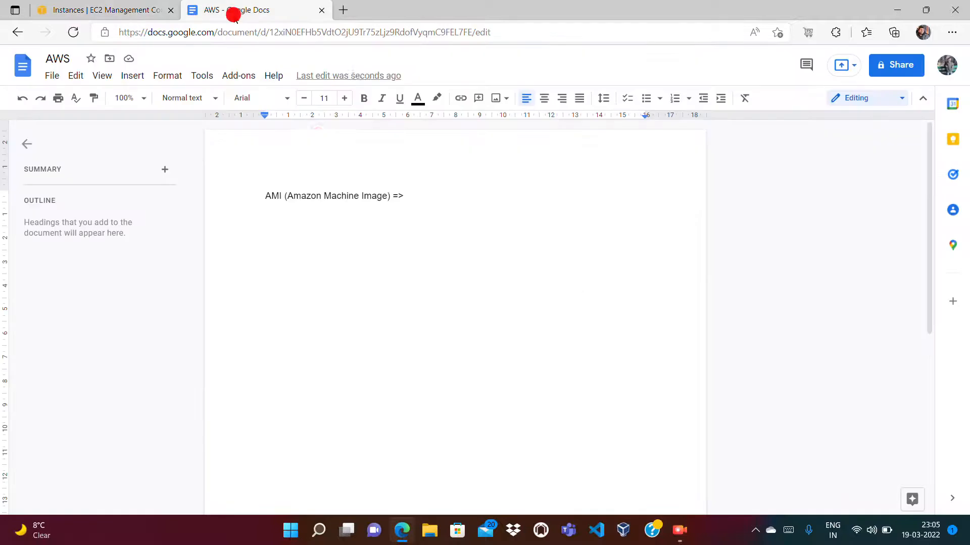
left_click(416, 190)
key("Return")
type("Steps to create AMI")
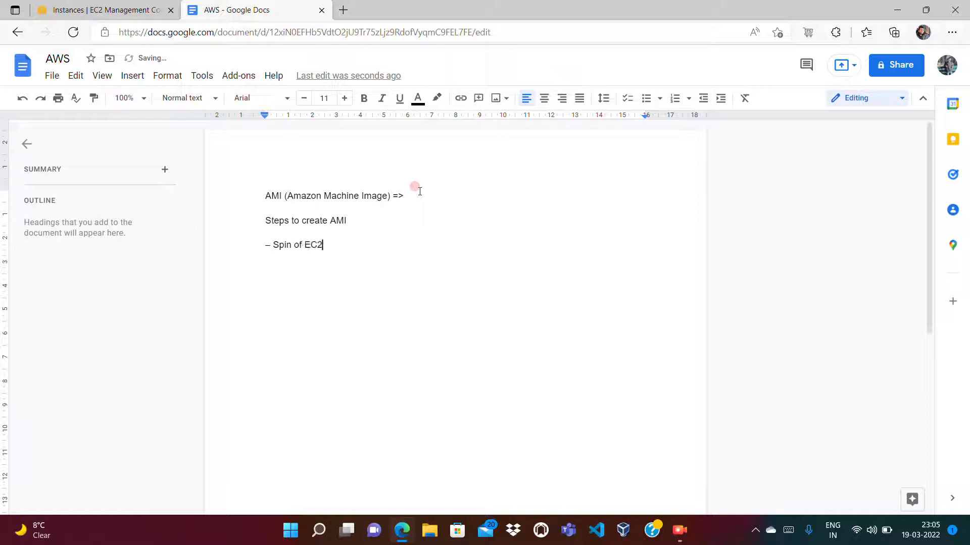
- Complete the first entry as "– Spin of EC2 machine (using existing AMI (AWS AMI, marketplace, community)"
type("(using existi")
type("ng AM")
type("I (AWS")
type(" AMI, ")
type(", make")
key("BackSpace")
key("BackSpace")
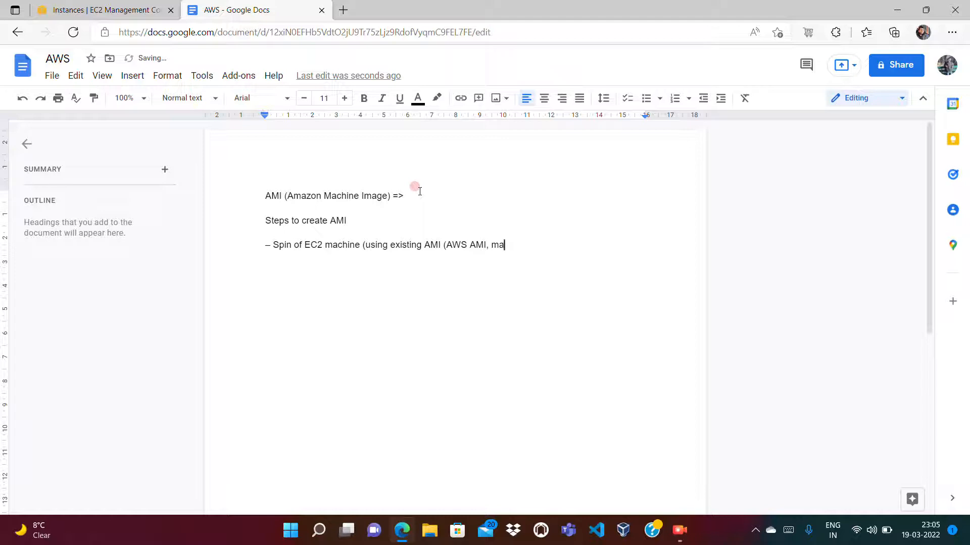
type("rketplace, community)")
key("Return")
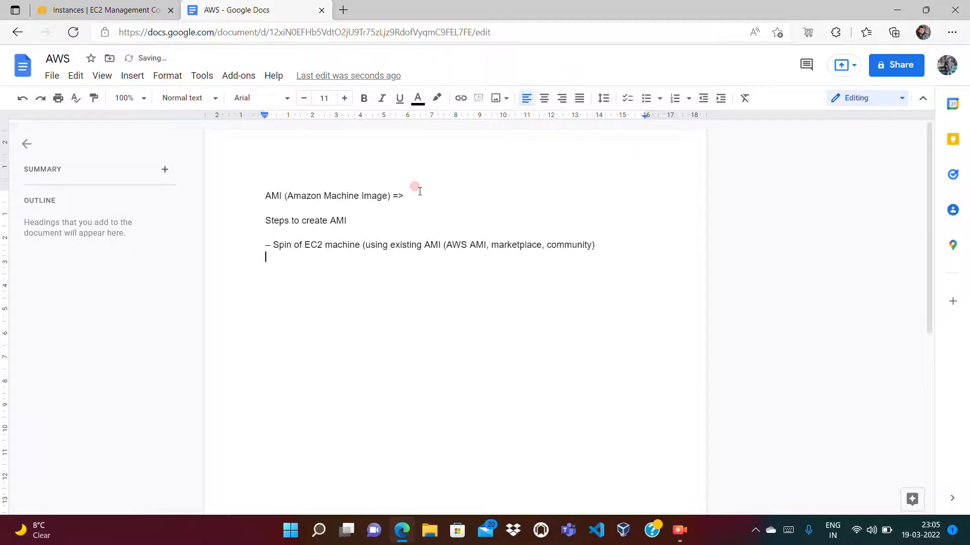
- Add an indented bullet reading "We will install some softwares on the top of it (we apache server /httpd)"
type("- ")
type("We will instal")
type("l some software")
type("s ")
type("on the top ")
type("o")
type("f ")
type("it (we apach")
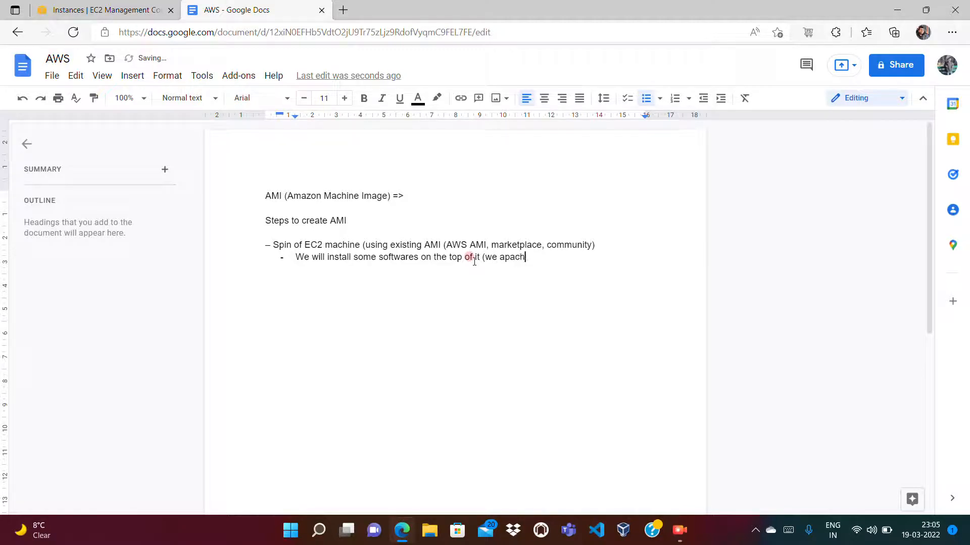
type("e server /httpd)")
- Add the bullet "Then we create an image (EC2 instance is in stopped state)"
key("Return")
type("Then will")
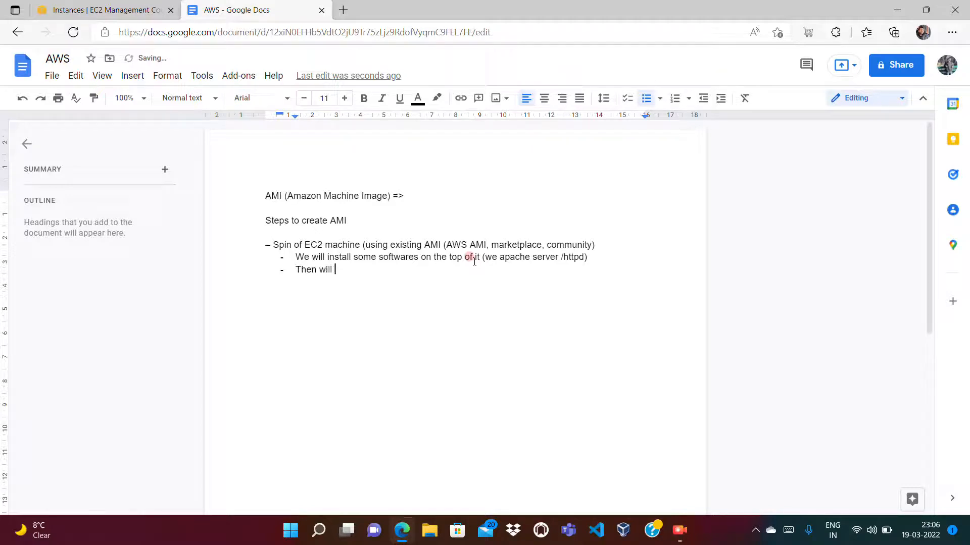
key("BackSpace")
key("BackSpace")
key("BackSpace")
key("BackSpace")
type("e create an image (EC2 ")
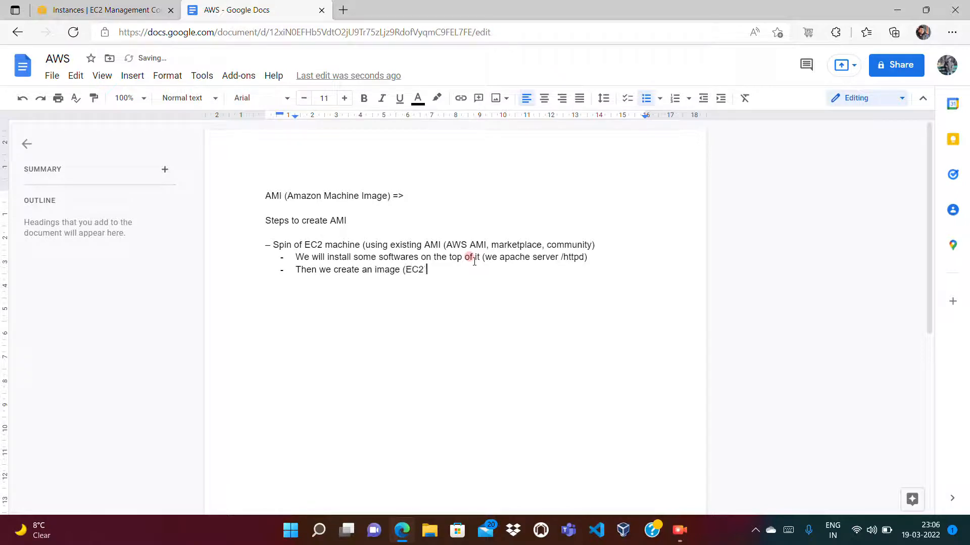
type("instance is in sgt")
type("oped")
key("BackSpace")
key("BackSpace")
key("BackSpace")
key("BackSpace")
key("BackSpace")
type("topped state")
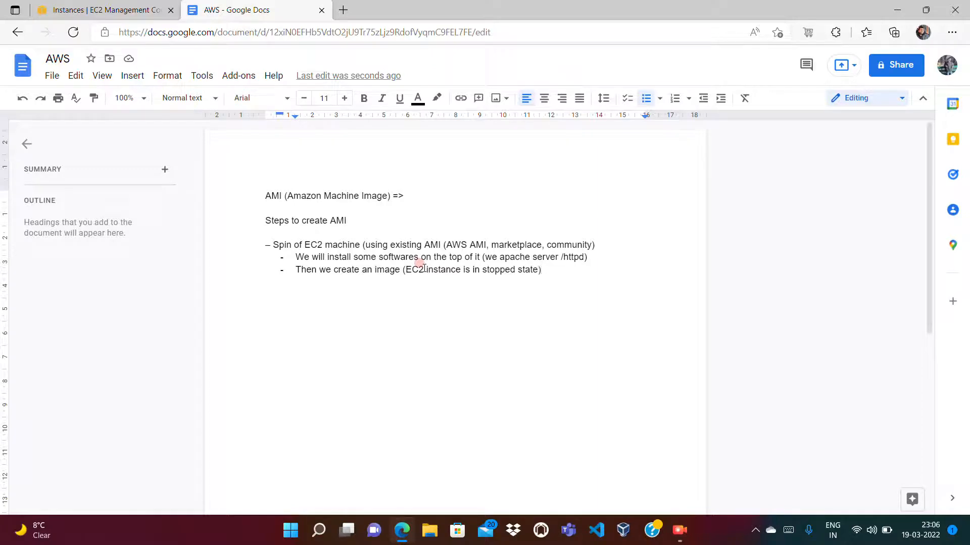
- Add the bullet "Then we will spin up another Ec2 instance ( this time, we wil use our own AMI)"
key("Return")
type("Then we wi")
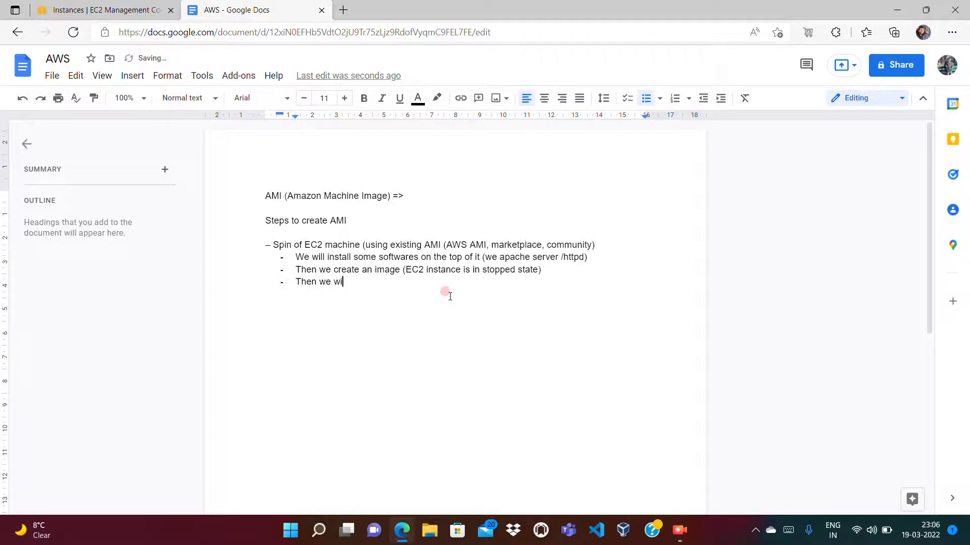
type("ll spin up another Ec2 instance ( this time, we wil use our own AMI)")
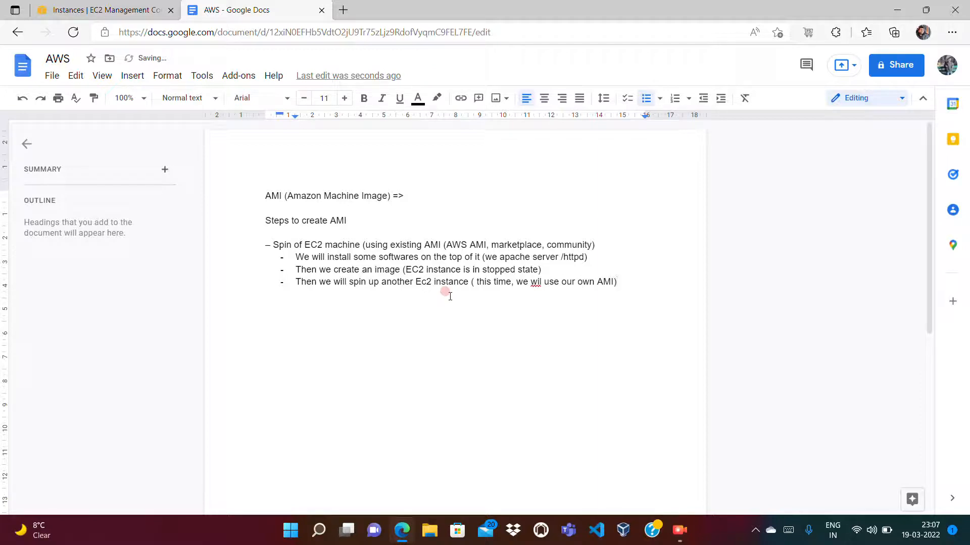
- Switch to the EC2 console's Instances list and start launching a new instance
left_click(91, 11)
left_click(43, 242)
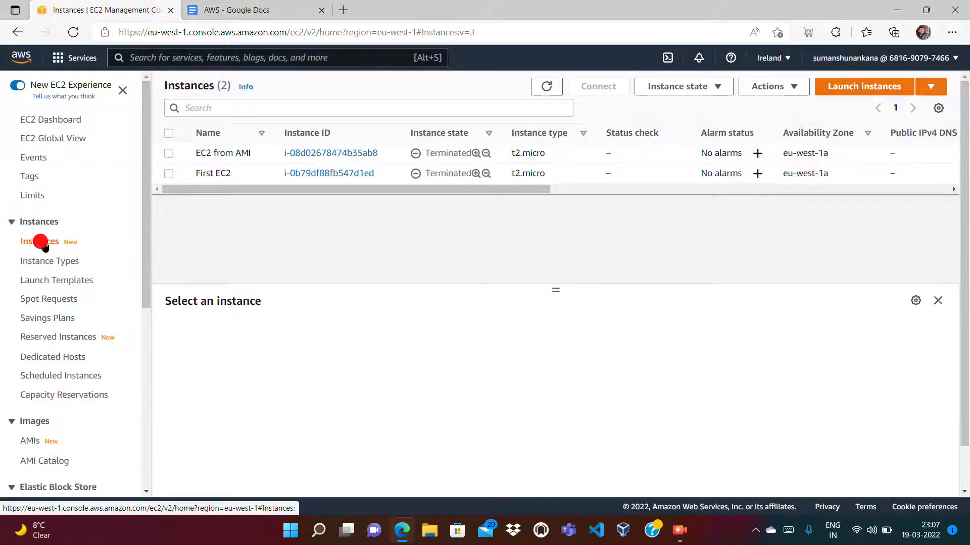
left_click(858, 89)
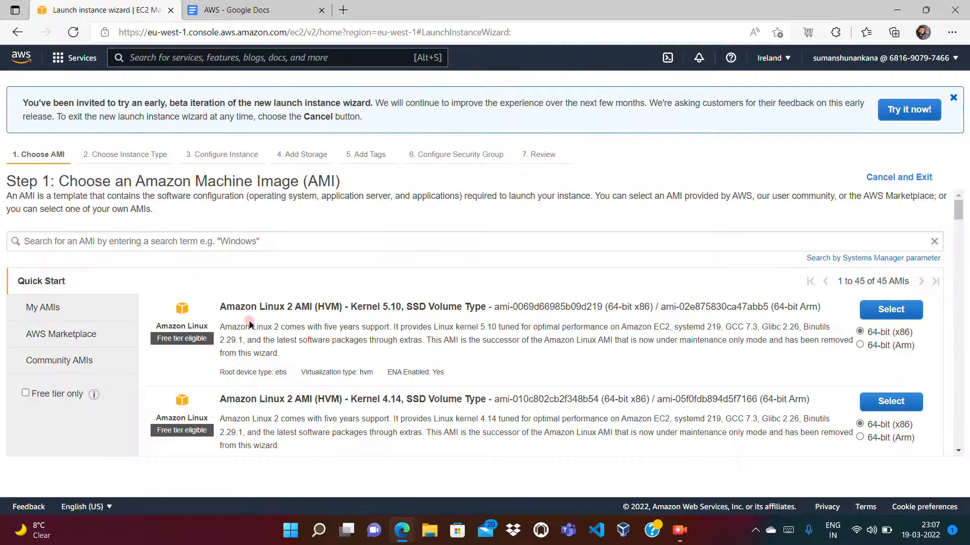
- Check My AMIs and the free-tier filter, and select the Quick Start image Amazon Linux 2 AMI (HVM) - Kernel 5.10, 64-bit (x86)
left_click(44, 311)
left_click(52, 287)
left_click(26, 393)
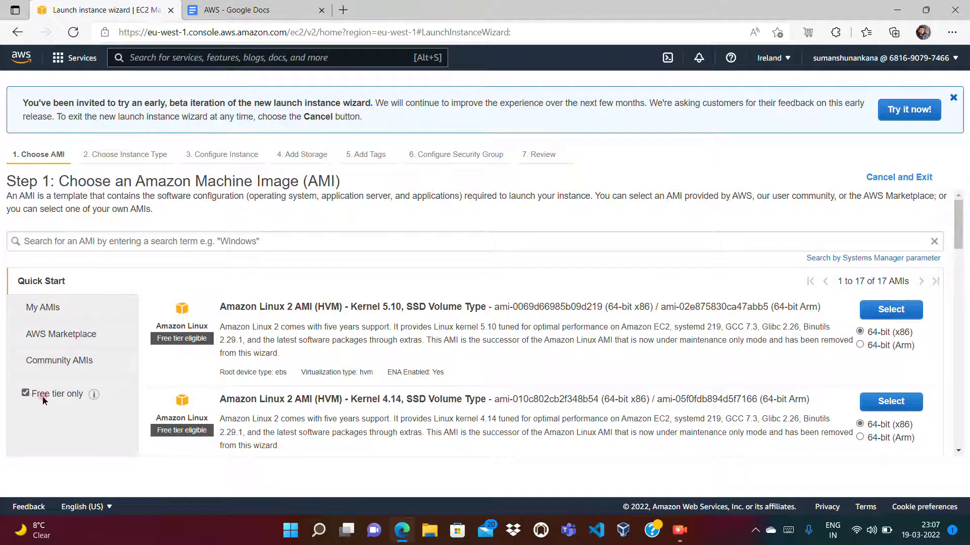
left_click(25, 394)
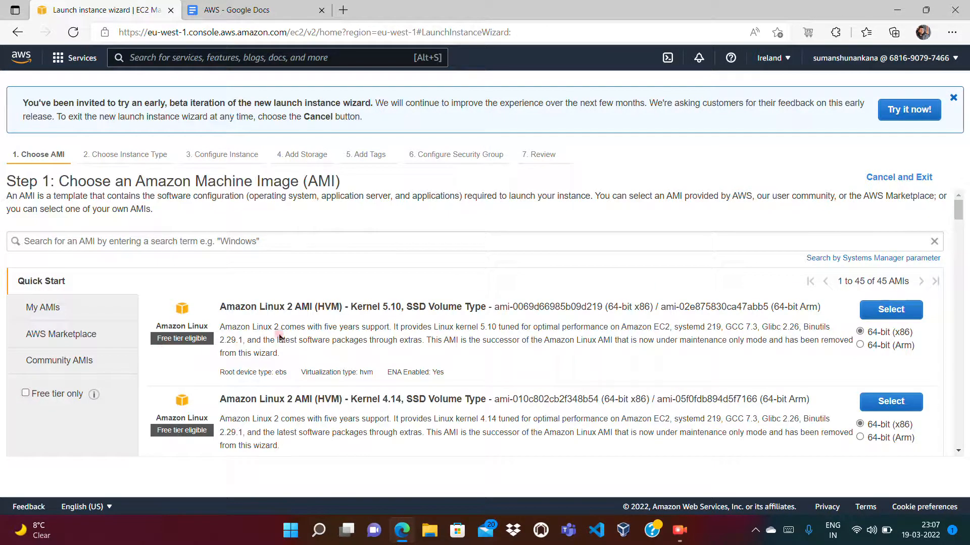
left_click(889, 318)
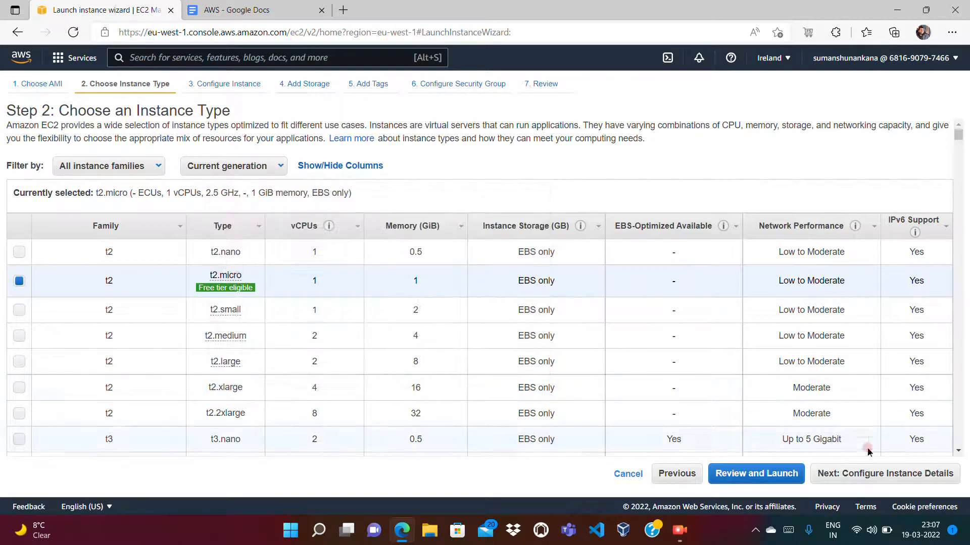
- Keep the t2.micro type, proceed to the instance details' user data, and consult the software installation step in the AWS document
left_click(885, 481)
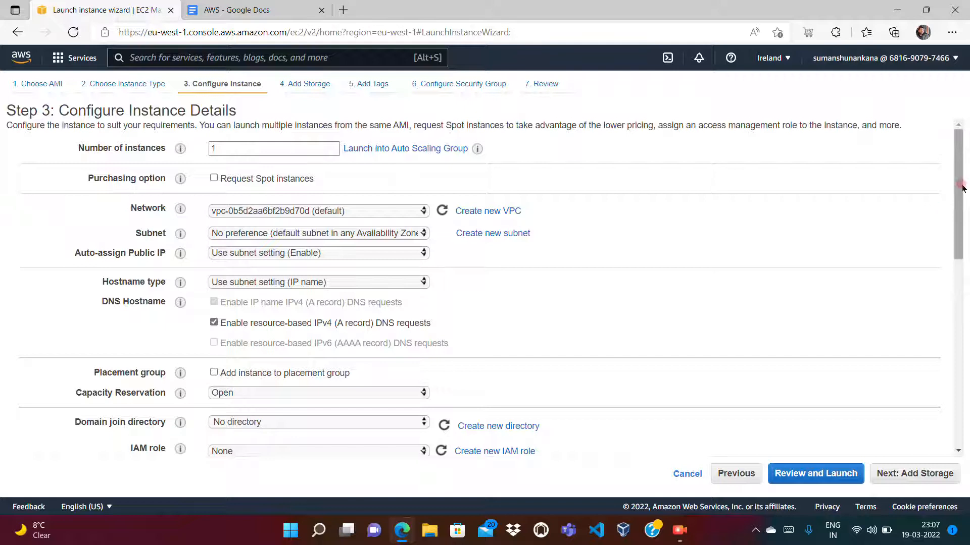
left_click_drag(962, 188, 956, 386)
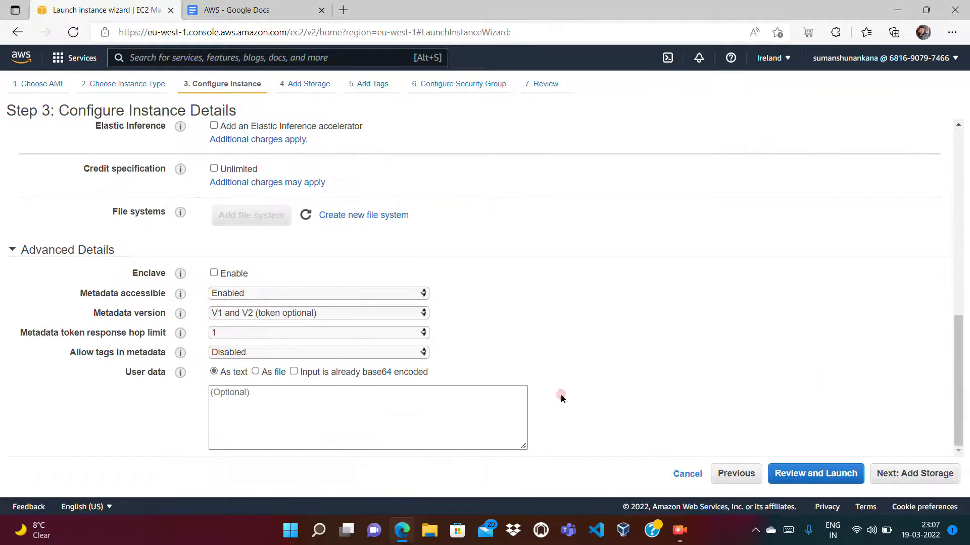
left_click(259, 9)
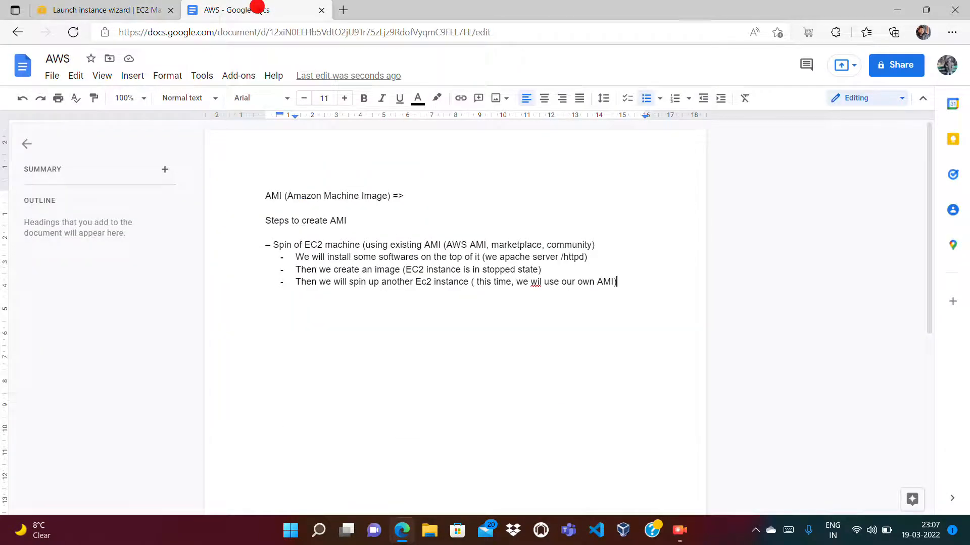
left_click_drag(271, 245, 426, 257)
left_click(381, 278)
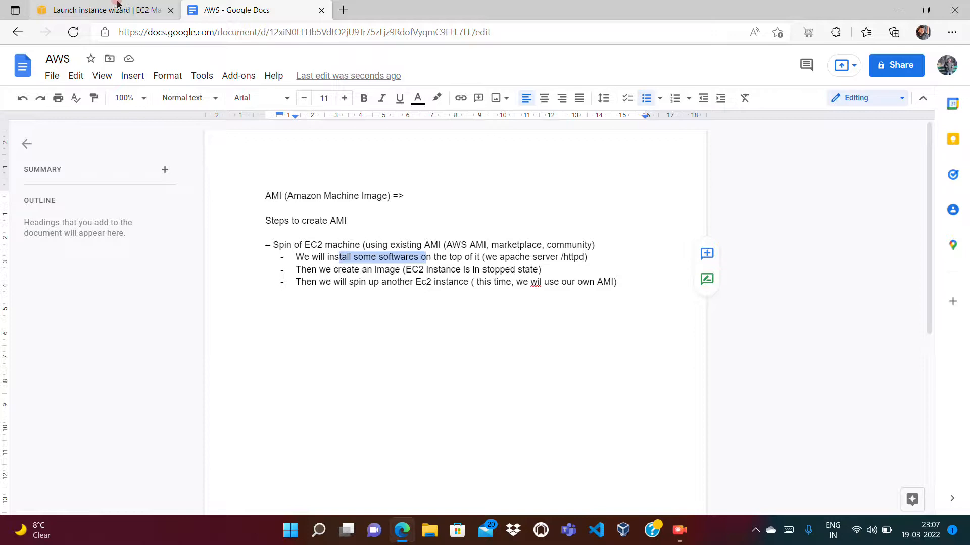
- Back in the launch wizard, enter a user data script with the lines #!/bin/bash, yum update -y and yum install -y httpd
left_click(118, 5)
left_click(246, 413)
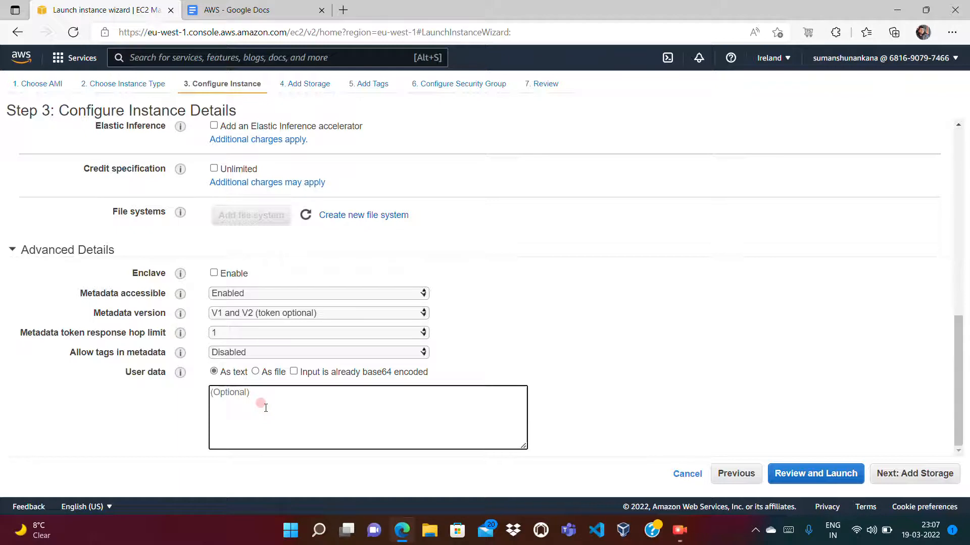
type("#!/")
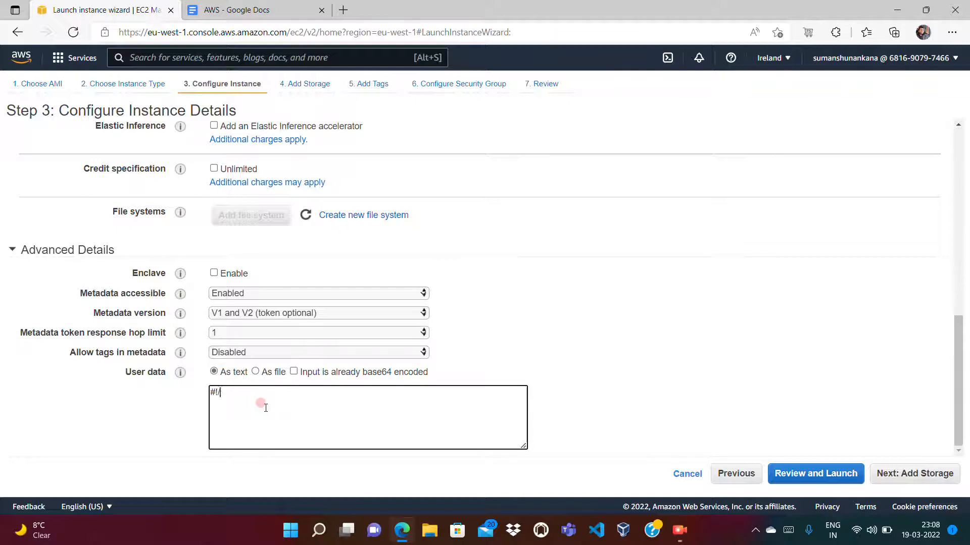
type("bin/bash")
type("um inst")
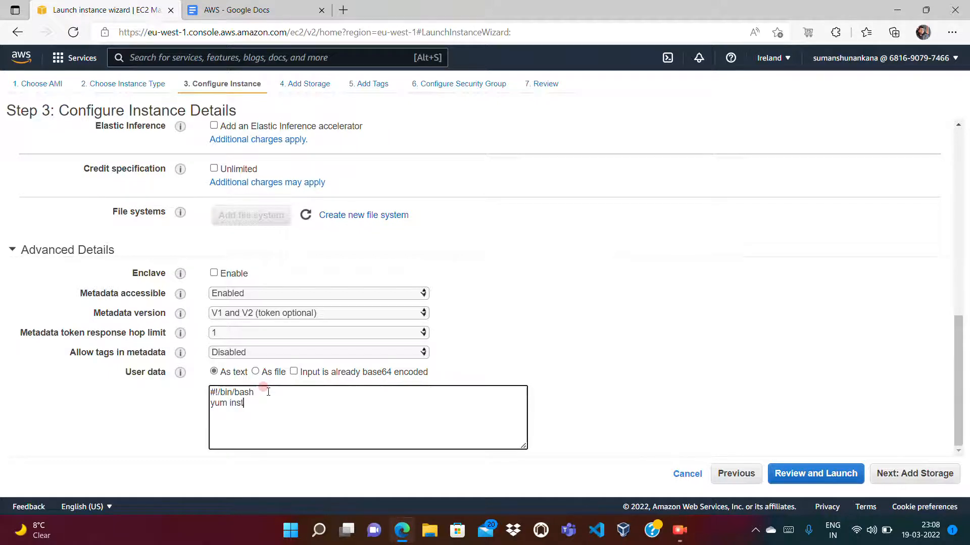
type("update -yyum install -y httpd")
- Extend the user data script with the lines systemctl start httpd and systemctl enable httpd
left_click_drag(267, 403, 207, 404)
left_click(247, 412)
left_click(286, 403)
right_click(233, 422)
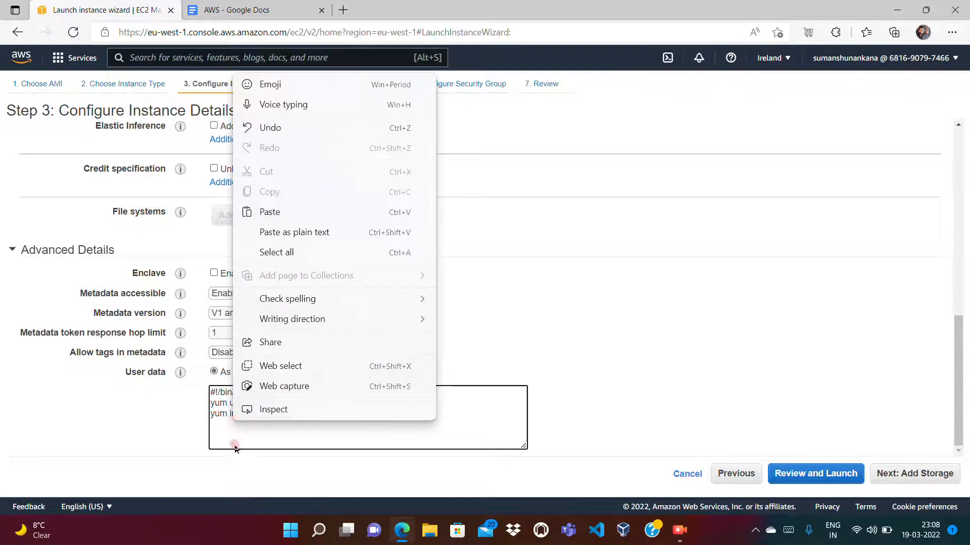
left_click(238, 446)
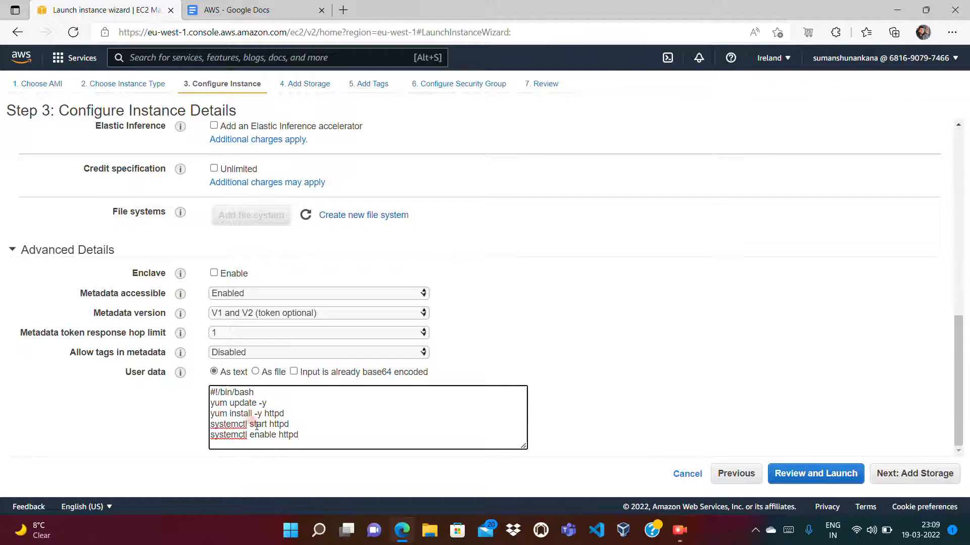
left_click(295, 425)
- Keep the default storage settings and add a tag with key Name and value "my EC2 instance"
left_click(901, 477)
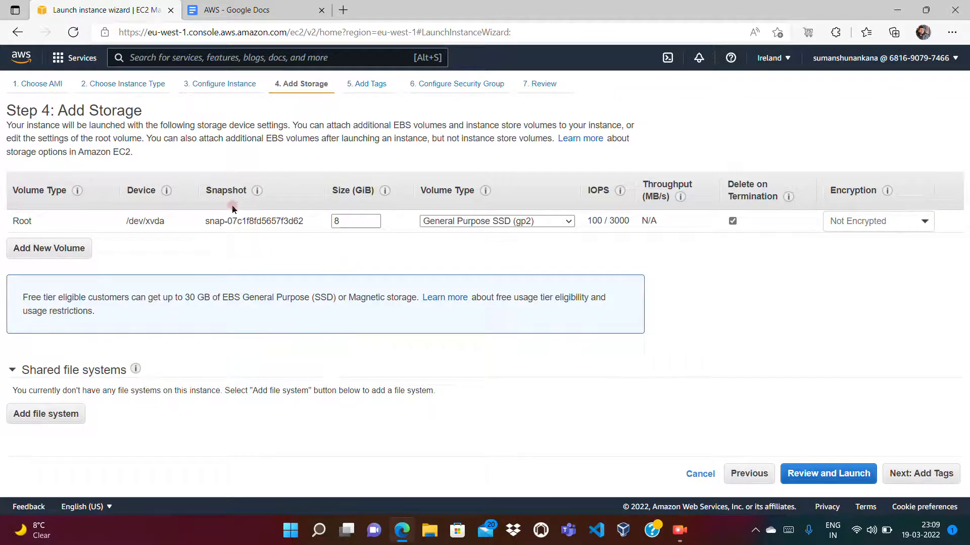
left_click(918, 474)
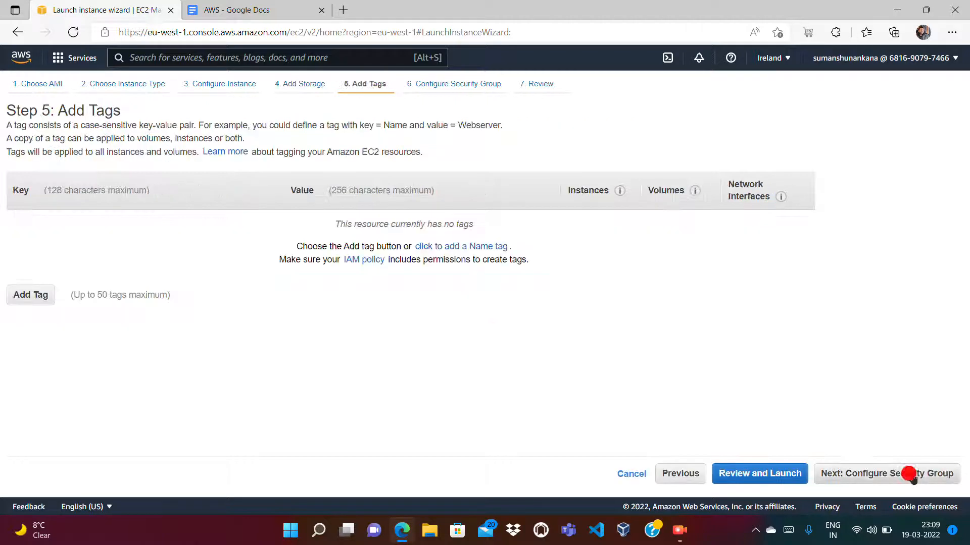
left_click(37, 294)
type("Name")
key("Tab")
type("my E")
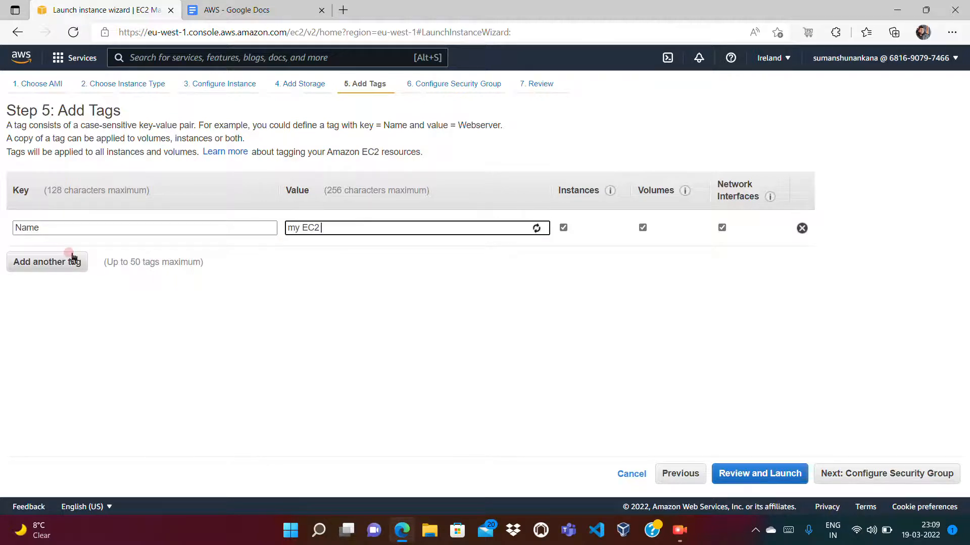
- Add a second tag with key Owner and the owner's e-mail address as its value
left_click(38, 259)
type("Owner")
key("Tab")
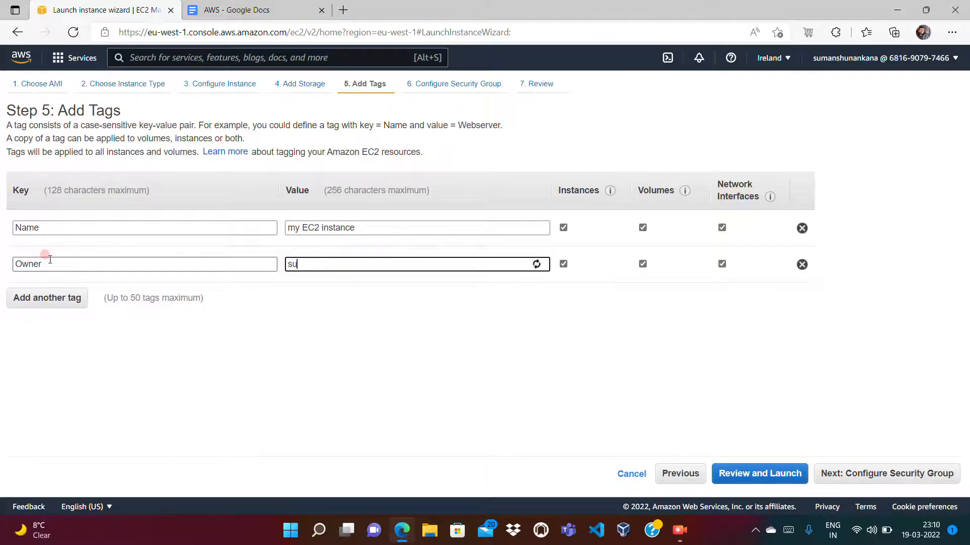
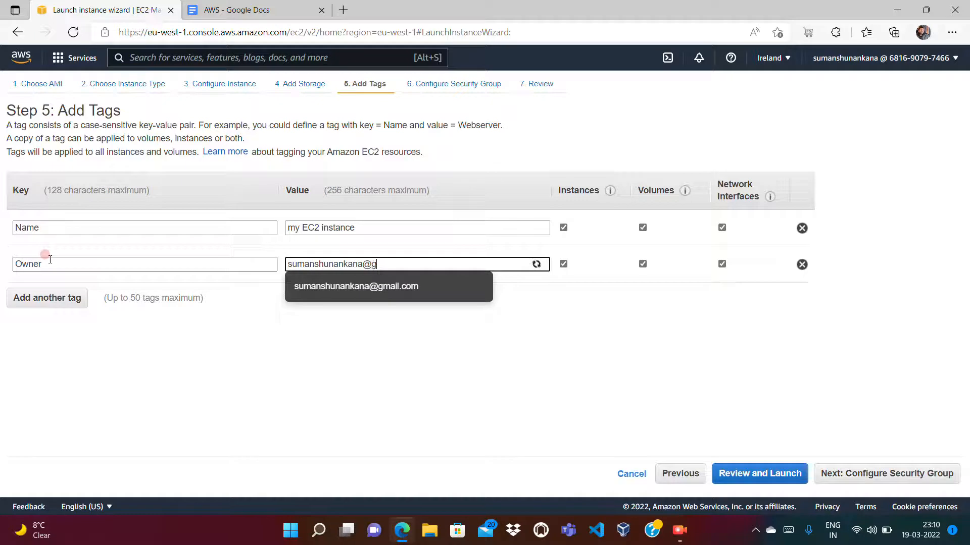
key("Tab")
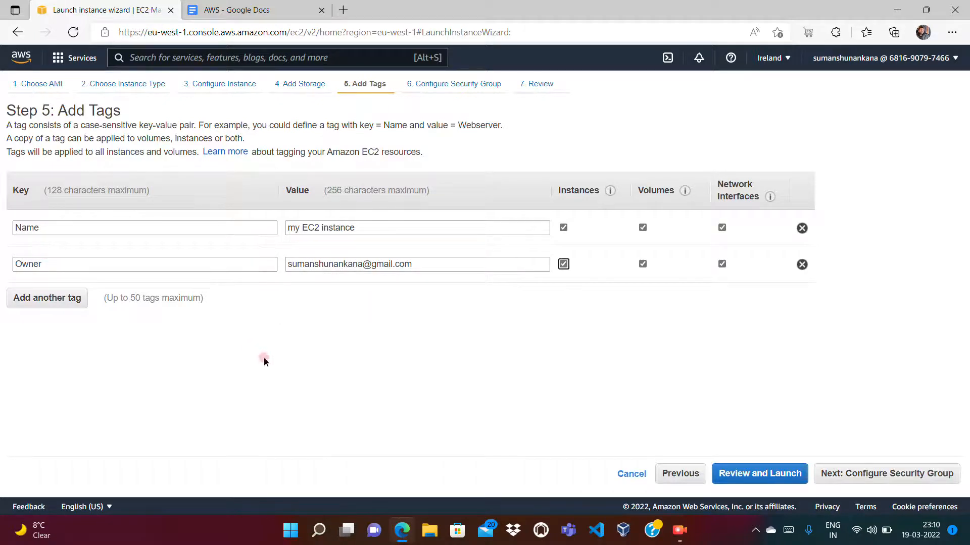
- Add an HTTP rule to the new security group and set the source of both the HTTP and SSH rules to Anywhere
left_click(853, 483)
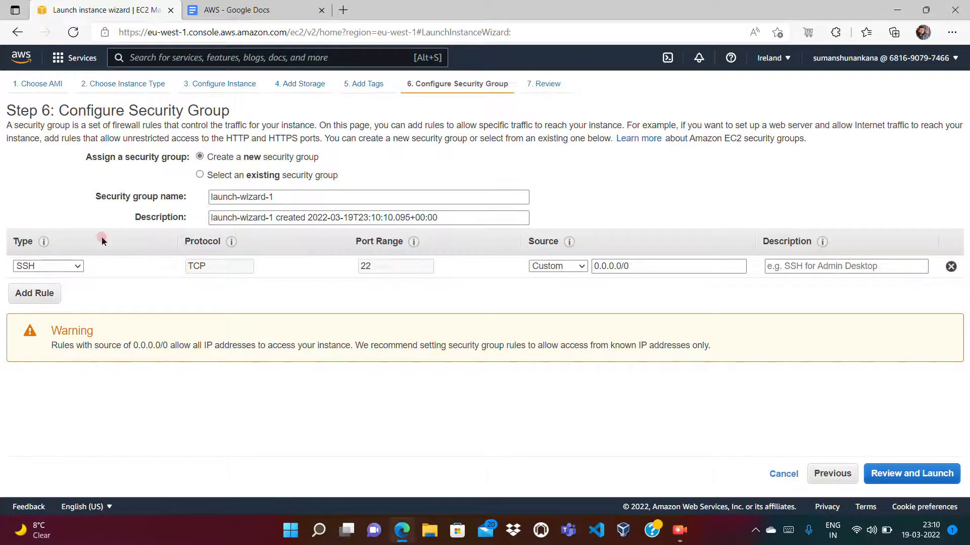
left_click(41, 298)
left_click(81, 290)
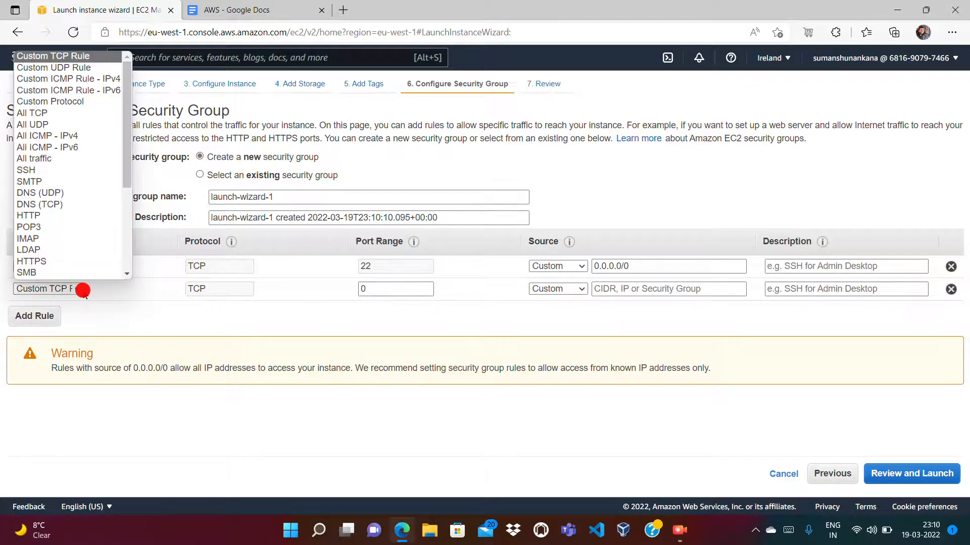
key("h")
key("Return")
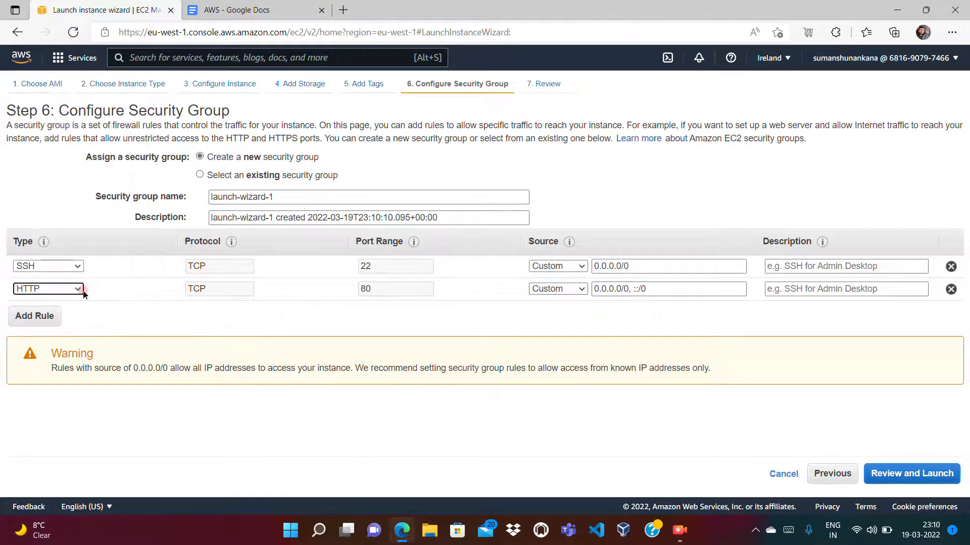
left_click(538, 286)
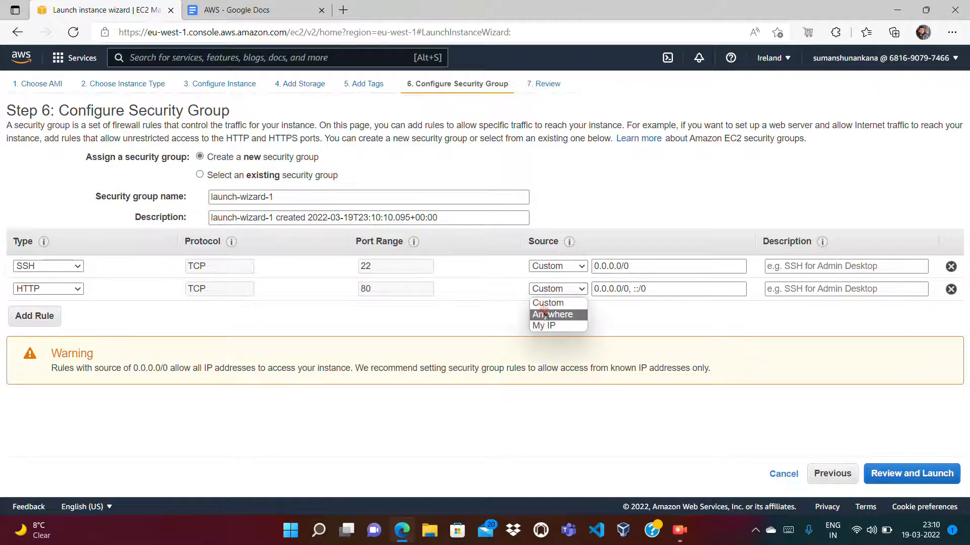
left_click(543, 314)
left_click(564, 268)
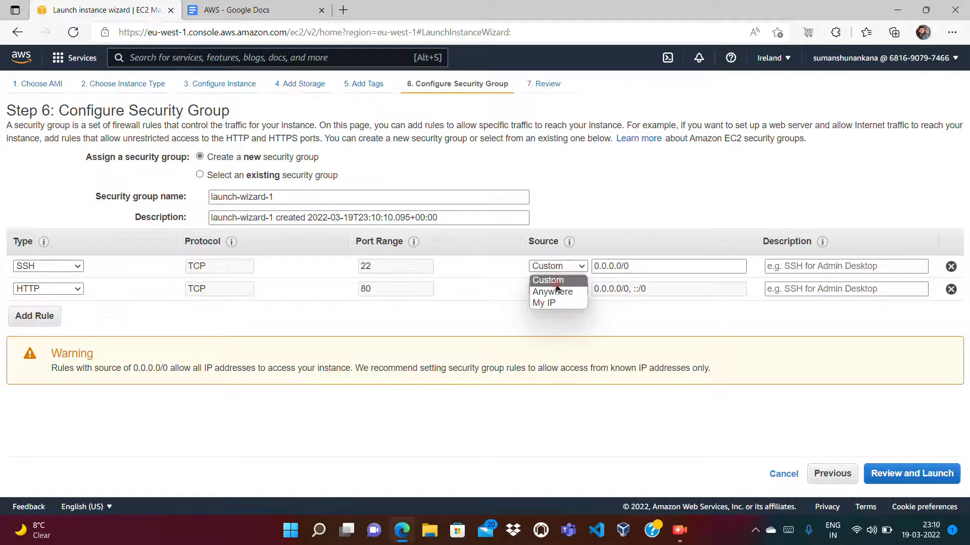
left_click(552, 288)
- Launch the instance with a new RSA key pair named ami, downloading the key pair file
left_click(925, 475)
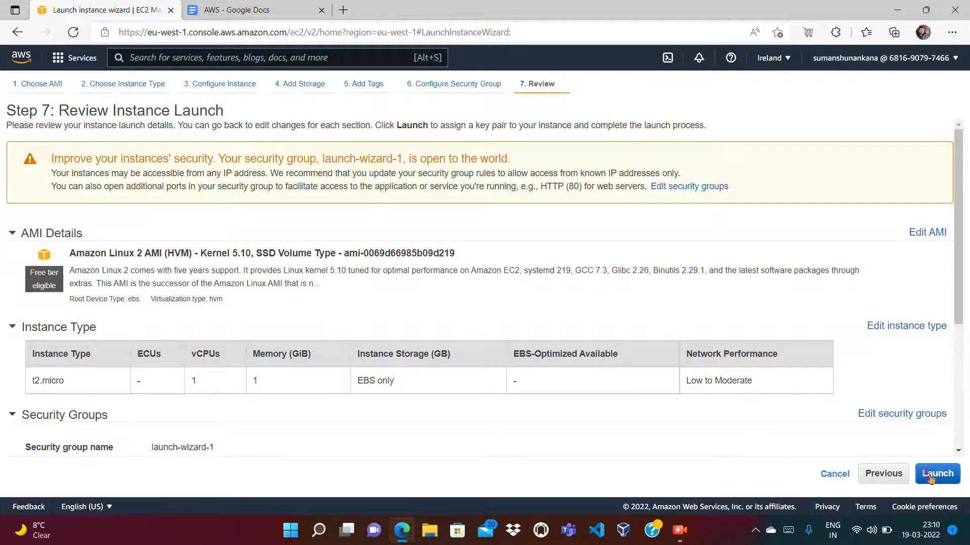
left_click(931, 474)
left_click(371, 300)
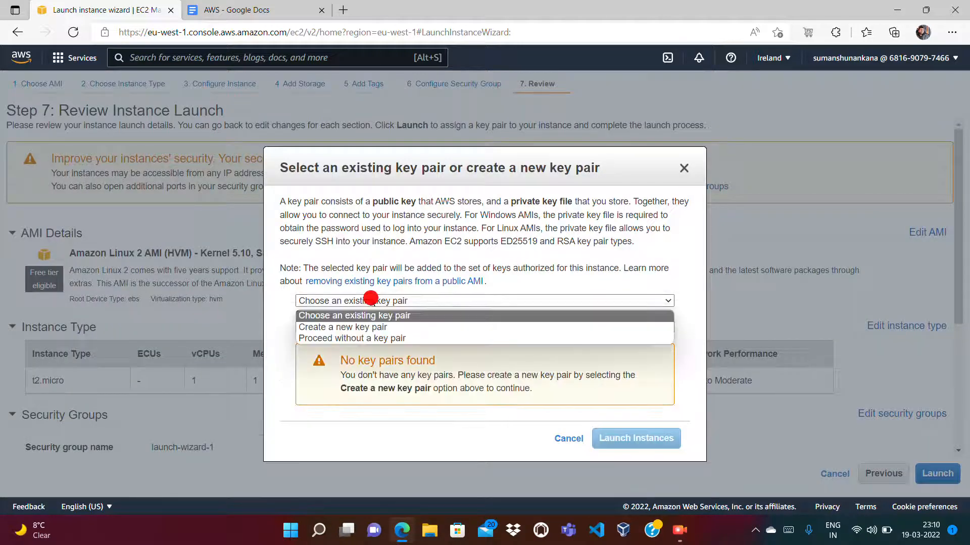
left_click(345, 327)
left_click(330, 356)
type("ami")
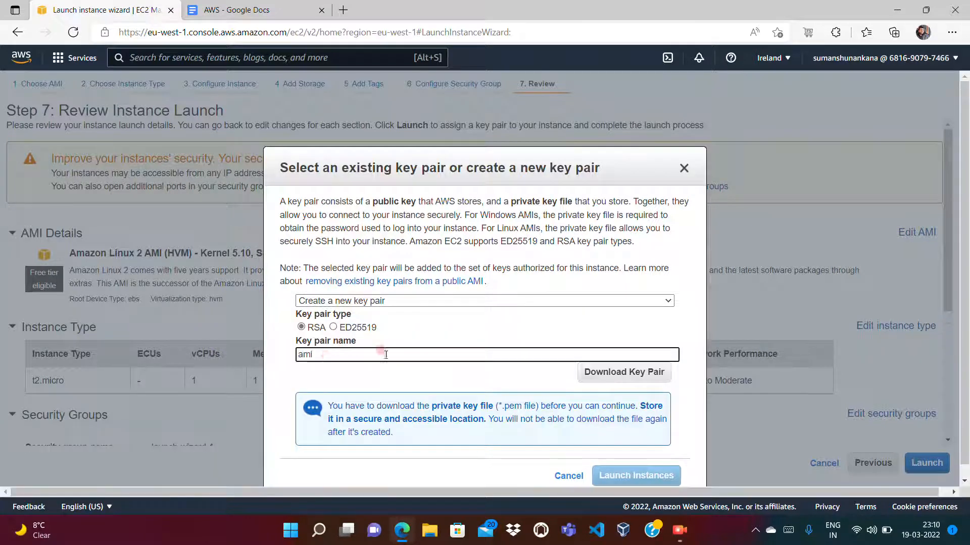
left_click(653, 370)
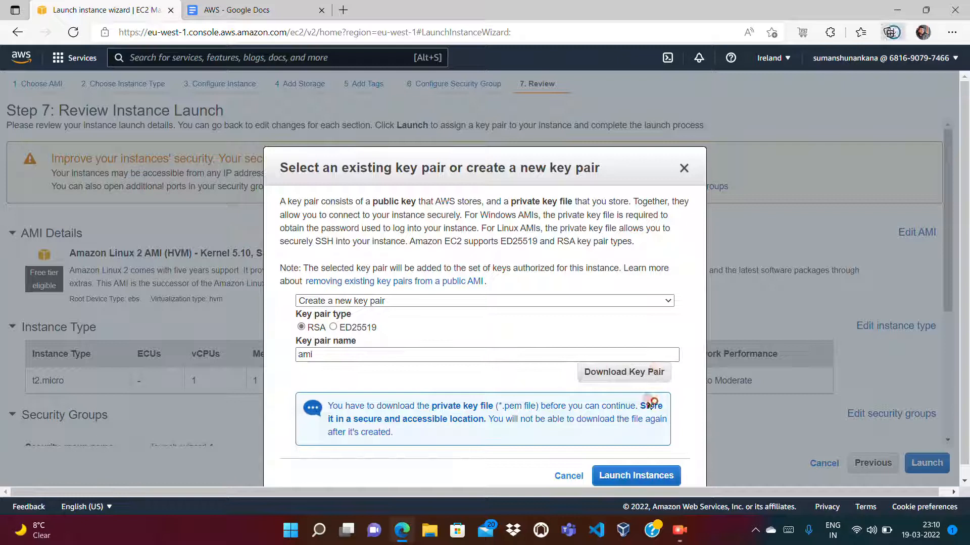
left_click(629, 479)
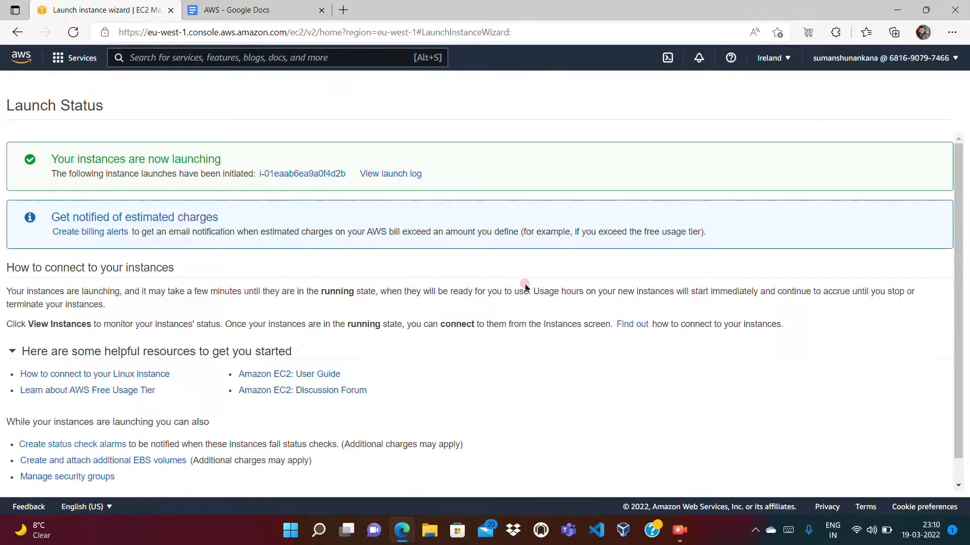
- Open the launched instance in the instance list, clear the ID filter and refresh the list to check its state
left_click(310, 173)
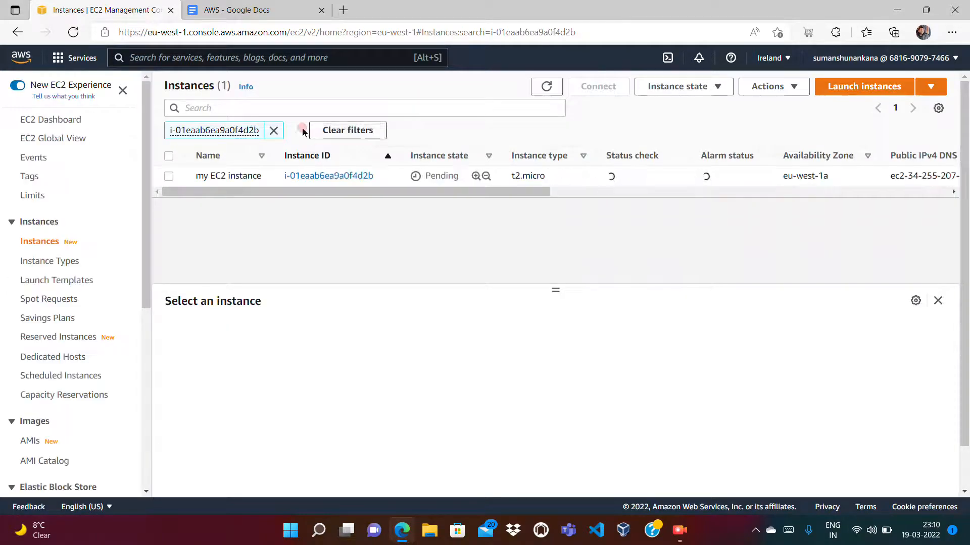
left_click(275, 130)
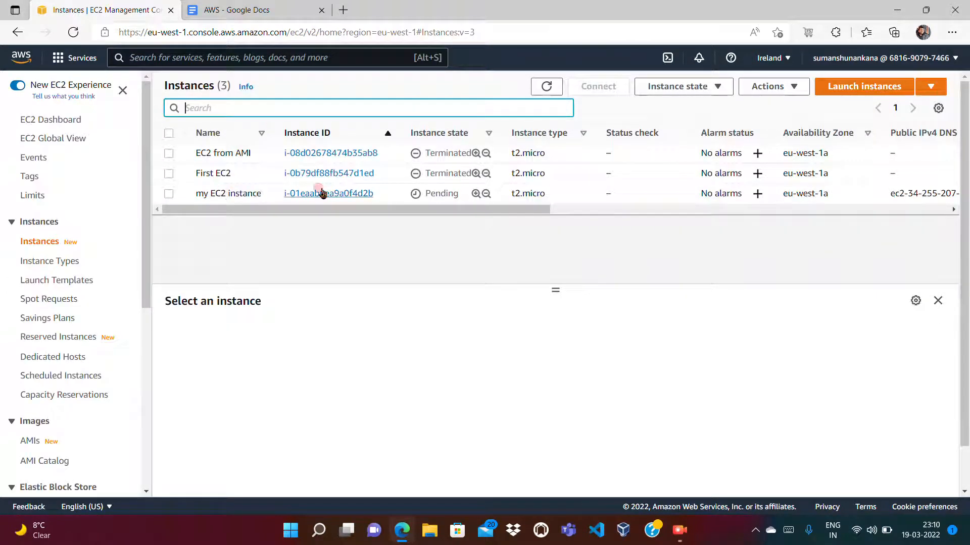
left_click_drag(426, 196, 460, 197)
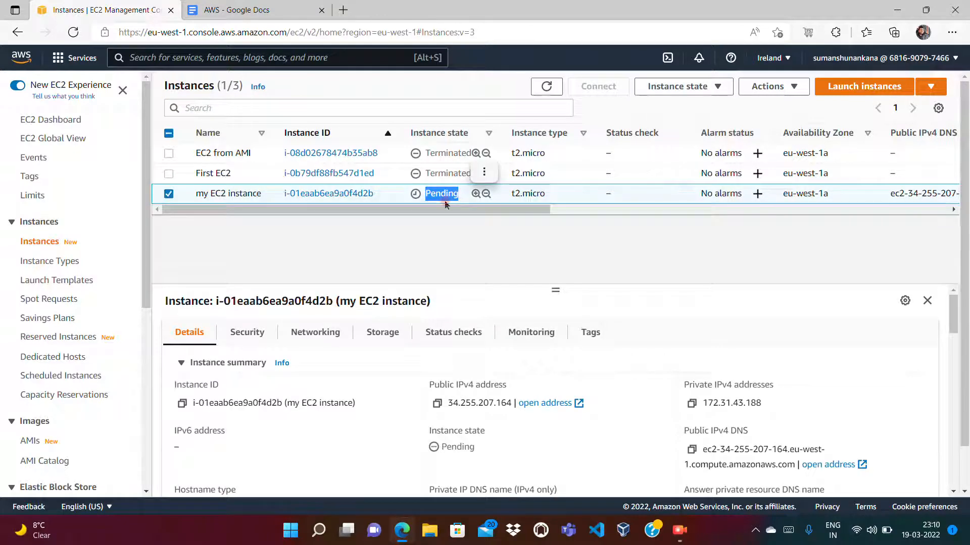
left_click(546, 89)
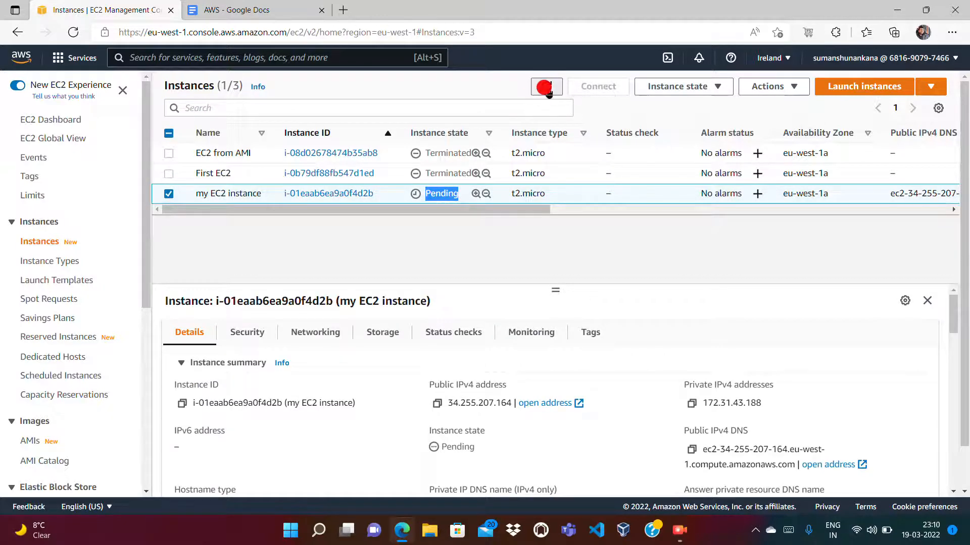
left_click(547, 89)
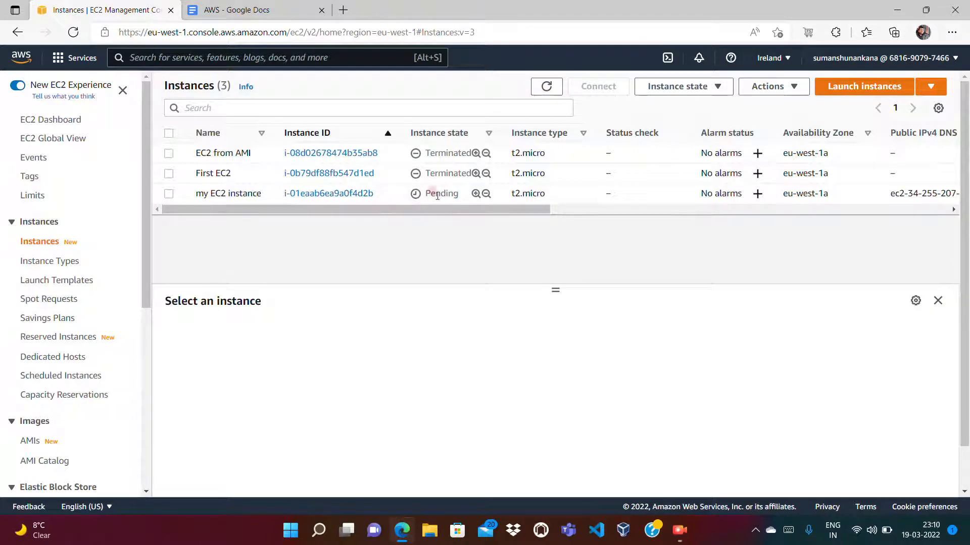
left_click(546, 87)
left_click(31, 441)
left_click(45, 240)
- Switch to the AWS document in Google Docs and review the steps for installing software and creating the image
left_click(238, 10)
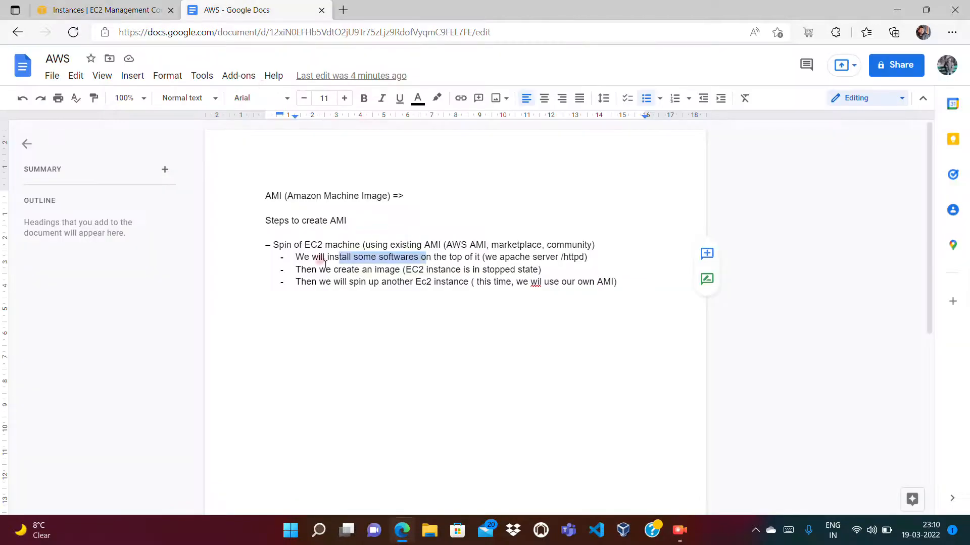
left_click(302, 257)
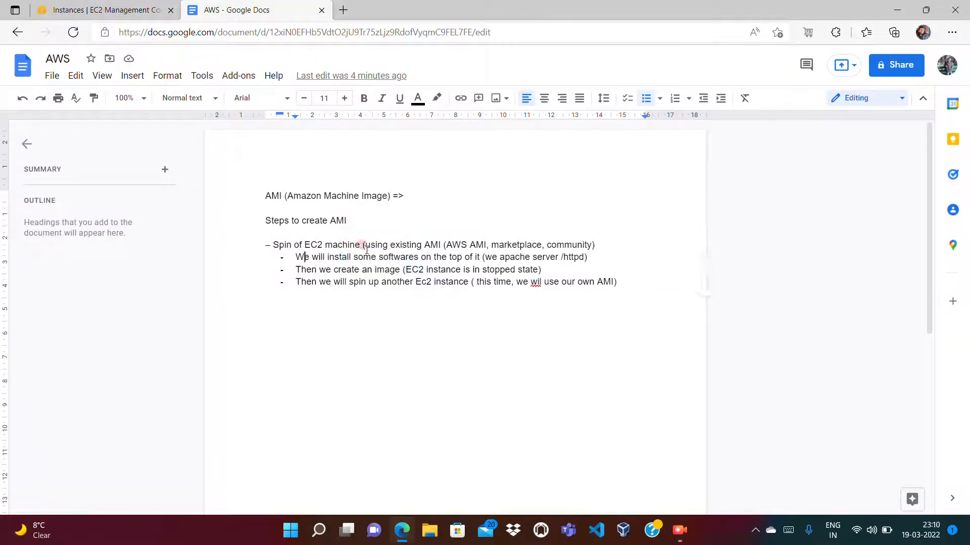
right_click(410, 256)
left_click(356, 266)
- Back in the EC2 console, refresh the instance list and load my EC2 instance's public IPv4 address in a new browser tab
left_click(91, 11)
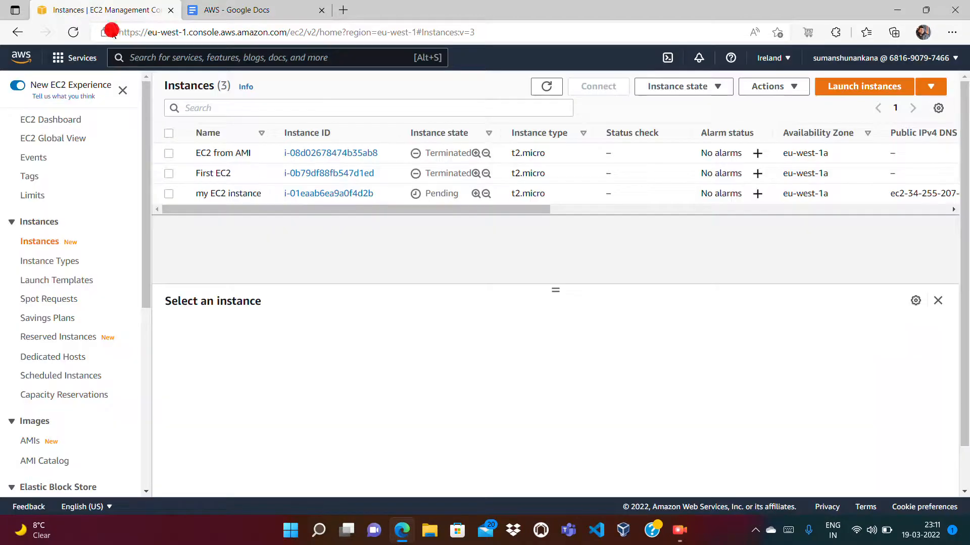
left_click(550, 93)
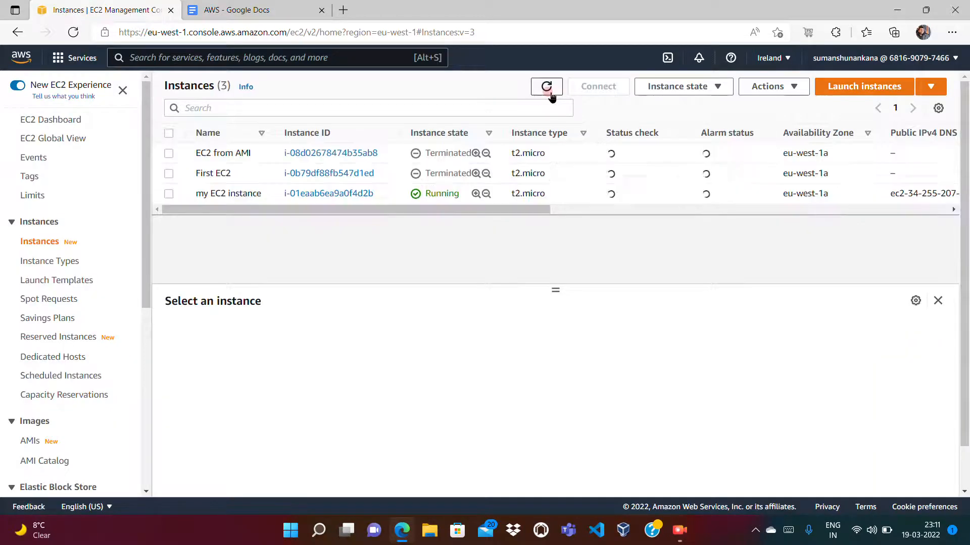
left_click(168, 193)
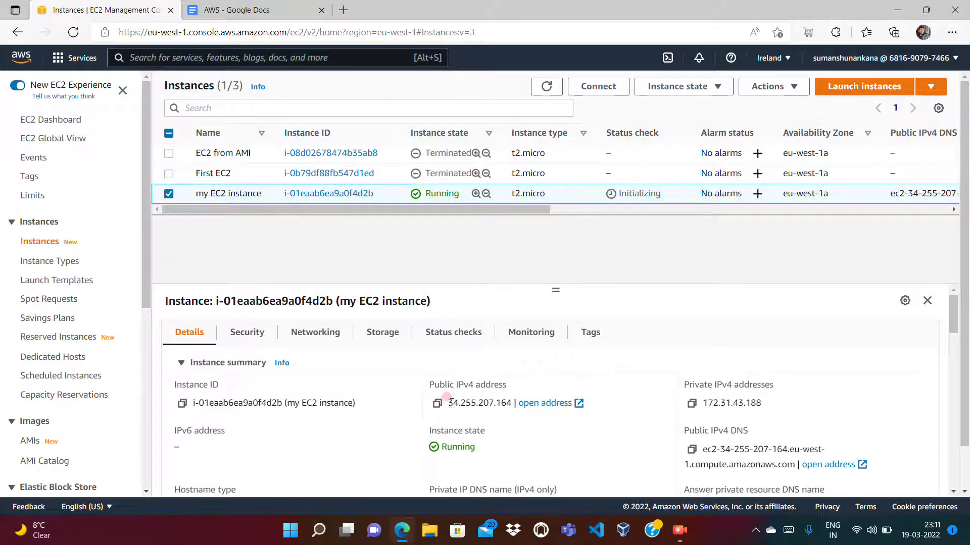
left_click_drag(450, 404, 509, 402)
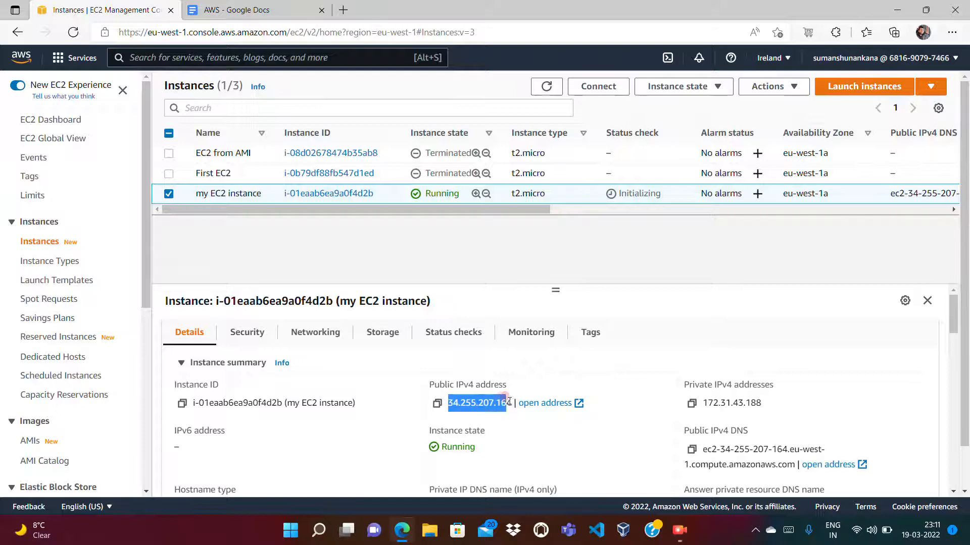
left_click(343, 10)
type("34.255.207.164")
key("Return")
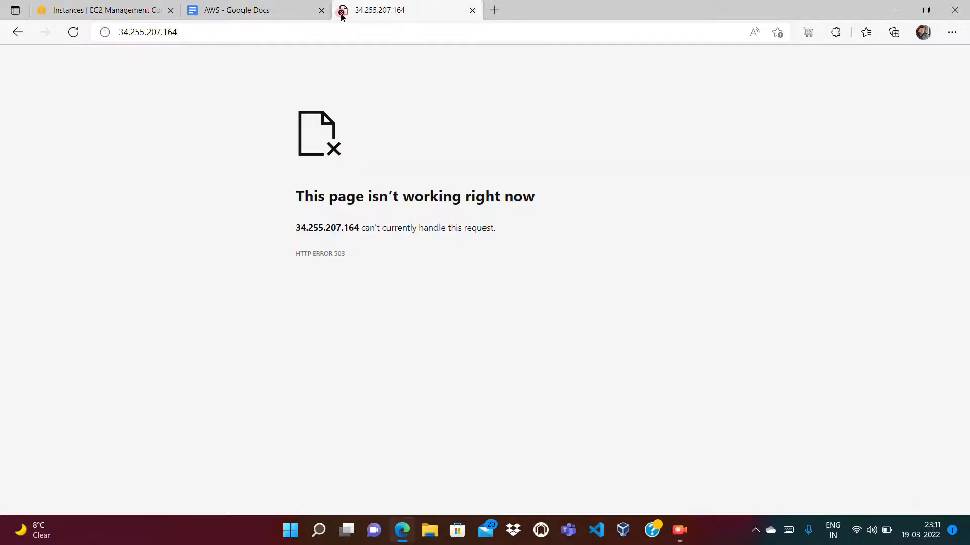
left_click(302, 32)
- Return to the EC2 console and refresh the instance list to recheck my EC2 instance's status check
left_click(134, 10)
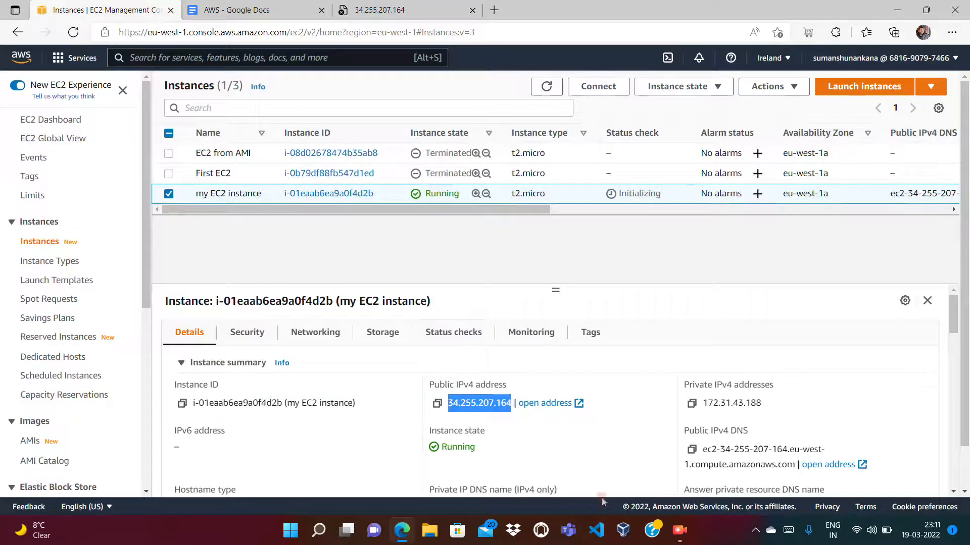
left_click(569, 467)
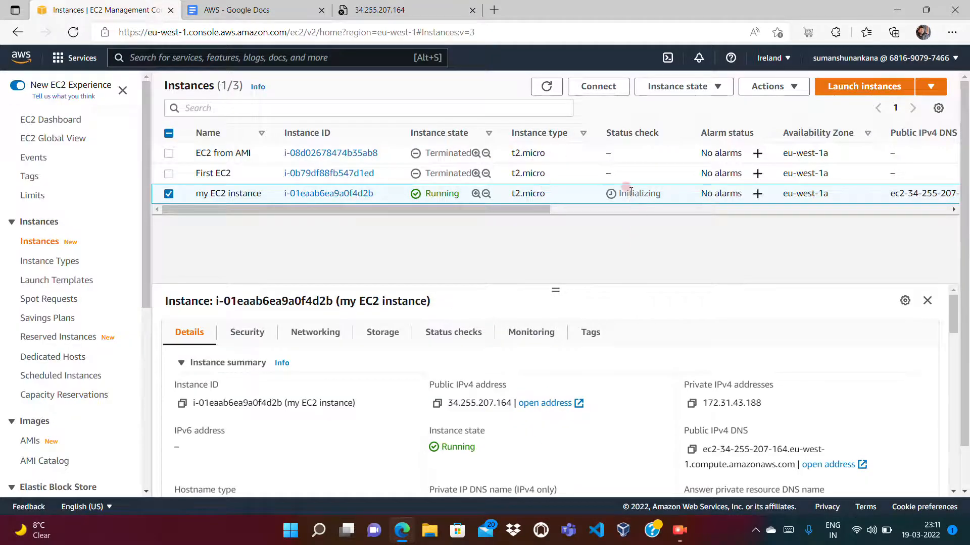
left_click(546, 88)
left_click(547, 86)
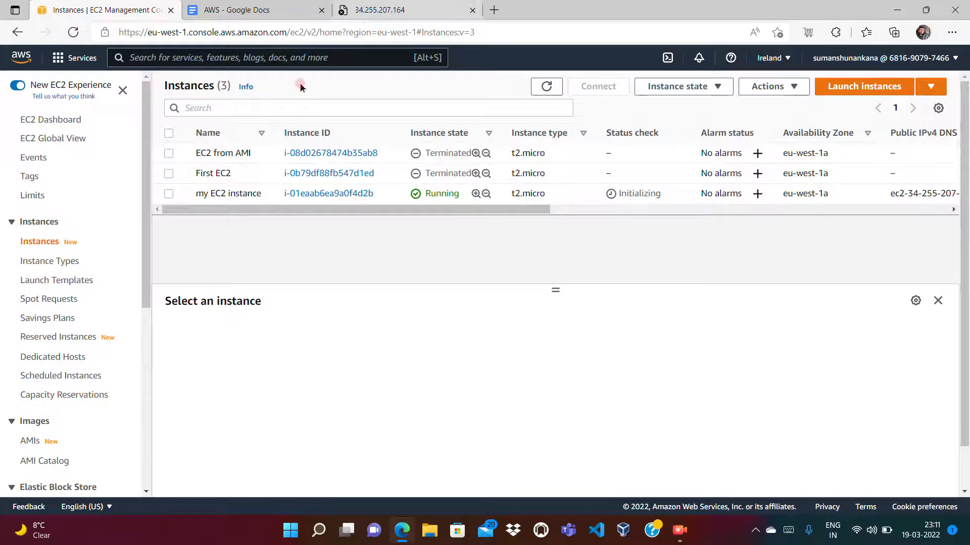
- Copy my EC2 instance's public IPv4 address, load it again in the open address tab to test Apache, and close that tab
left_click(169, 195)
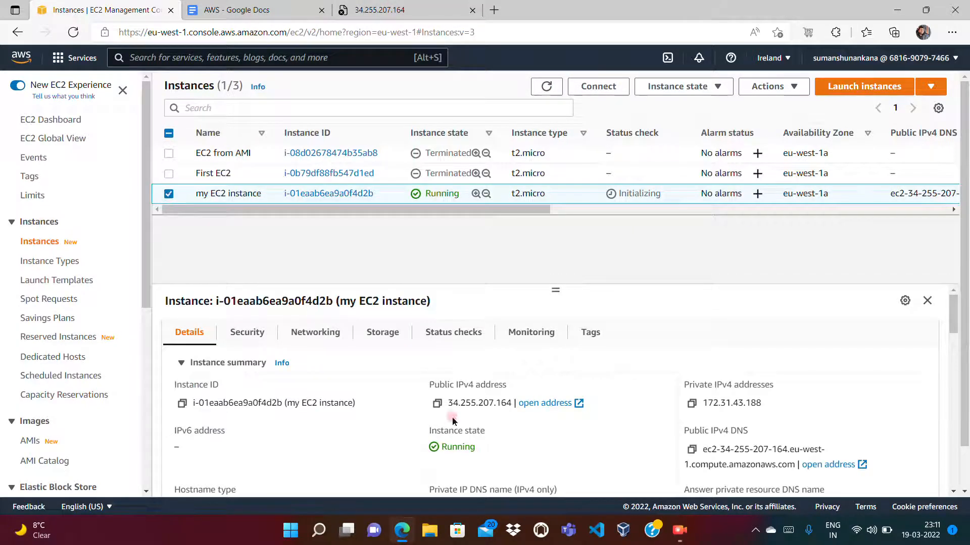
left_click_drag(449, 403, 512, 402)
key("ctrl+c")
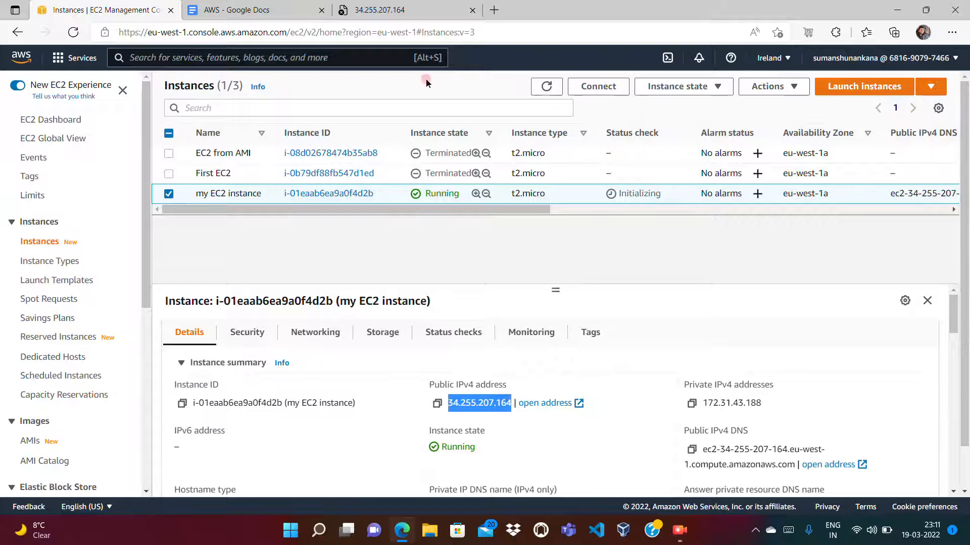
left_click(404, 11)
left_click(381, 32)
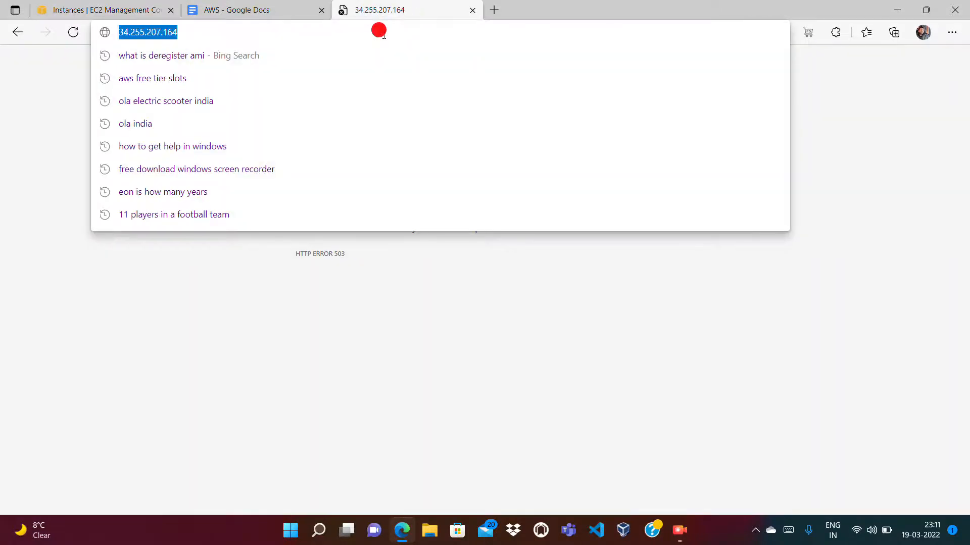
key("ctrl+v")
key("Return")
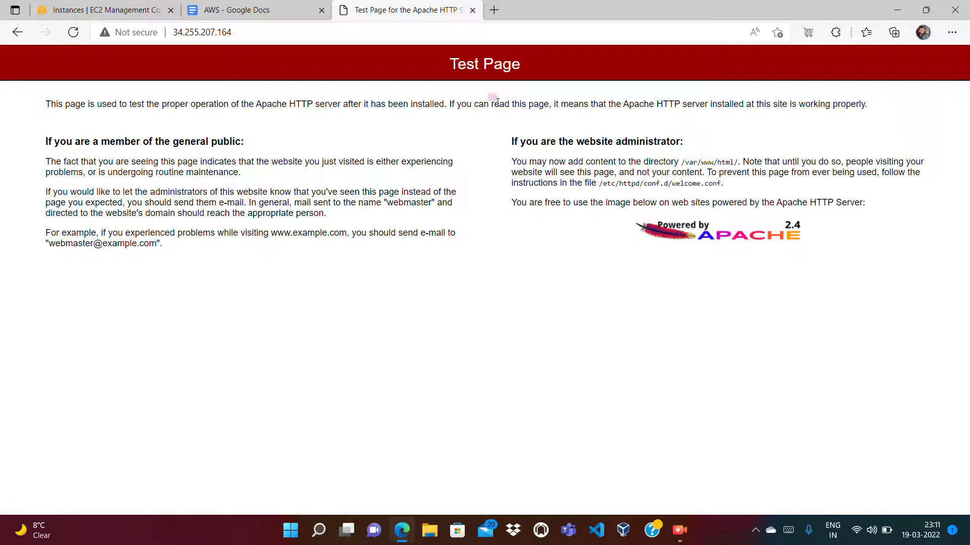
left_click(472, 11)
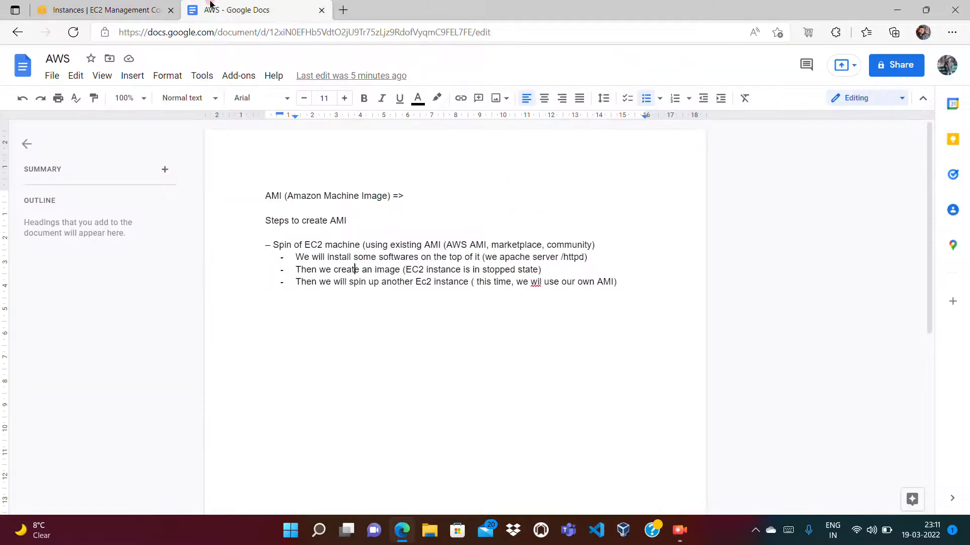
- Back in the EC2 console, stop my EC2 instance and confirm the stop
left_click(122, 7)
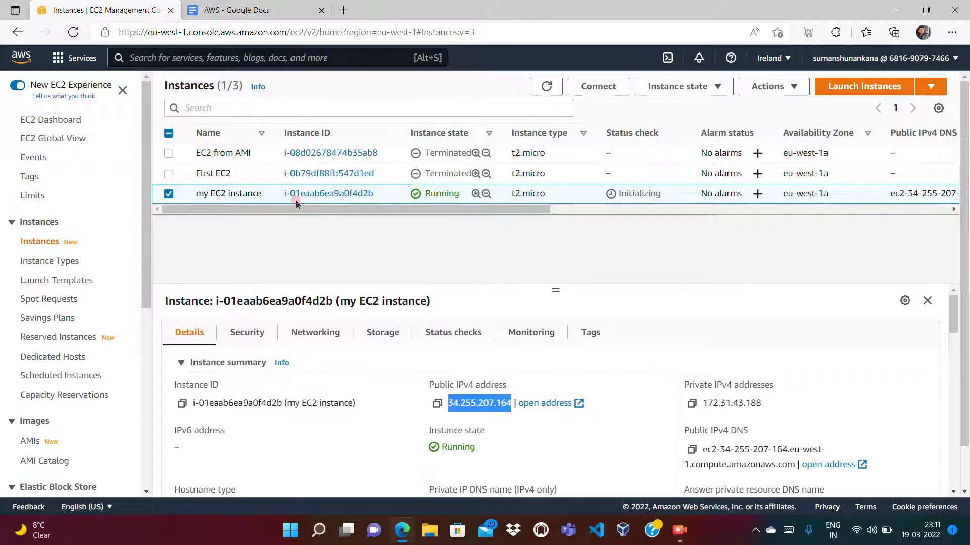
left_click(284, 243)
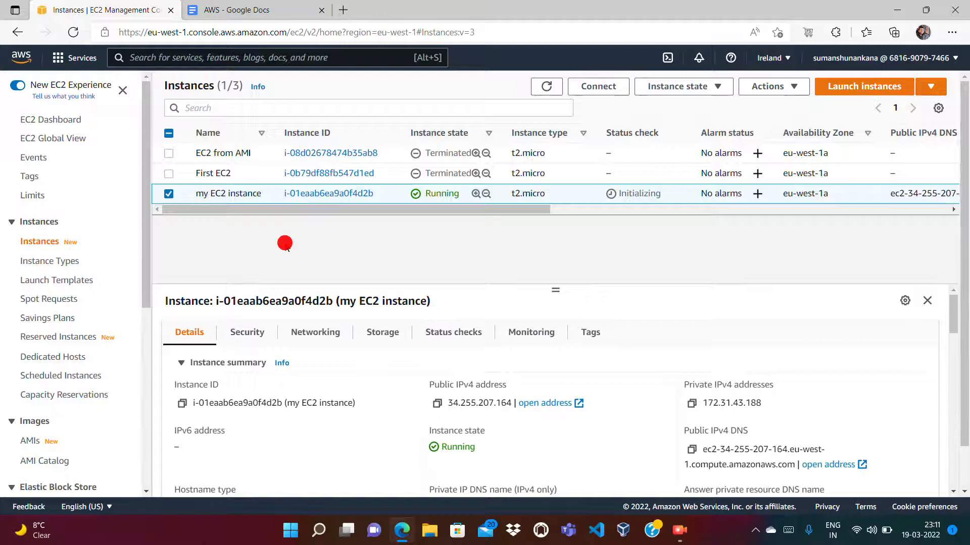
left_click(691, 91)
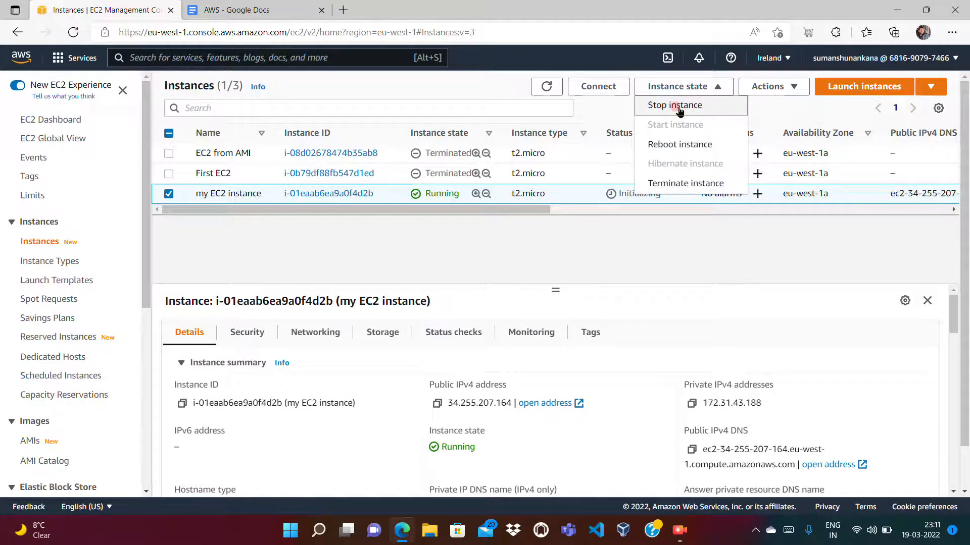
left_click(680, 106)
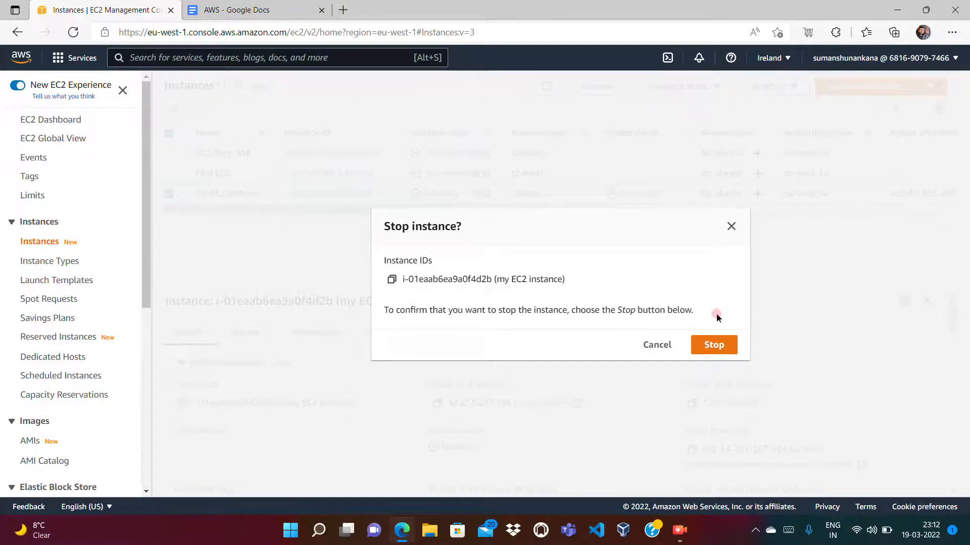
left_click(720, 340)
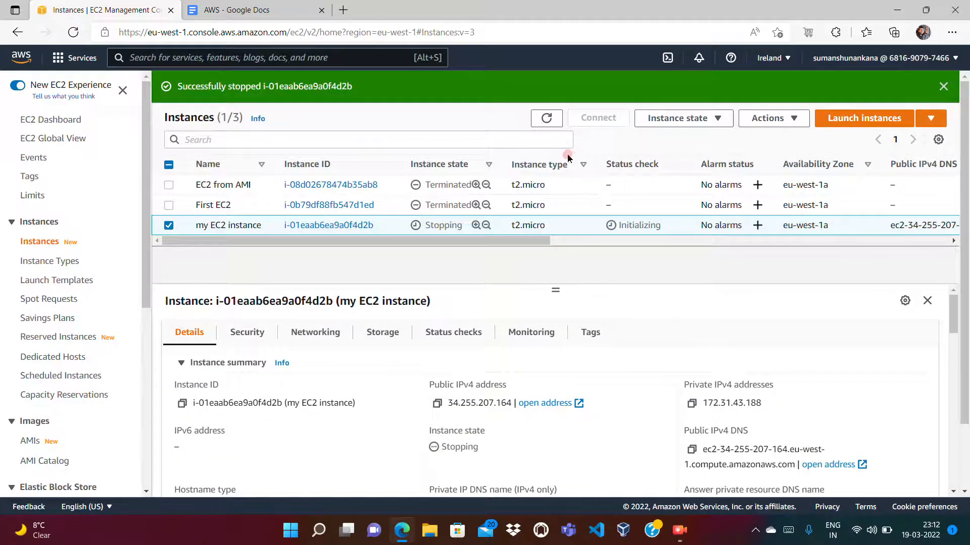
- Refresh the instance list, and switch to the AWS document in Google Docs to review the image creation steps
left_click(546, 118)
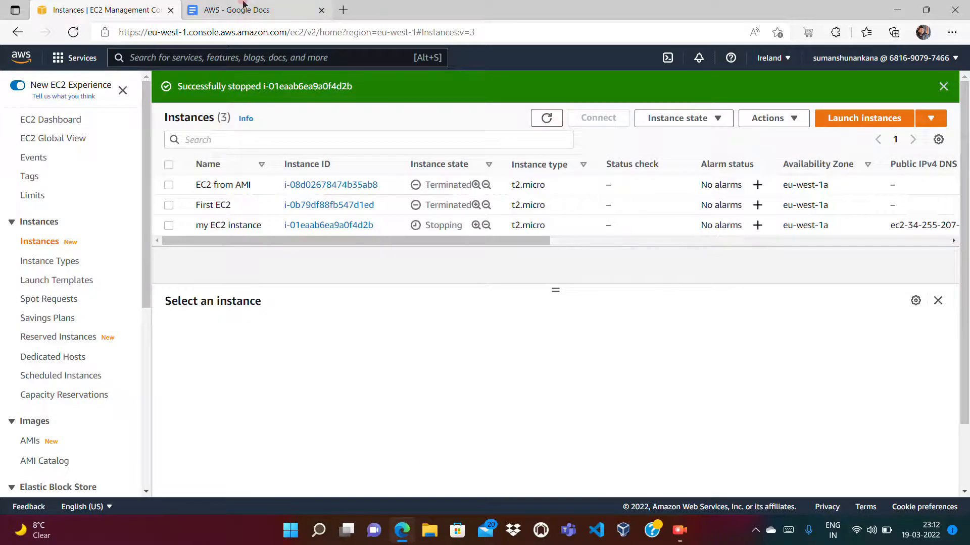
left_click(244, 8)
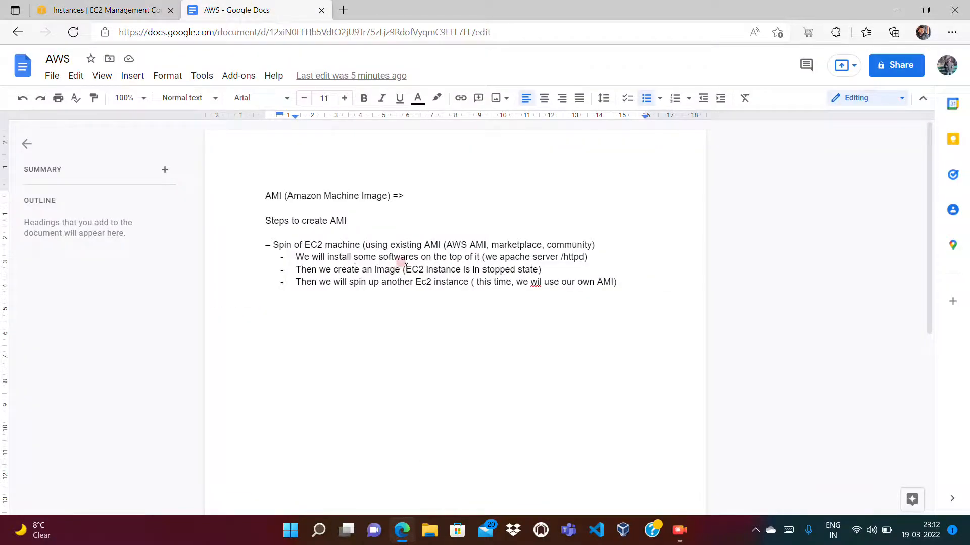
right_click(470, 269)
left_click(439, 290)
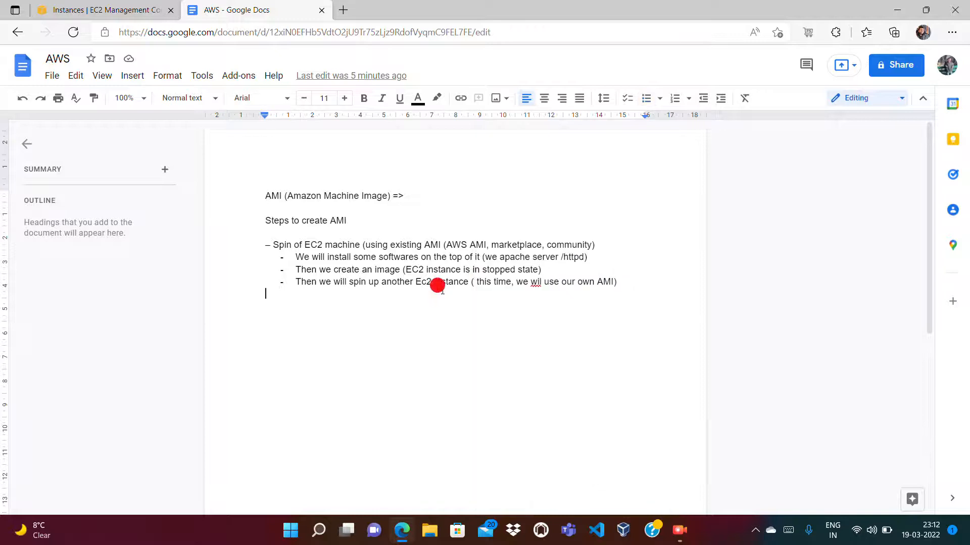
- Back in the EC2 console, refresh the instance list repeatedly to check the instance state of my EC2 instance
left_click(131, 18)
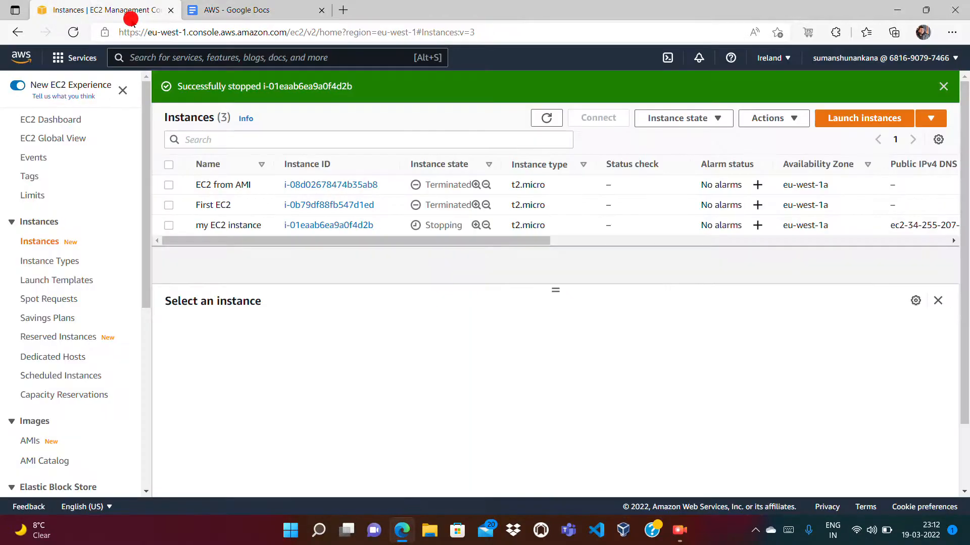
left_click(541, 120)
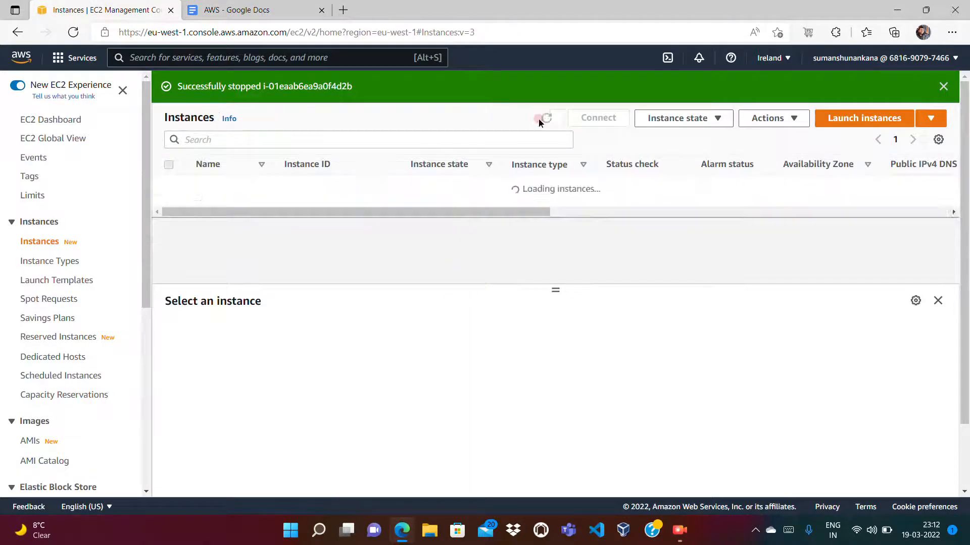
left_click(541, 120)
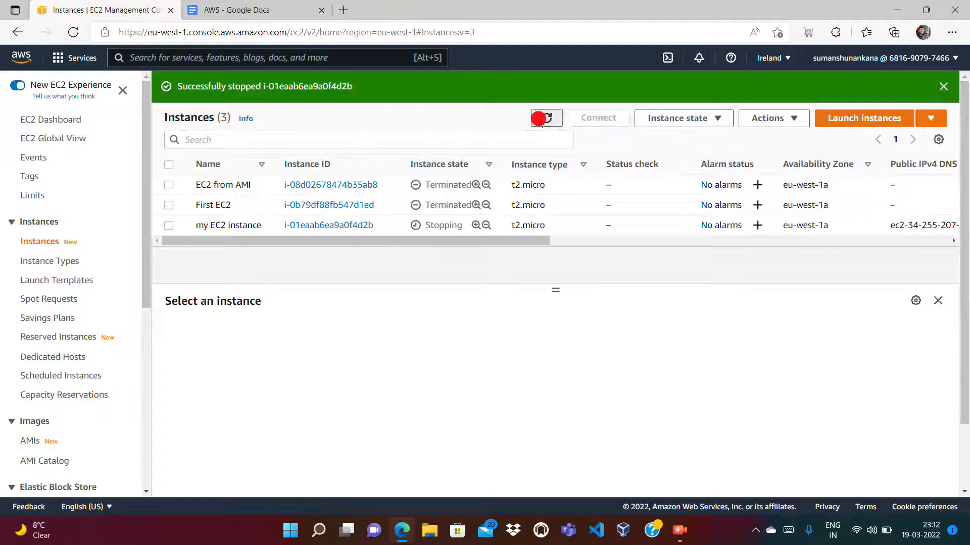
left_click(546, 118)
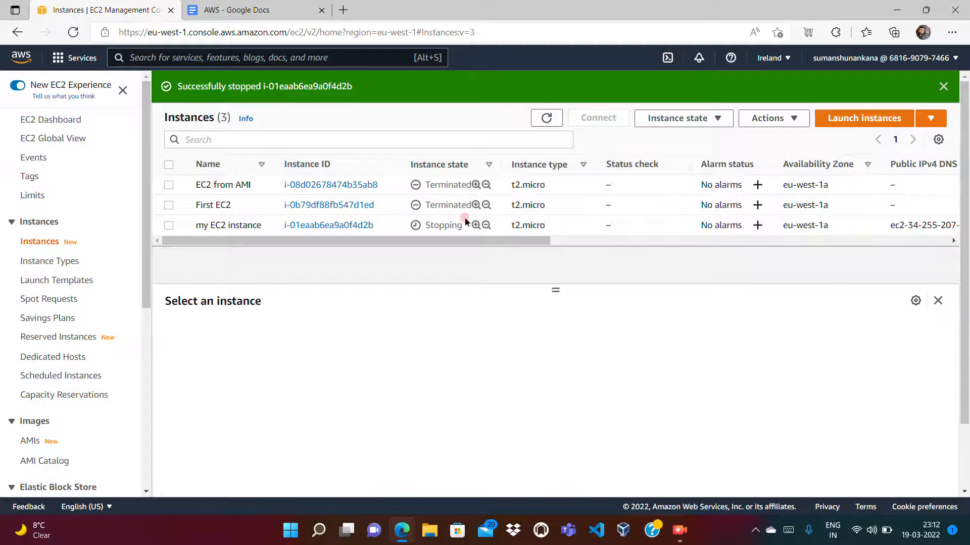
left_click(548, 119)
left_click(550, 121)
left_click(551, 120)
left_click(550, 120)
left_click(551, 121)
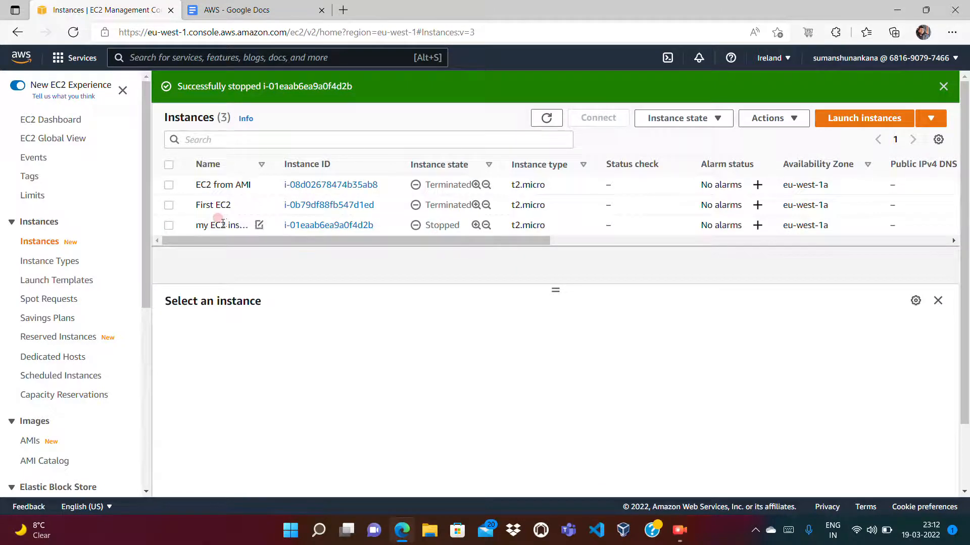
- Select my EC2 instance and open the Create image form for it
left_click(169, 225)
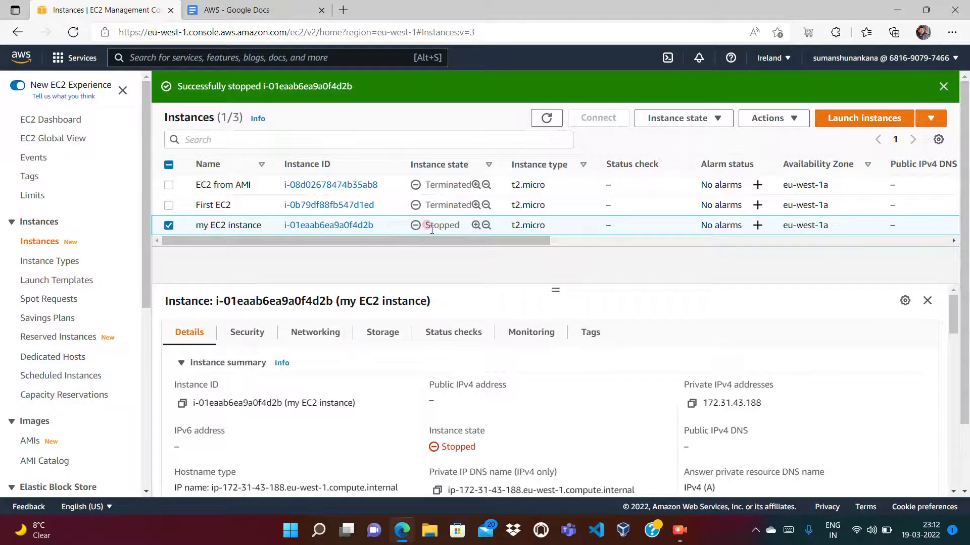
left_click(567, 223)
right_click(568, 225)
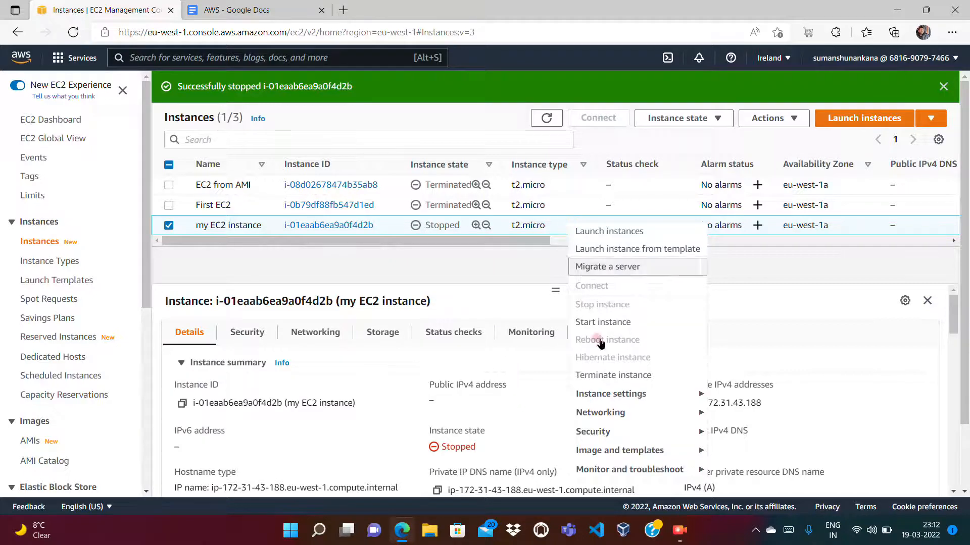
mouse_move(598, 457)
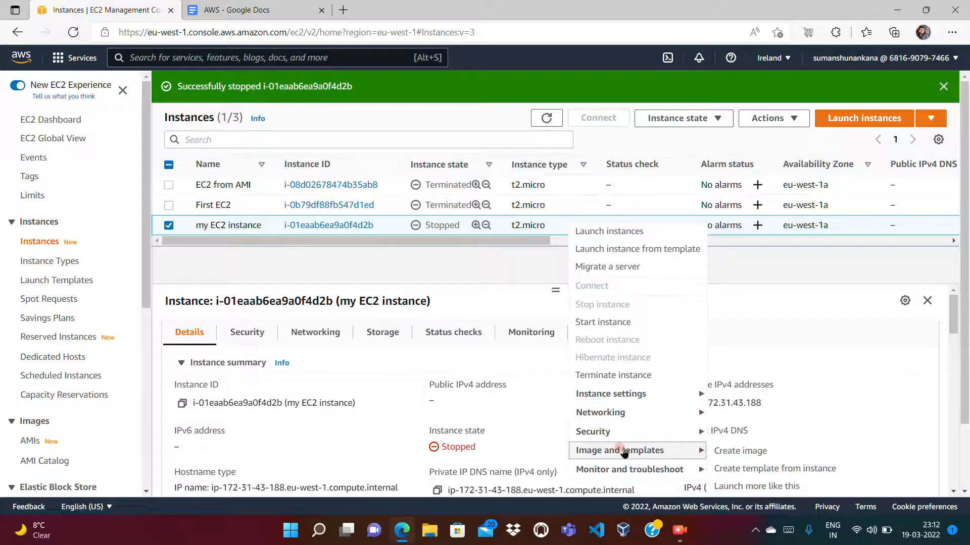
left_click(729, 454)
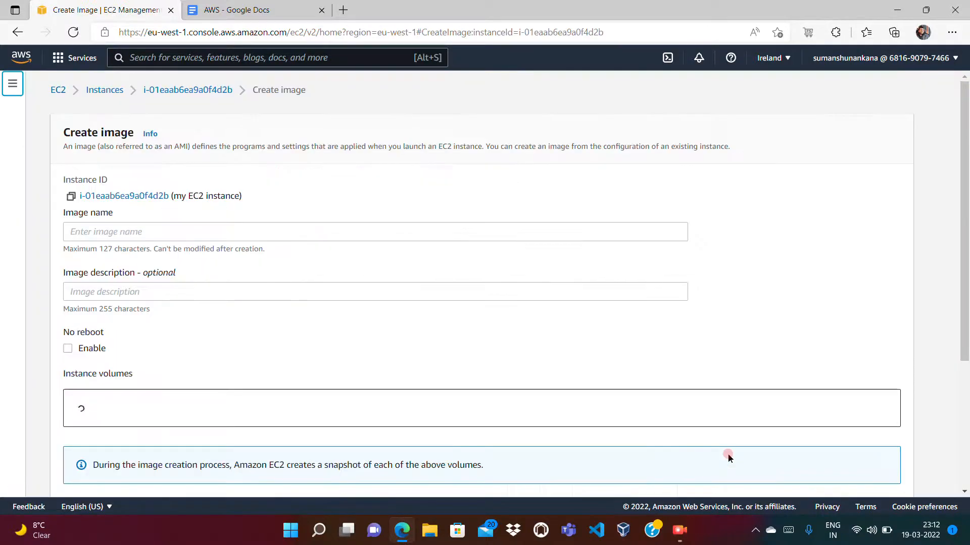
- Name the image "my httpd image" and describe it as "amazon plus httpd"
left_click(412, 227)
type("my httpd image")
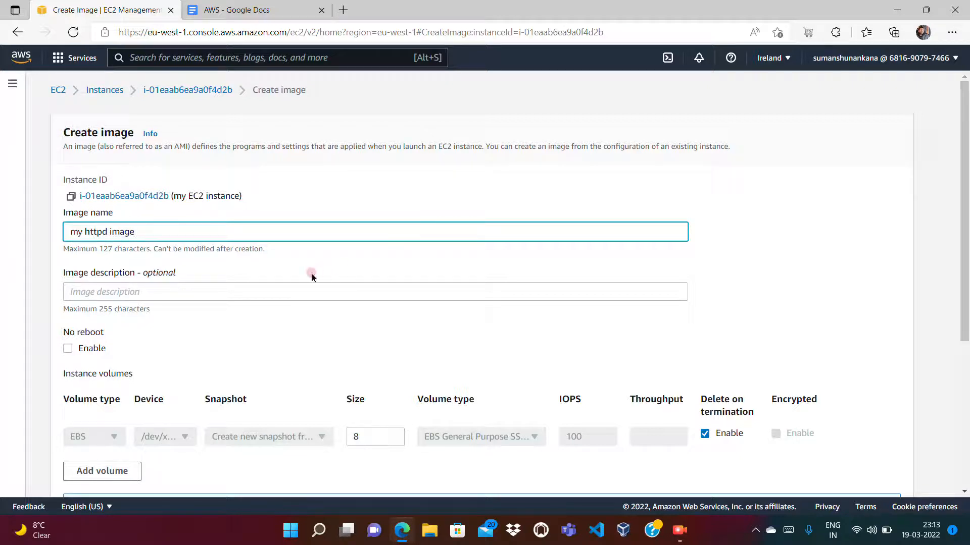
left_click(269, 289)
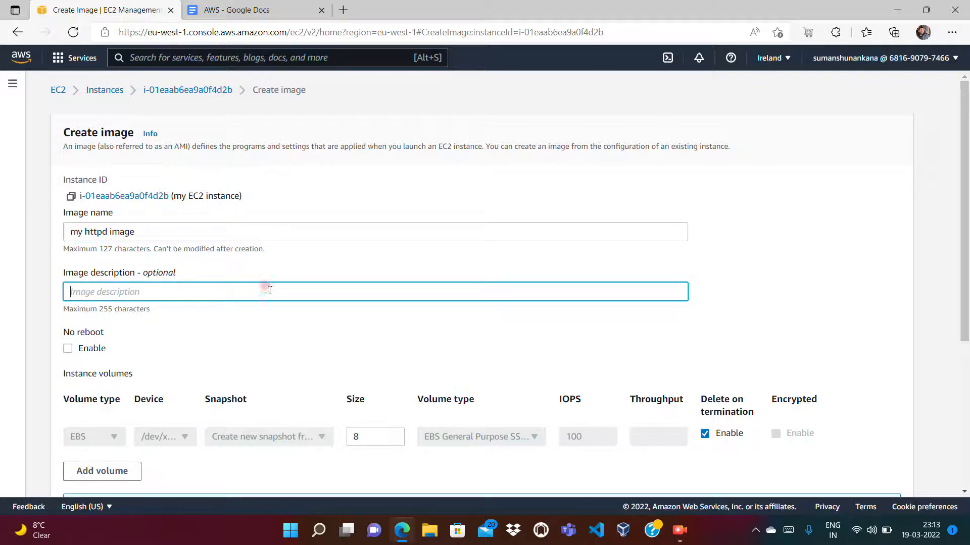
type("amazon plus httpd")
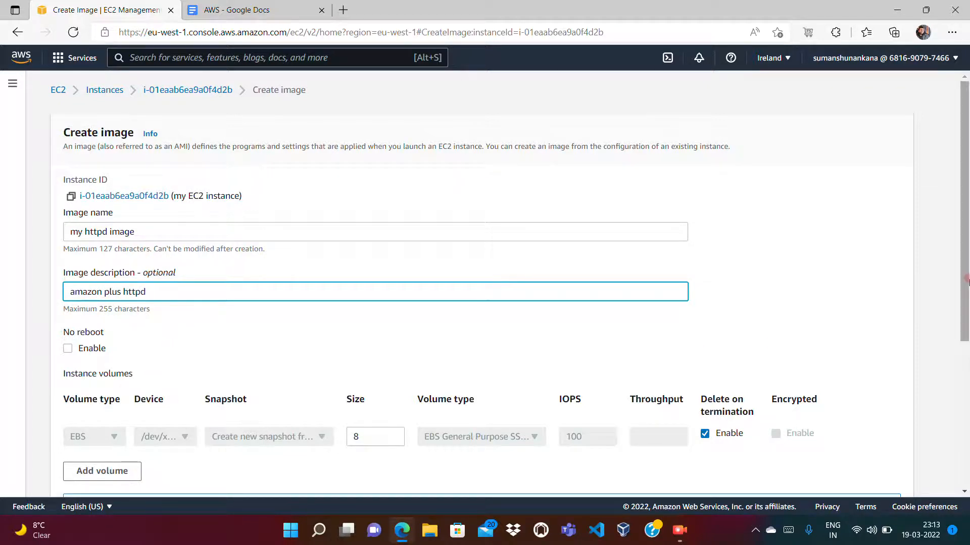
- Add a tag to the image with the key Name and the value "My AMI image httpd"
left_click_drag(966, 292, 967, 319)
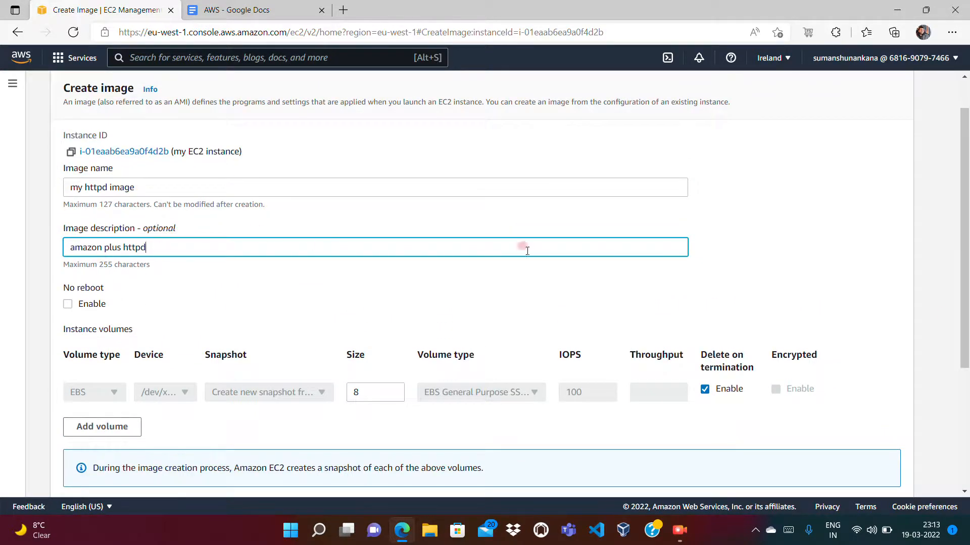
left_click_drag(964, 299, 967, 420)
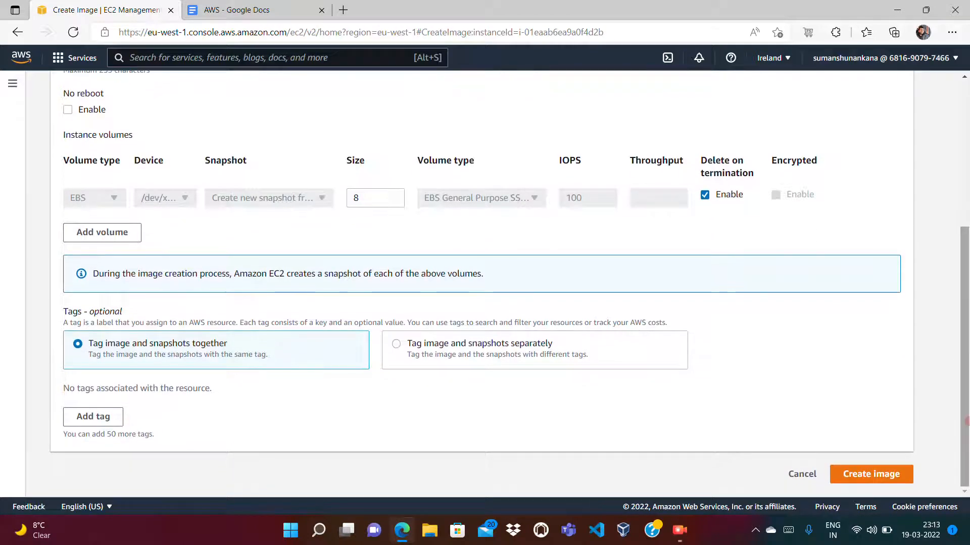
left_click(103, 418)
type("Name")
key("Tab")
type("M")
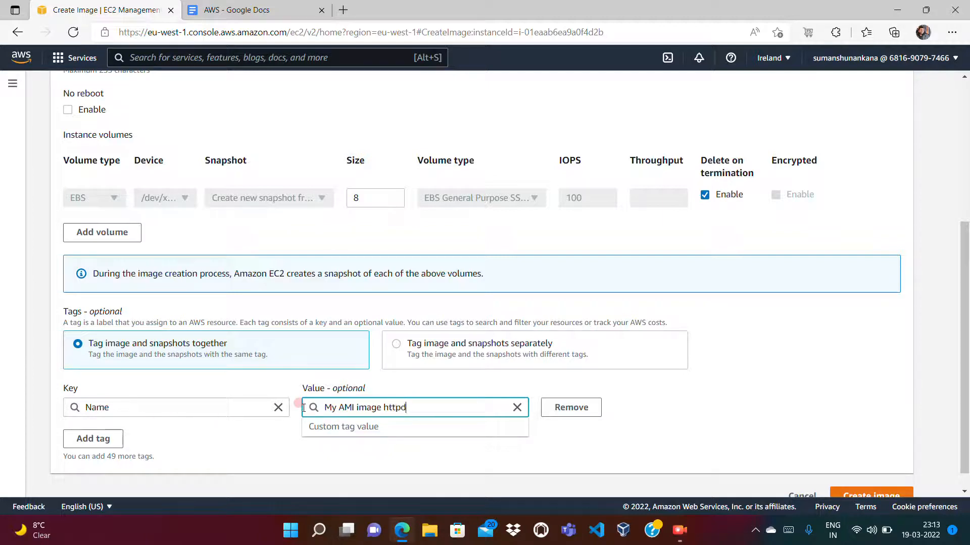
- Add a second tag with the key Owner and the owner's e-mail address as its value
left_click(109, 439)
type("Owner")
key("Tab")
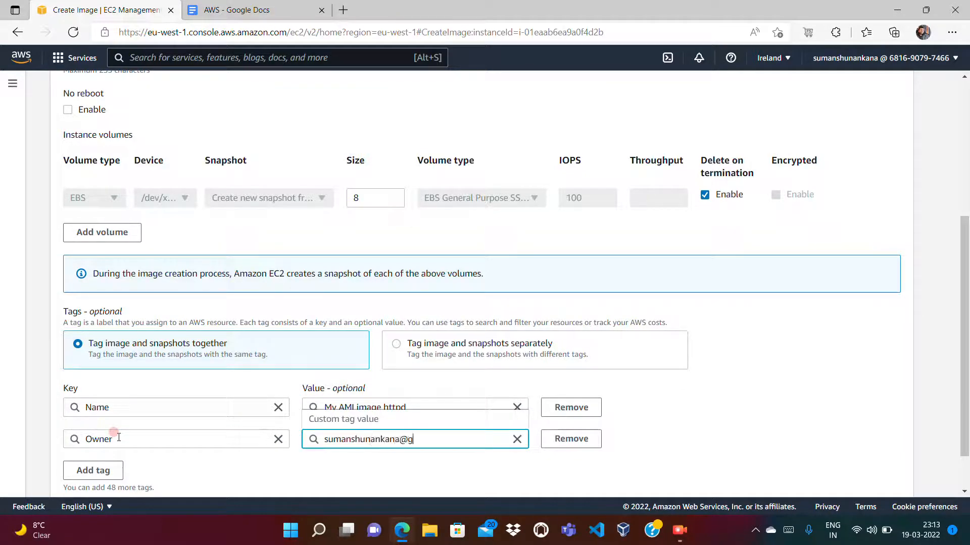
key("Tab")
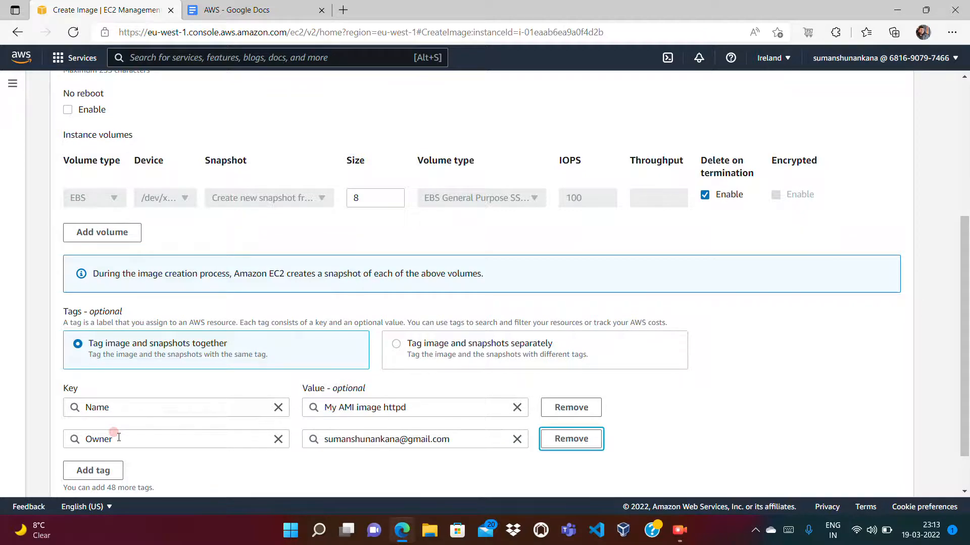
- Create the image from the completed form and dismiss the success notification
scroll(966, 481, "down", 1)
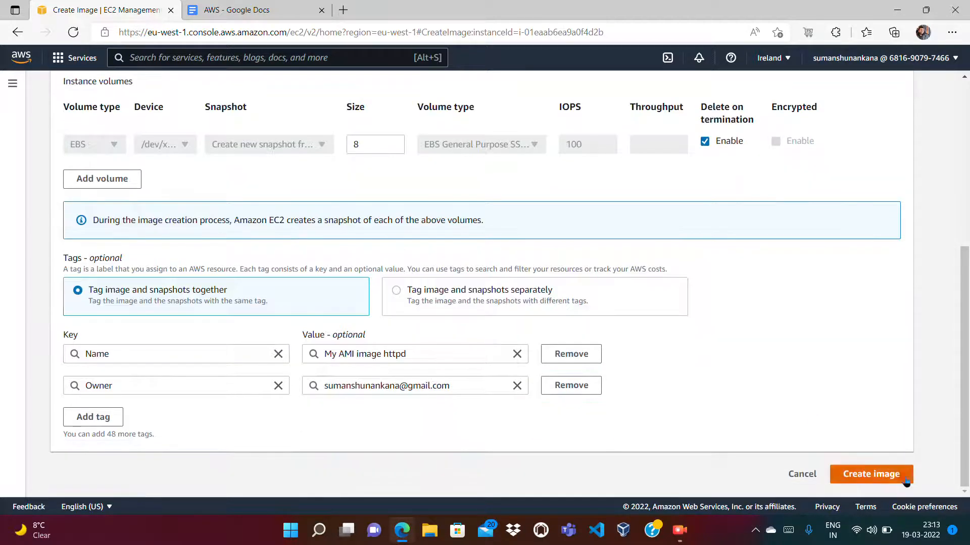
left_click(895, 477)
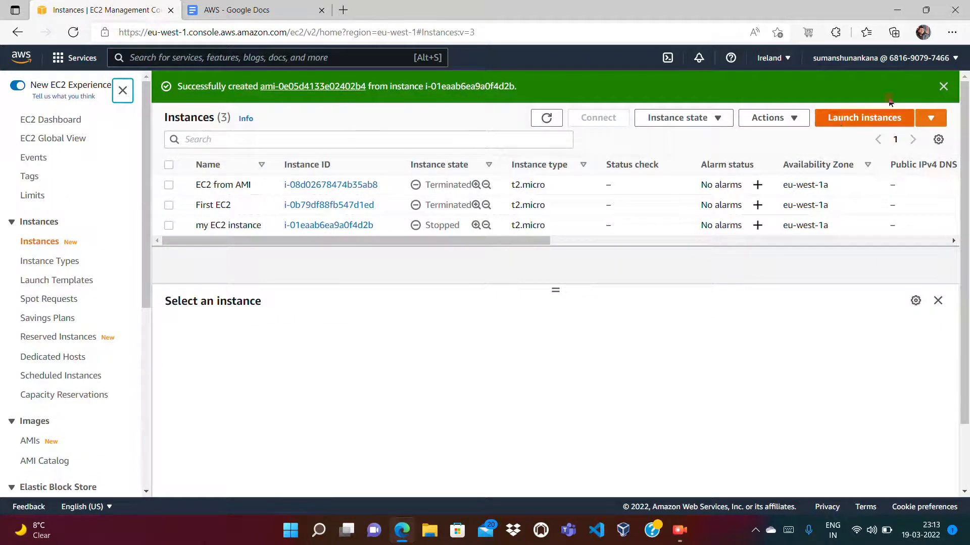
left_click(943, 86)
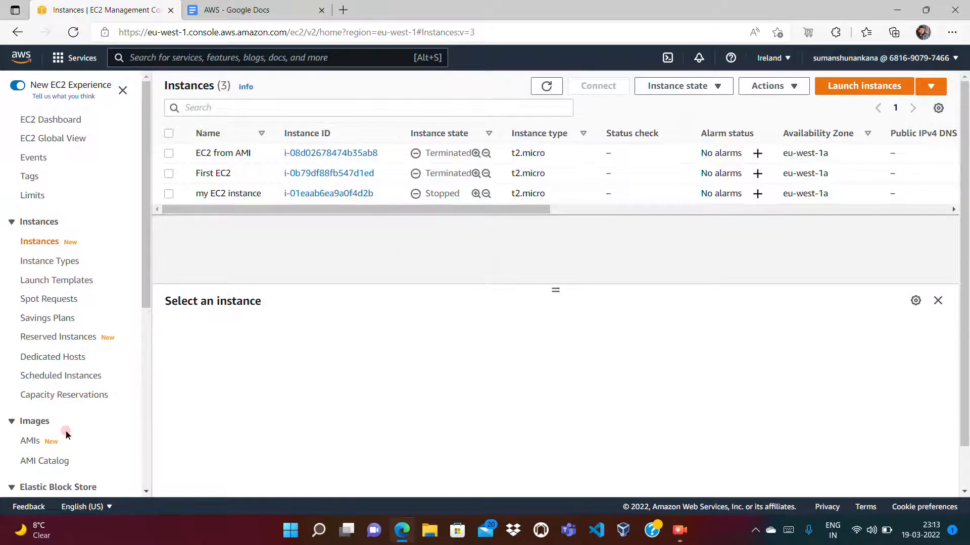
- Open the list of own AMIs and examine the status and tags of my httpd image
left_click(30, 442)
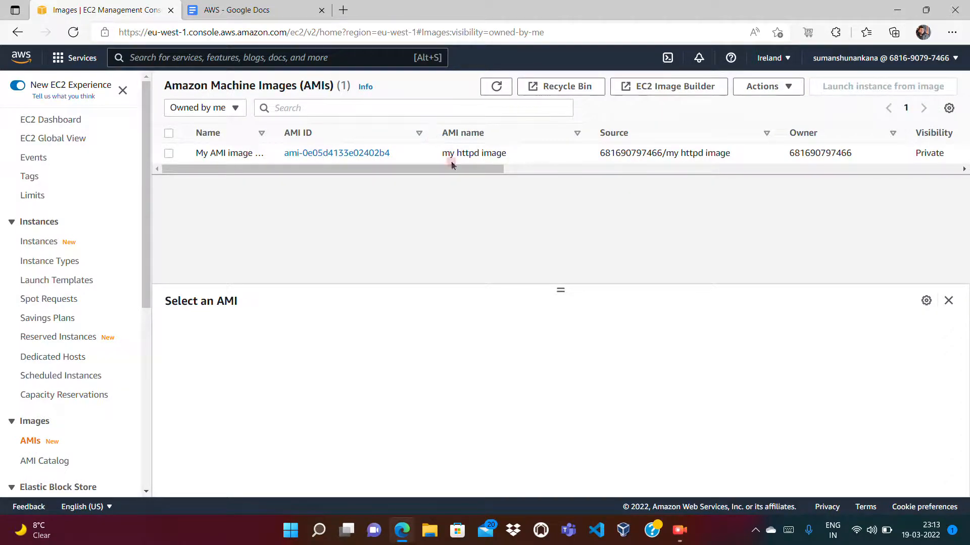
left_click_drag(439, 170, 723, 182)
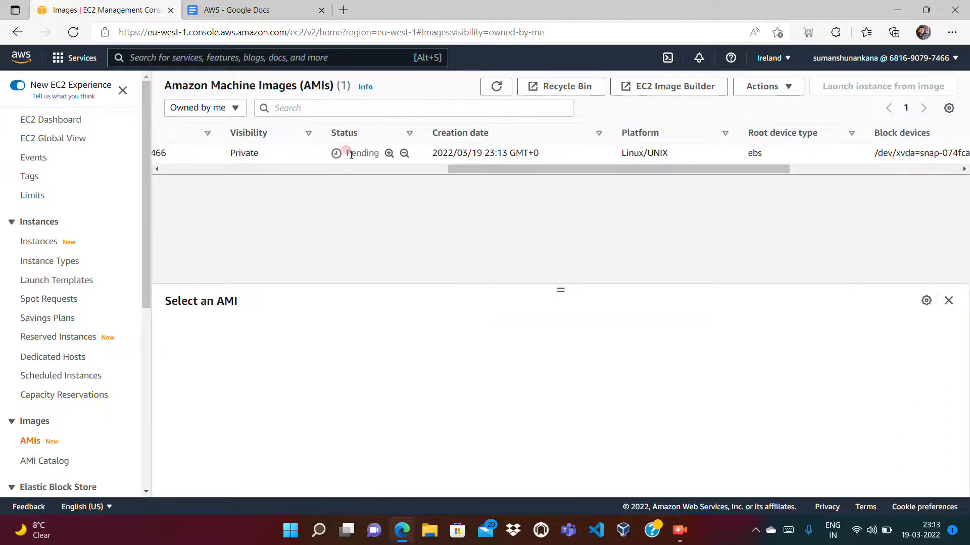
double_click(351, 154)
left_click(346, 190)
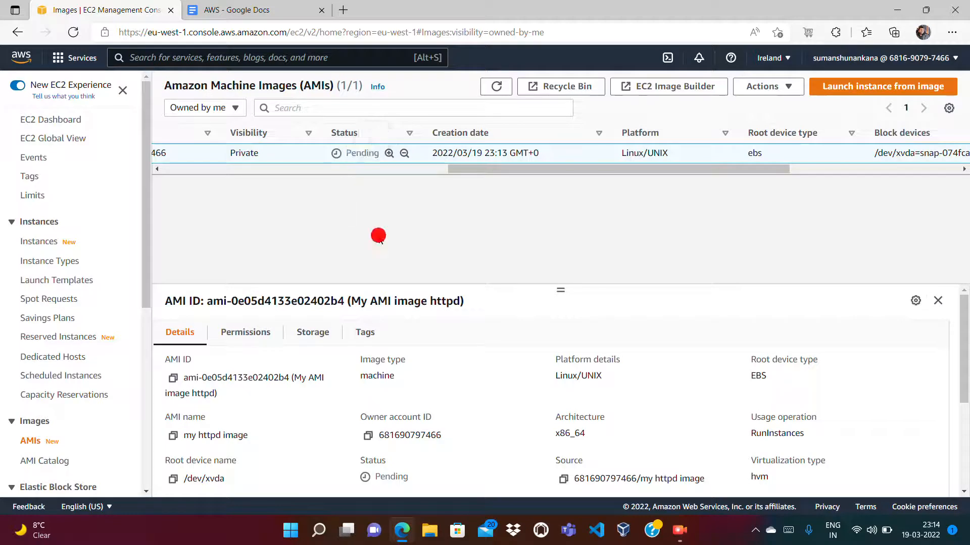
left_click(363, 333)
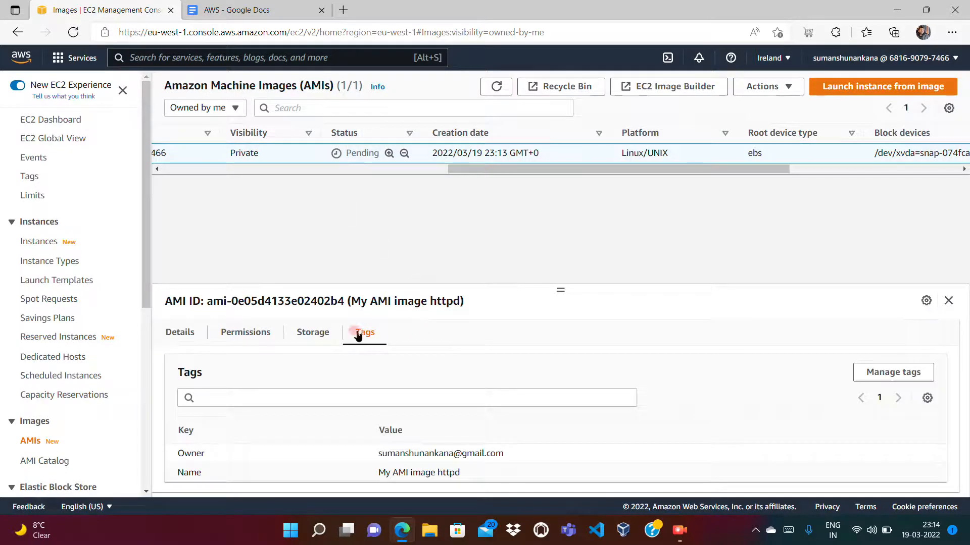
left_click(39, 243)
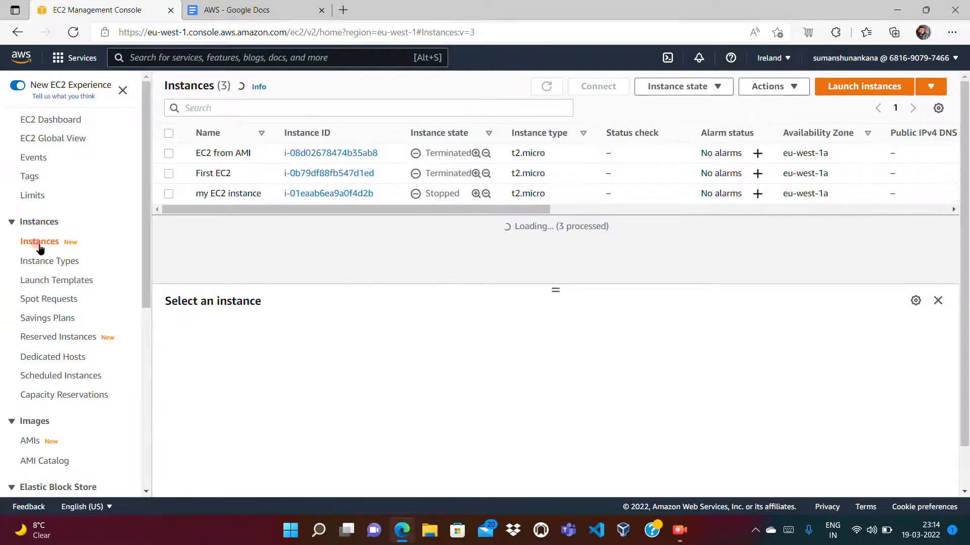
left_click(866, 86)
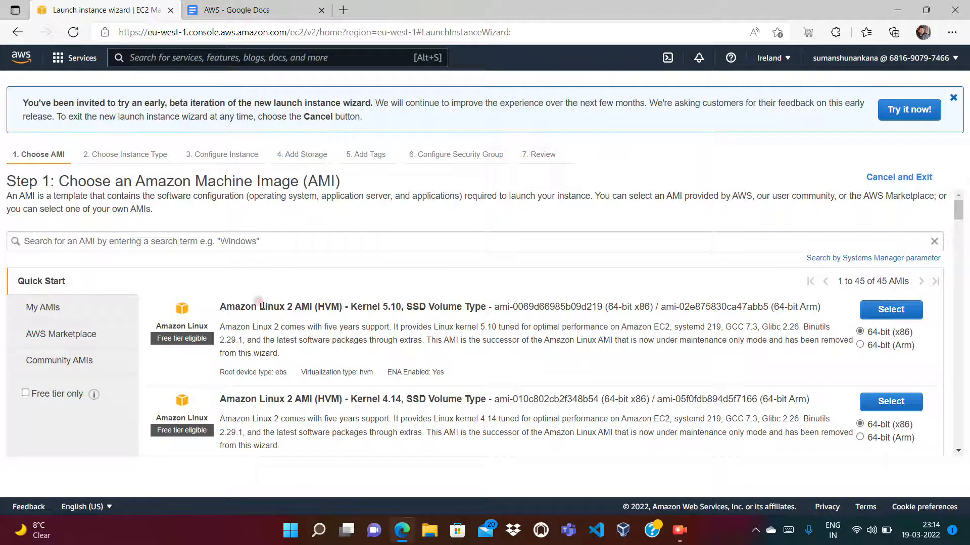
left_click(38, 308)
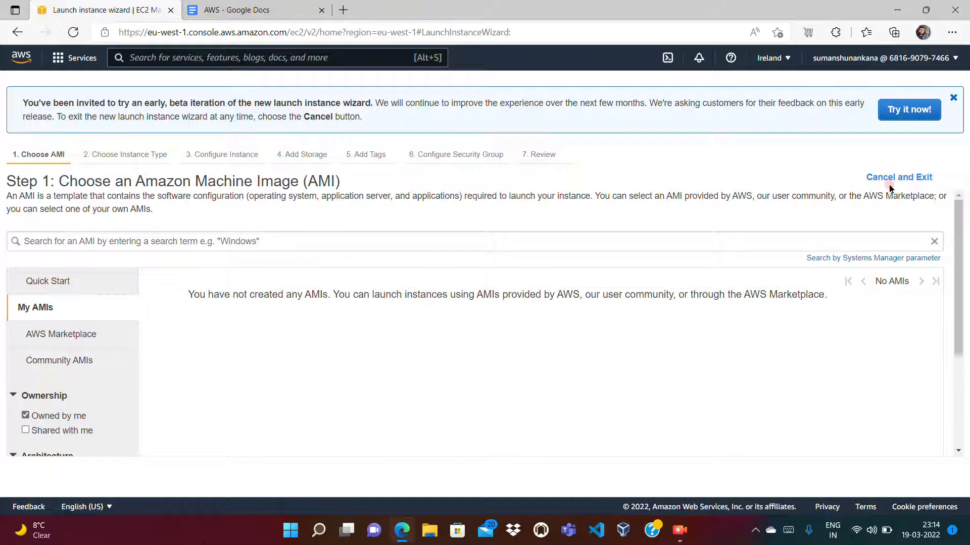
left_click(876, 178)
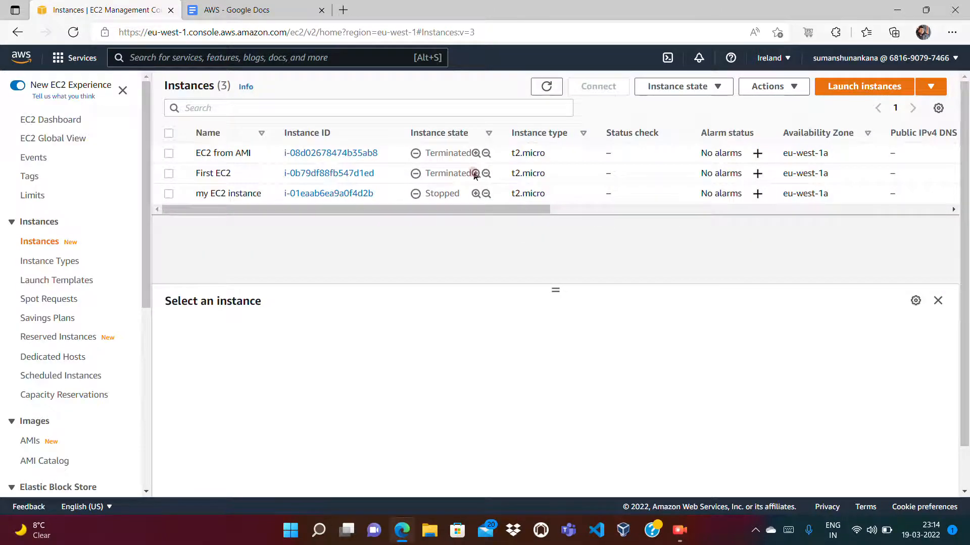
- Return to the AMI list and refresh it to recheck the status of my httpd image
left_click(33, 441)
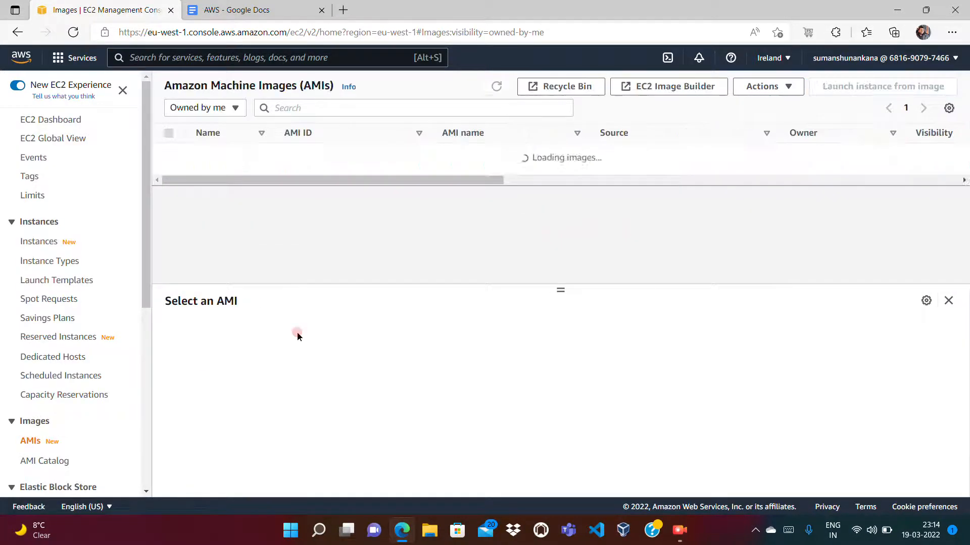
left_click(644, 169)
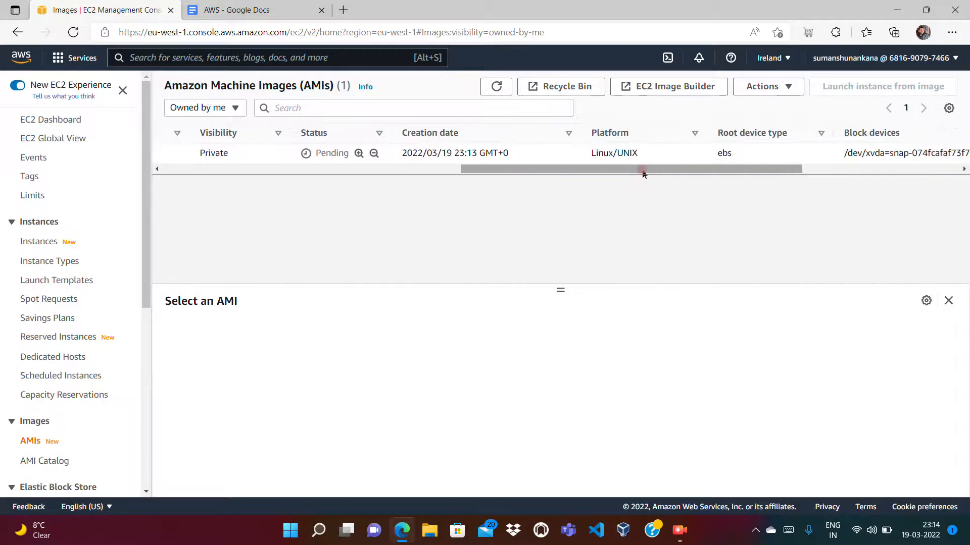
double_click(332, 149)
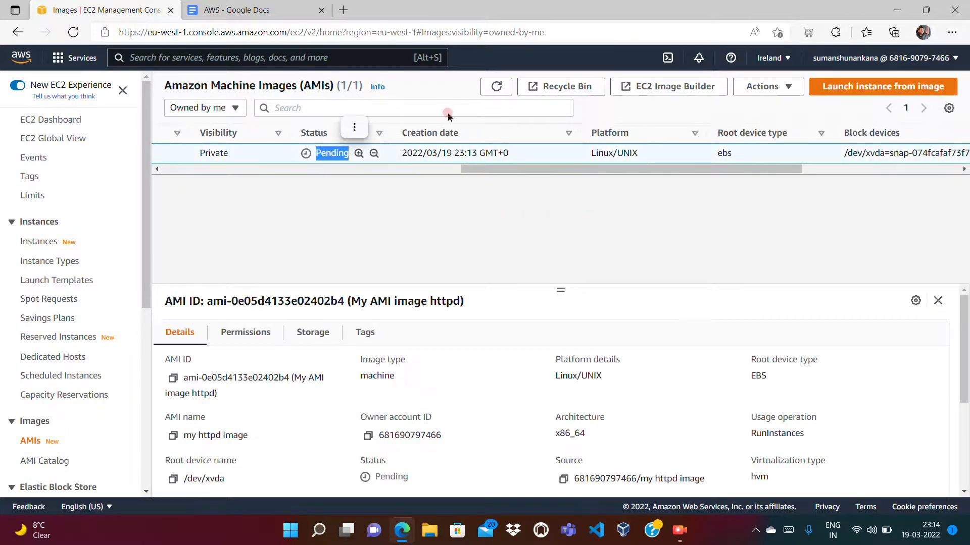
left_click(497, 87)
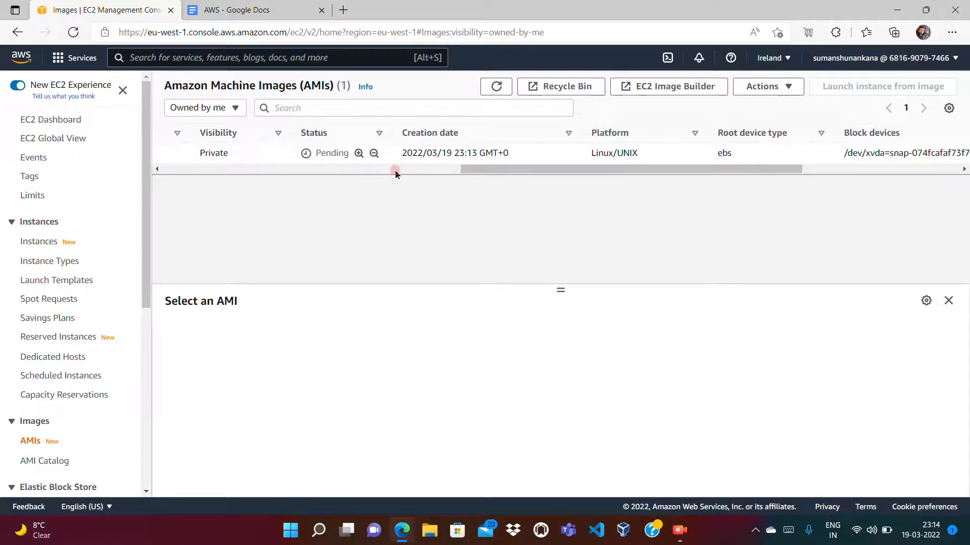
- Select my httpd image in the AMI list and examine its available actions and the list of regions
left_click(395, 170)
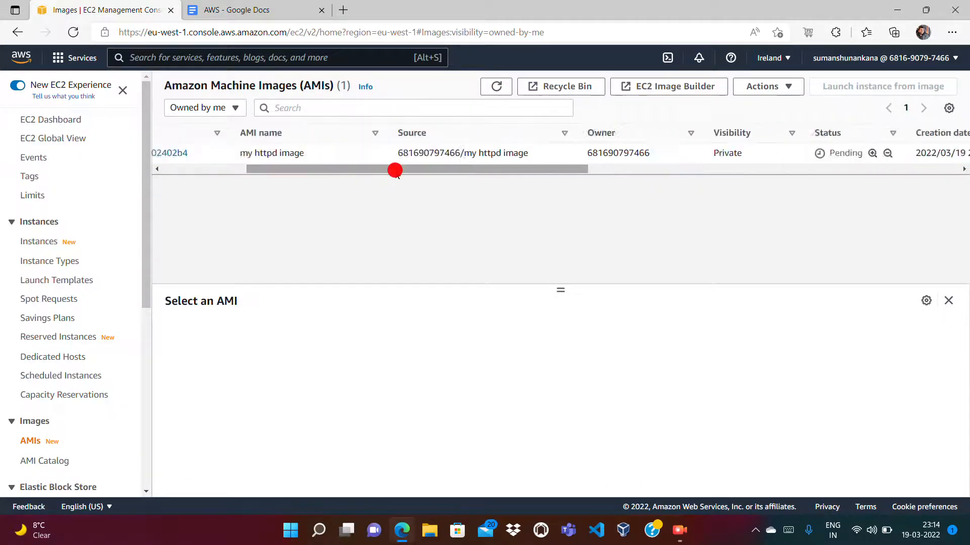
left_click(395, 170)
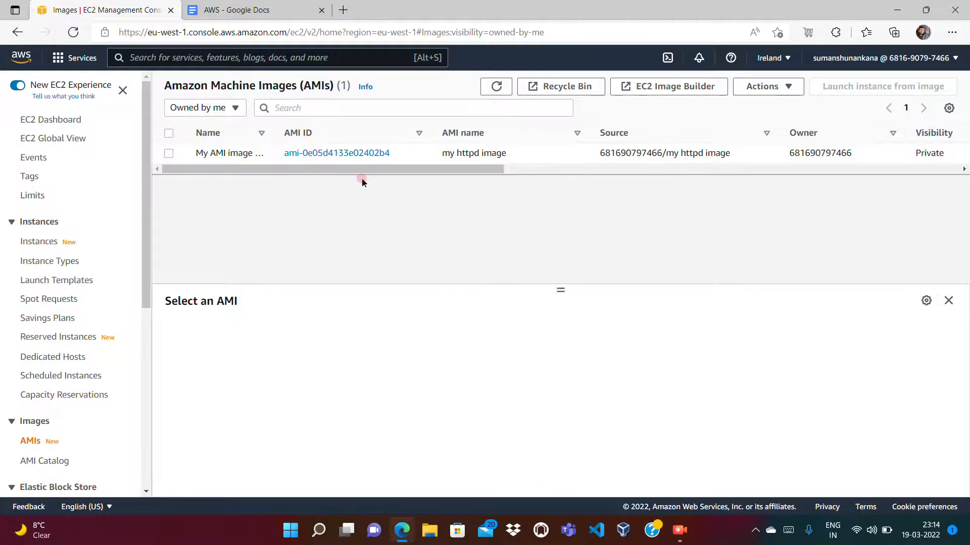
left_click(169, 154)
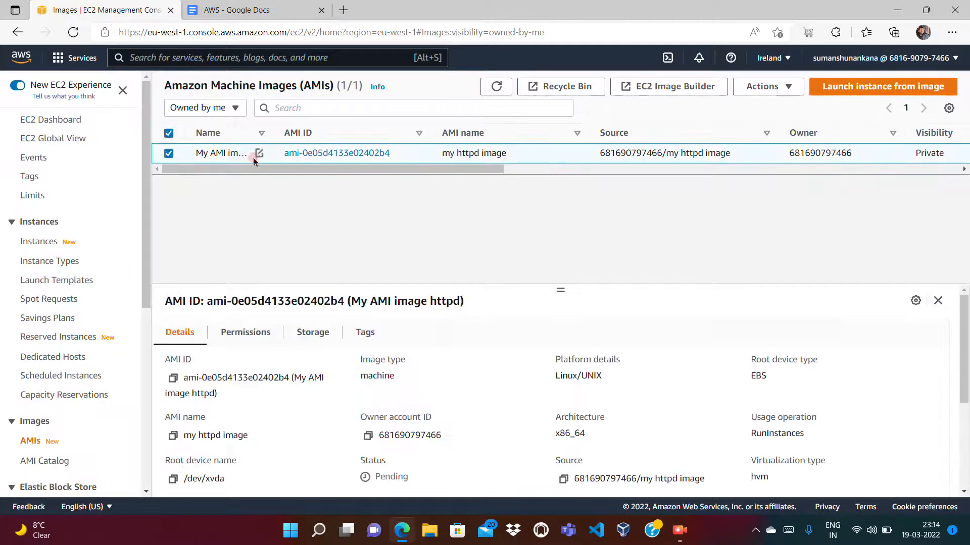
right_click(412, 150)
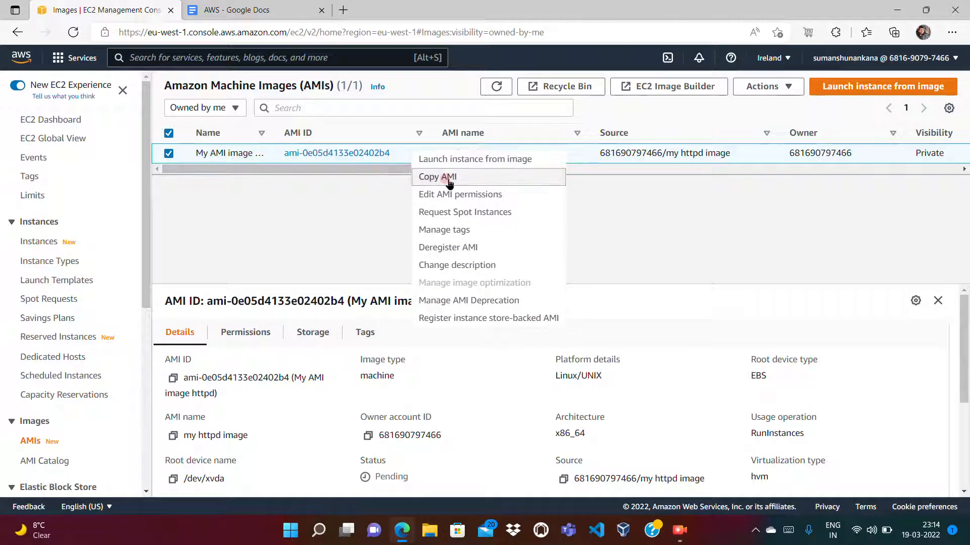
left_click(368, 204)
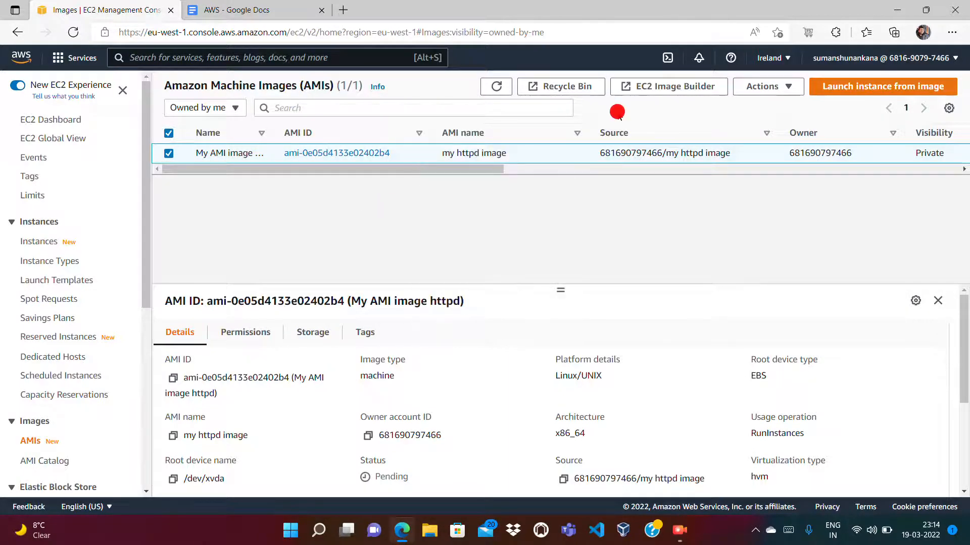
left_click(785, 55)
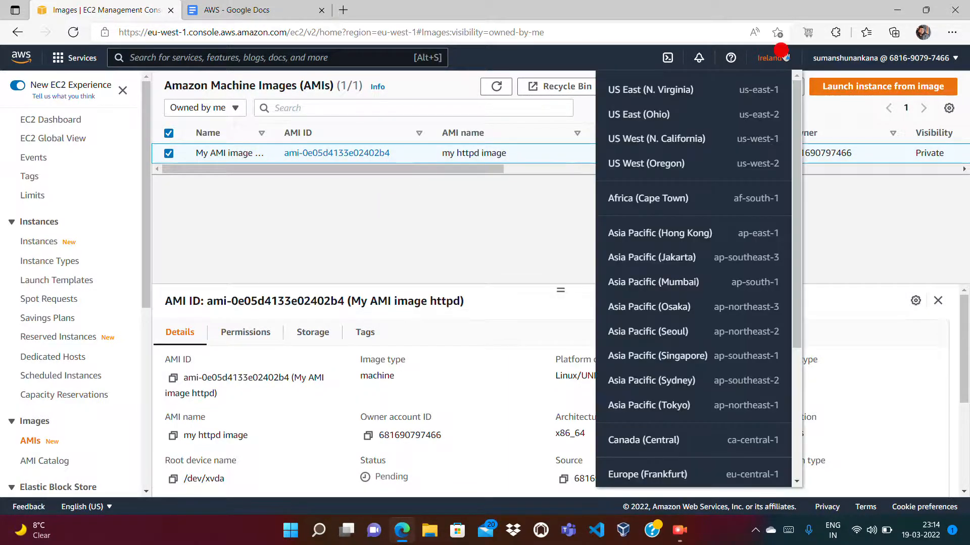
left_click(796, 393)
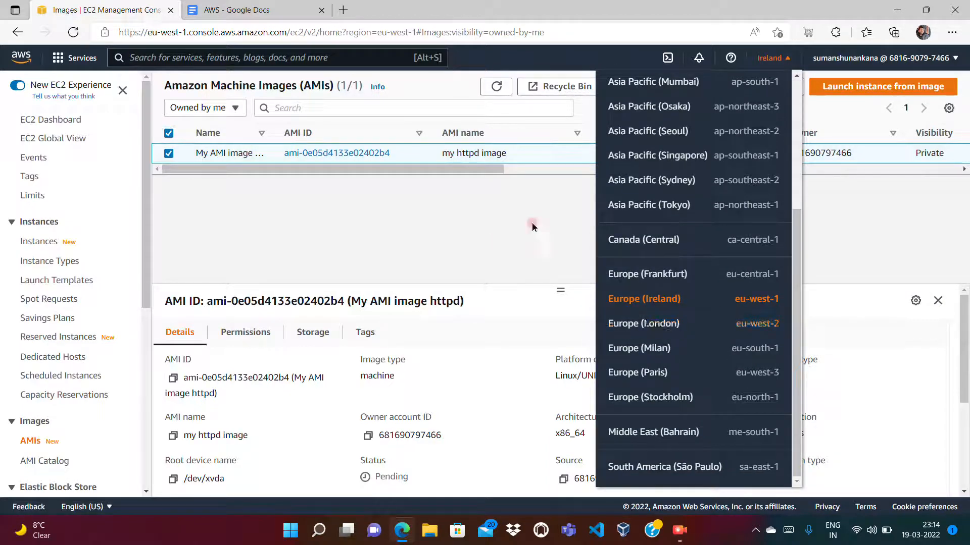
left_click(399, 221)
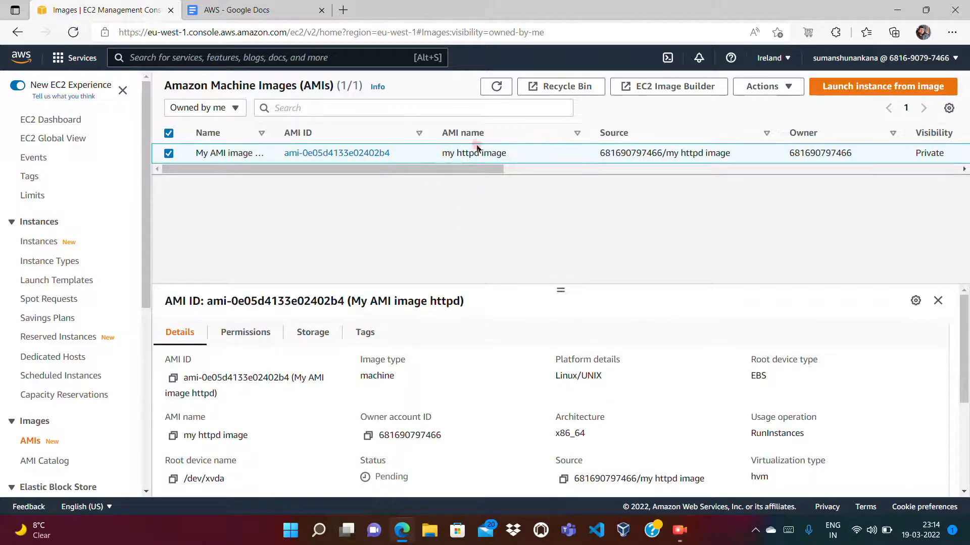
- Check the list of own AMIs in the Europe (London) region and switch back to Europe (Ireland)
left_click(772, 59)
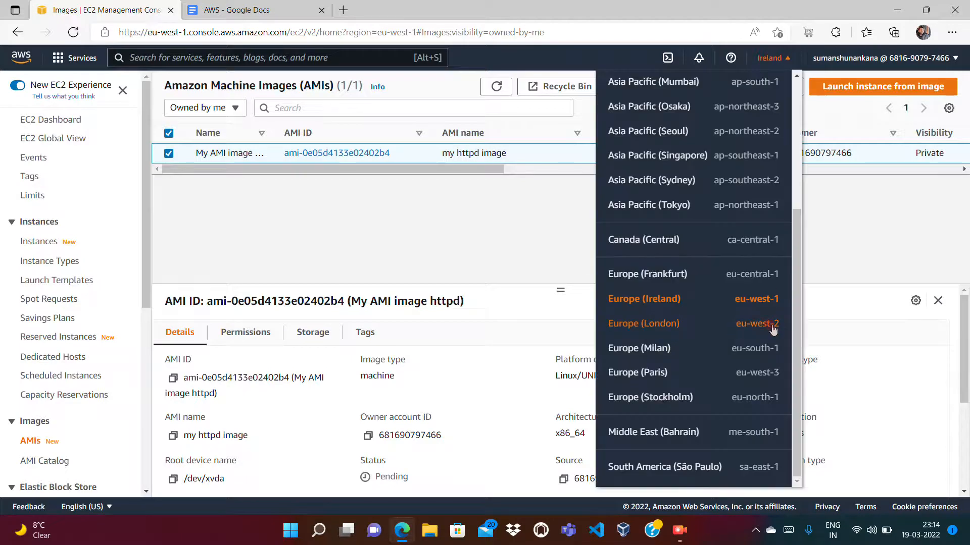
left_click(684, 326)
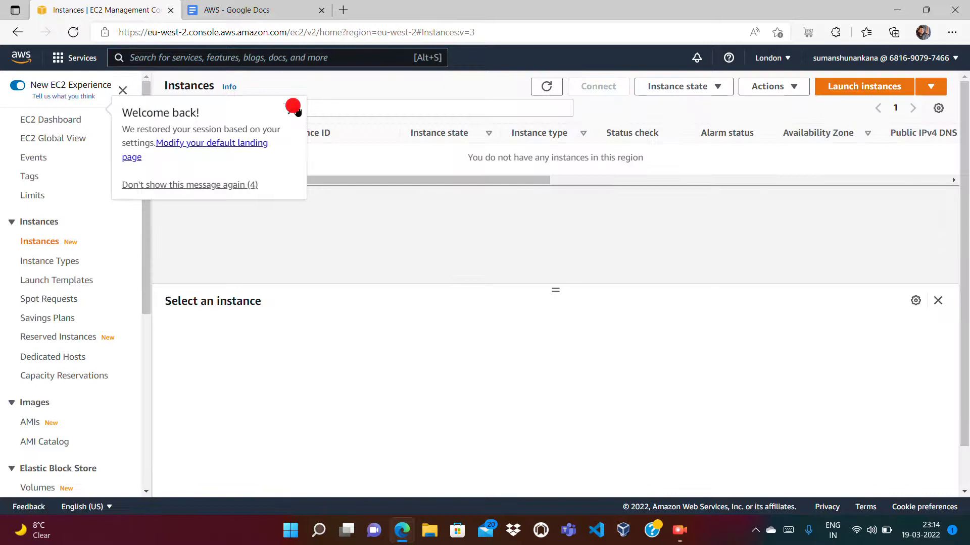
left_click(297, 110)
left_click(28, 422)
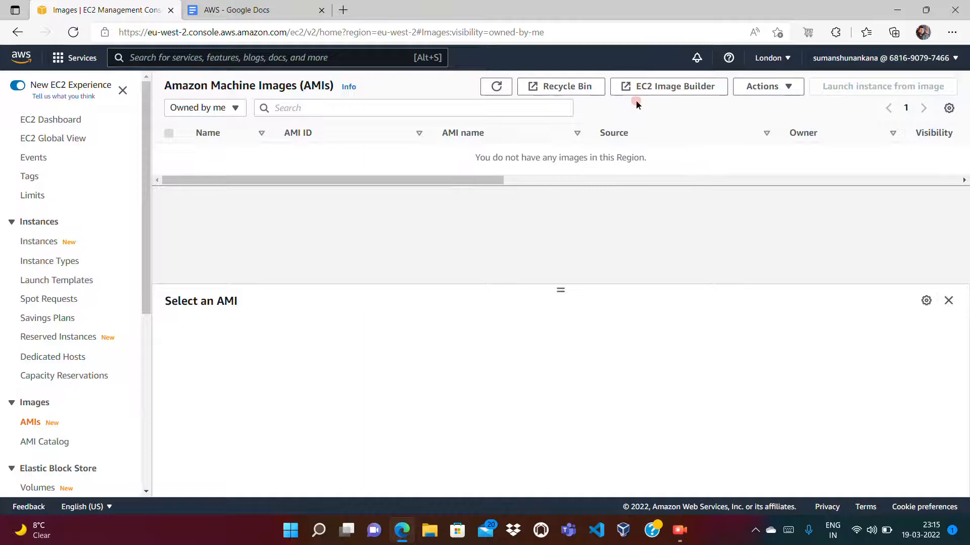
left_click(781, 60)
left_click(797, 389)
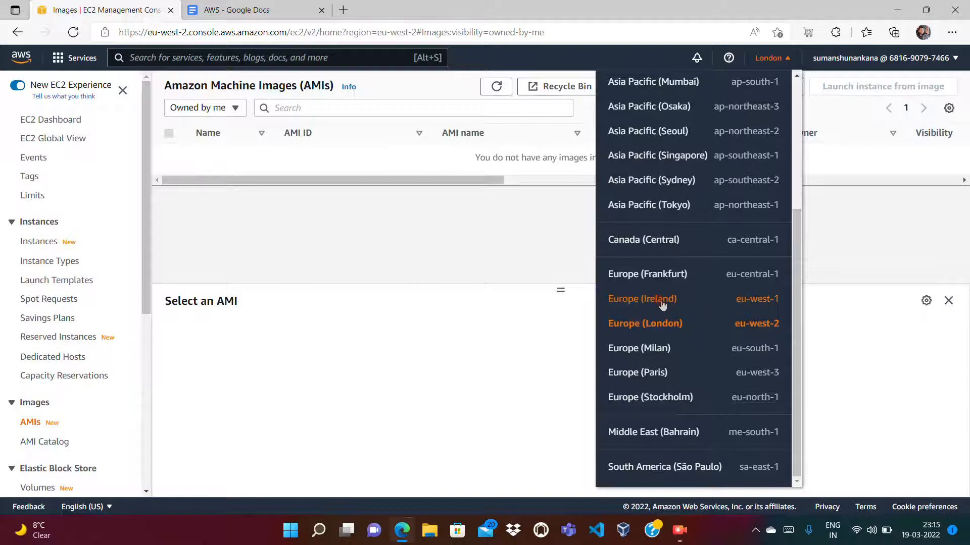
left_click(662, 304)
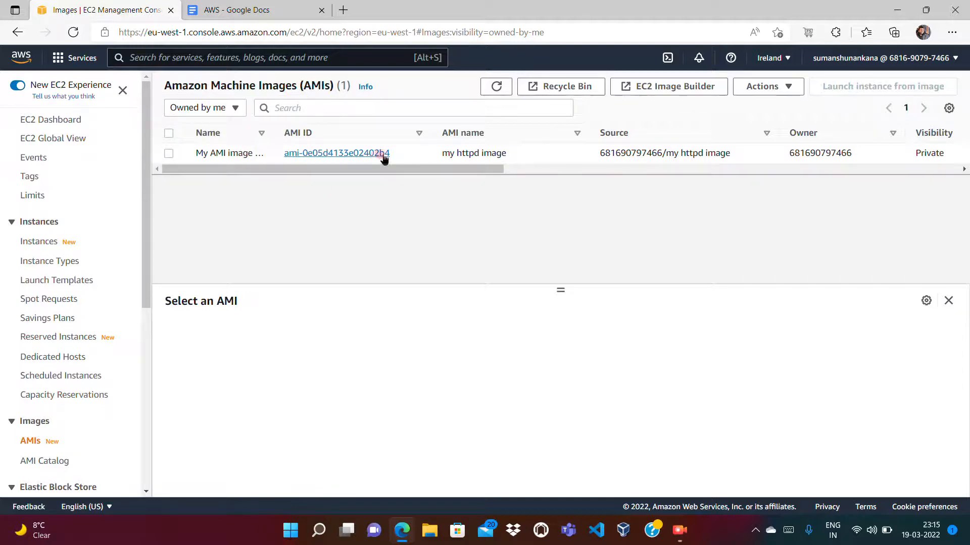
- Open the Copy AMI form for my httpd image to view its Destination Region setting, and cancel the copy
left_click(167, 151)
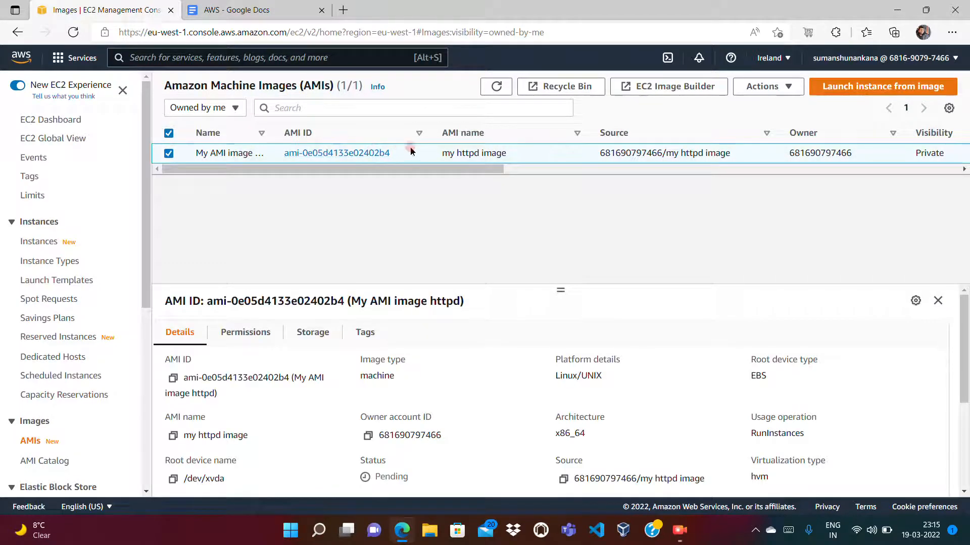
right_click(412, 154)
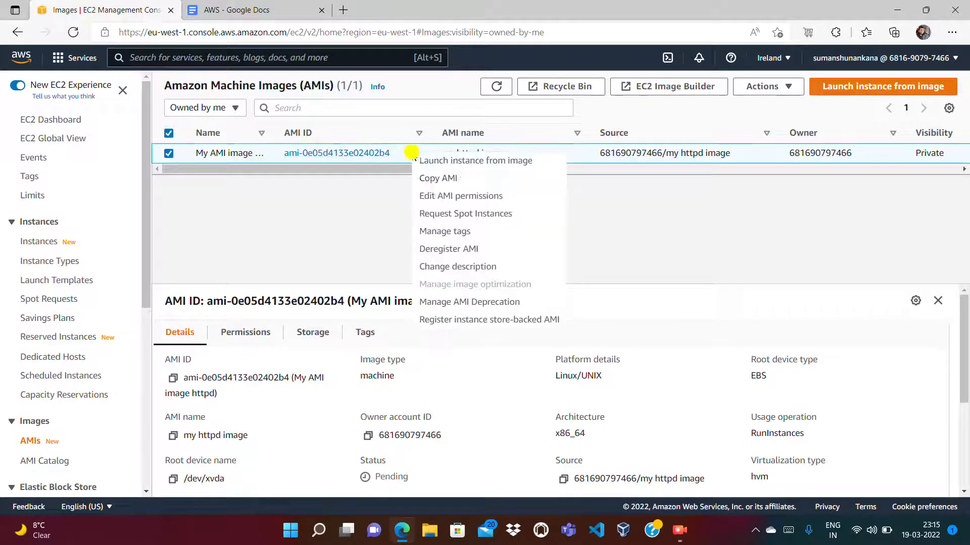
left_click(433, 190)
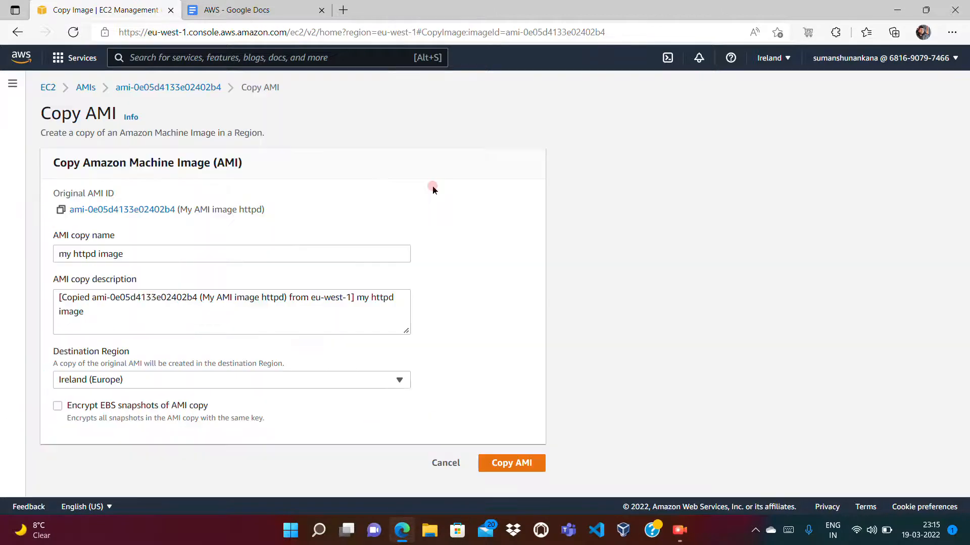
left_click(135, 380)
left_click(437, 462)
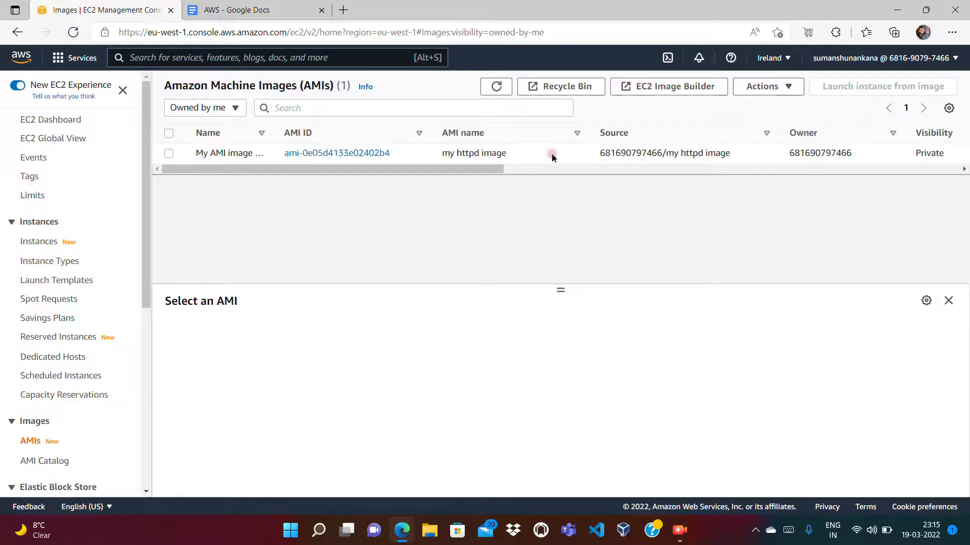
- Refresh the AMI list and check the status of my httpd image
left_click(497, 86)
right_click(522, 174)
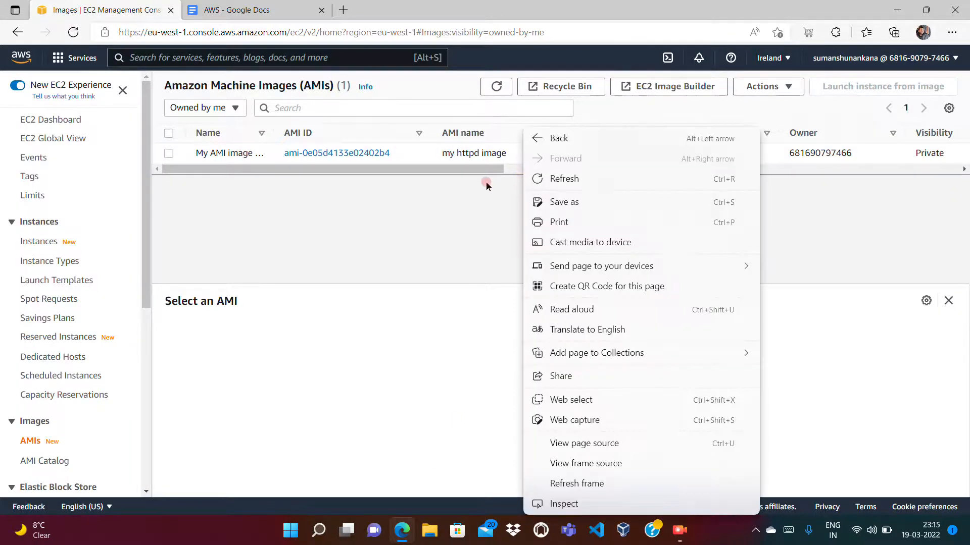
left_click(509, 171)
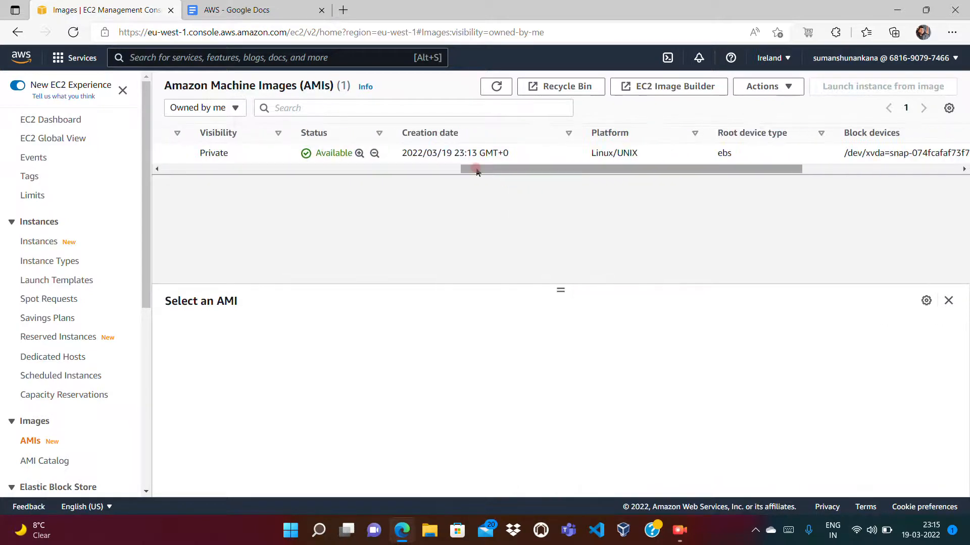
left_click(265, 172)
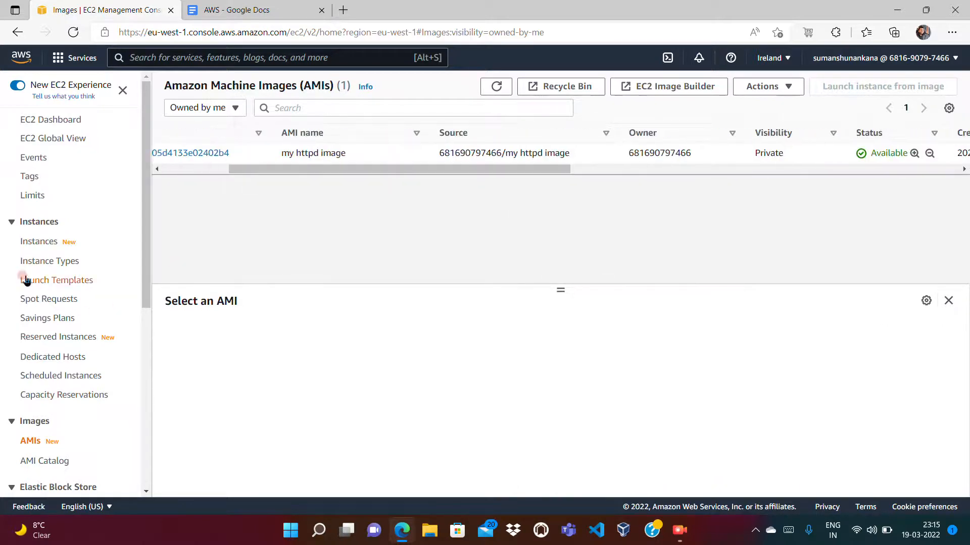
- Start launching a new instance from the instances list, choosing my httpd image from the own AMIs
left_click(30, 243)
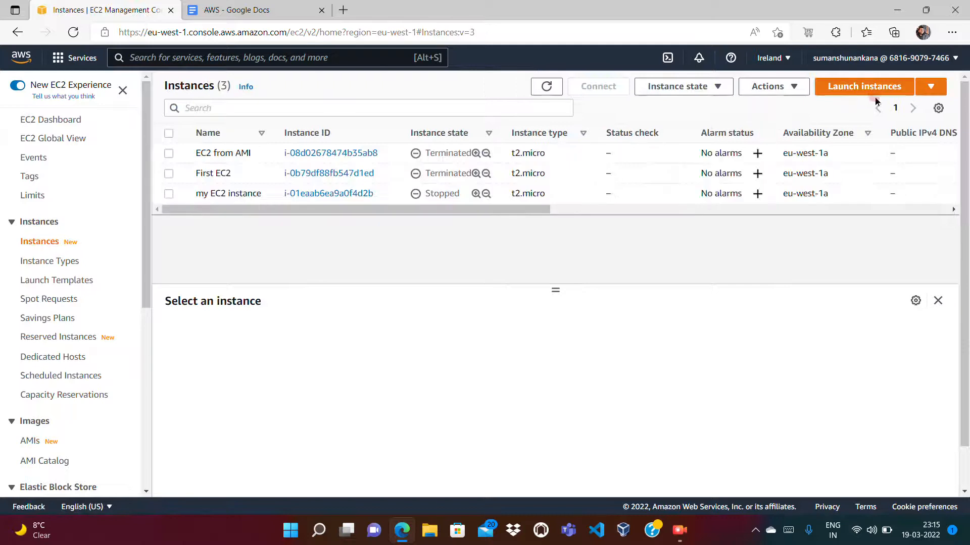
left_click(856, 94)
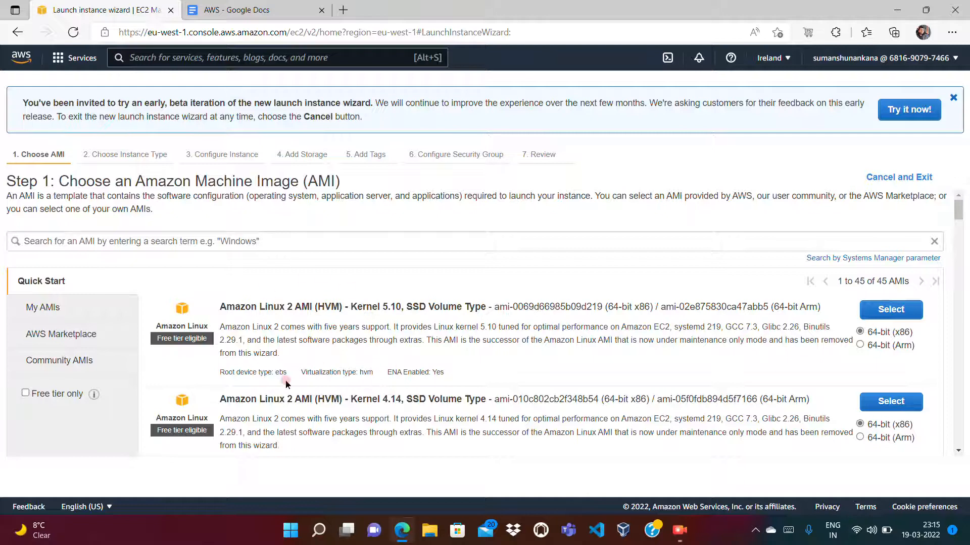
left_click(47, 309)
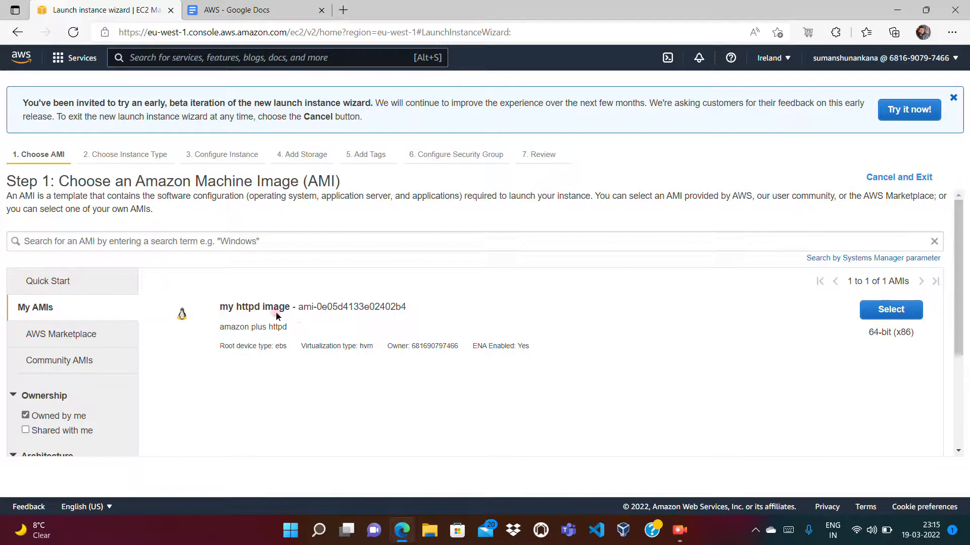
left_click(891, 310)
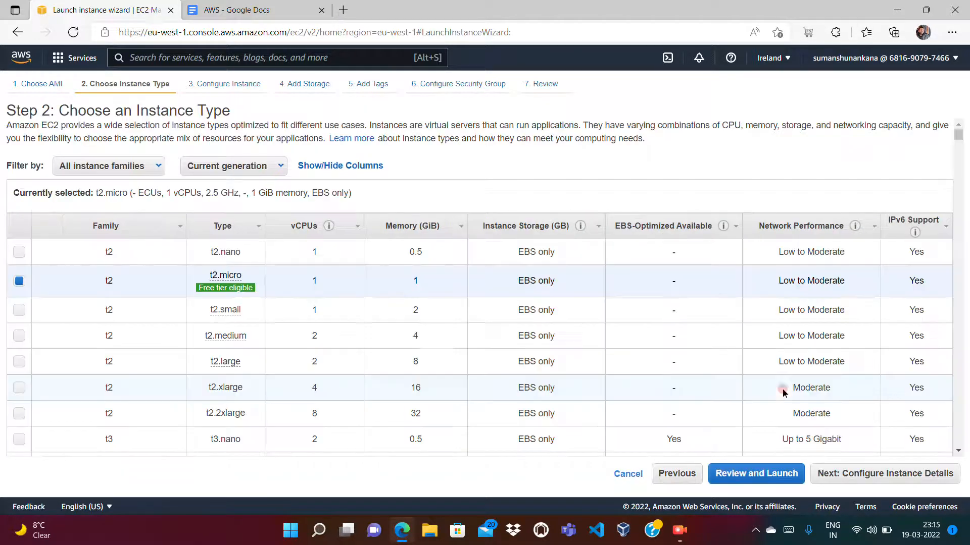
- Keep the t2.micro type with default instance details and storage, and proceed to the instance's tags
left_click(919, 475)
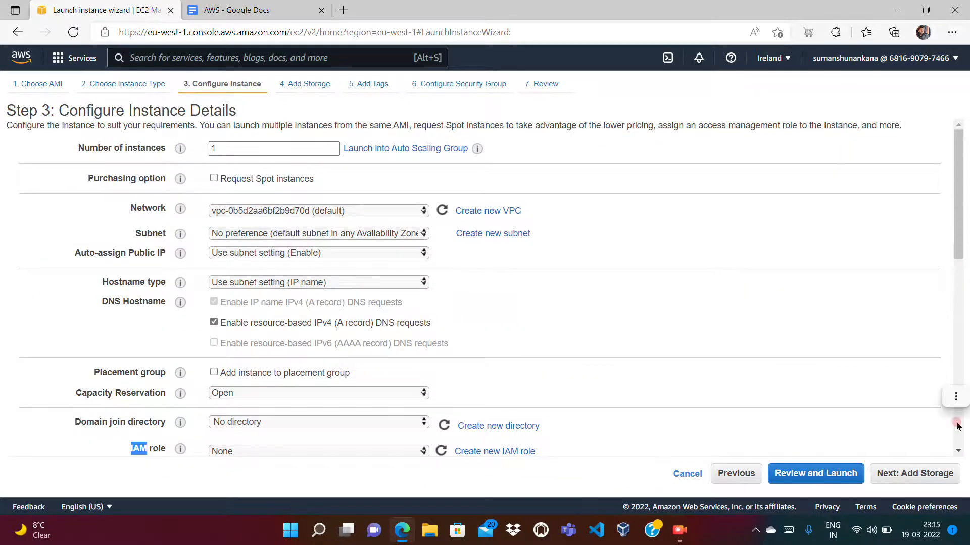
scroll(953, 421, "down", 10)
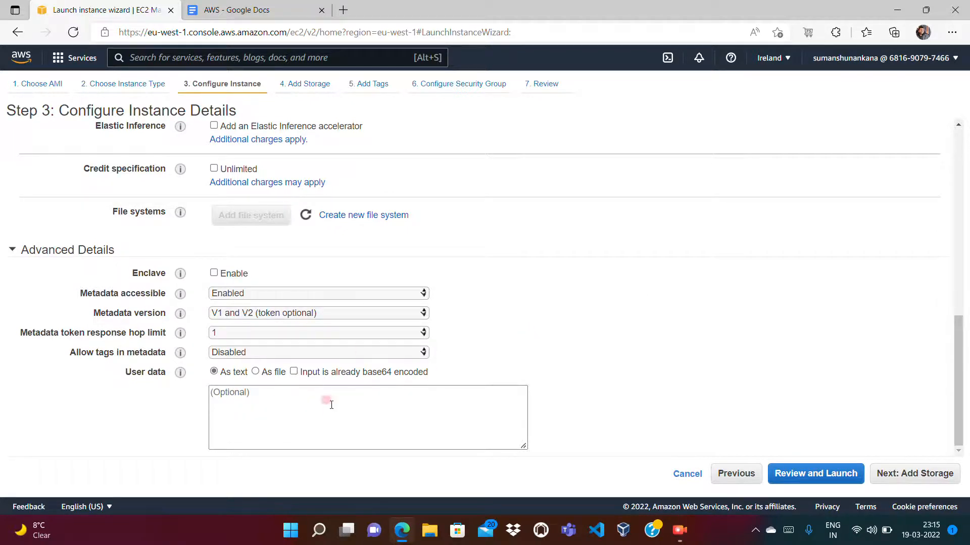
left_click(906, 473)
left_click(935, 479)
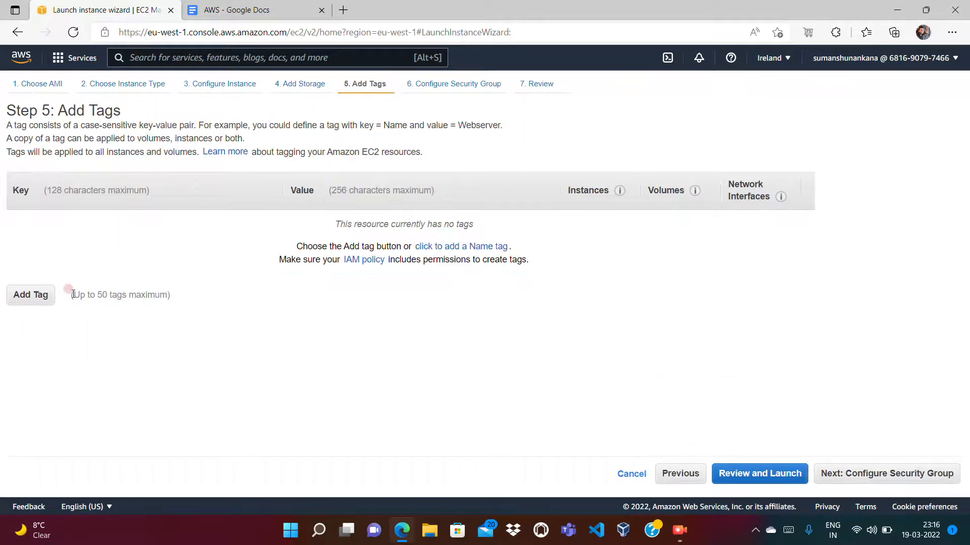
- Add a tag with the key Name and the value EC2 from my AMI
left_click(31, 294)
type("na")
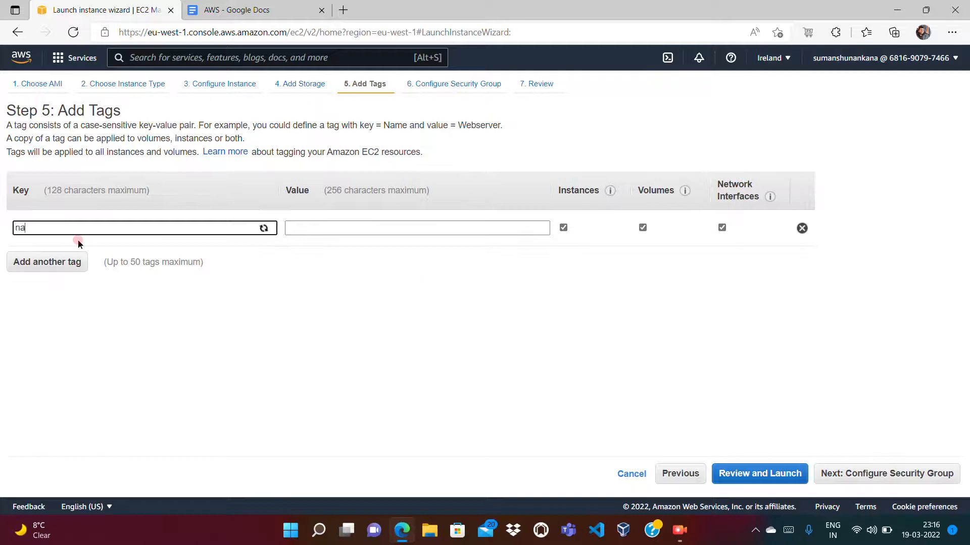
type("me")
key("Tab")
type("m")
key("BackSpace")
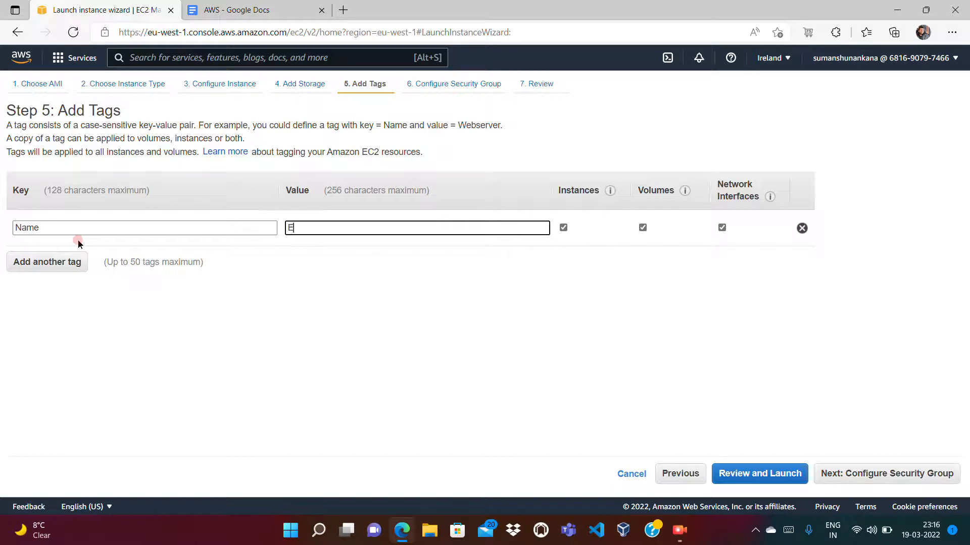
type("EC2 from my AMI")
- Add another instance tag with the key Owner and the owner's e-mail address as its value
left_click(50, 261)
type("Owner")
key("Tab")
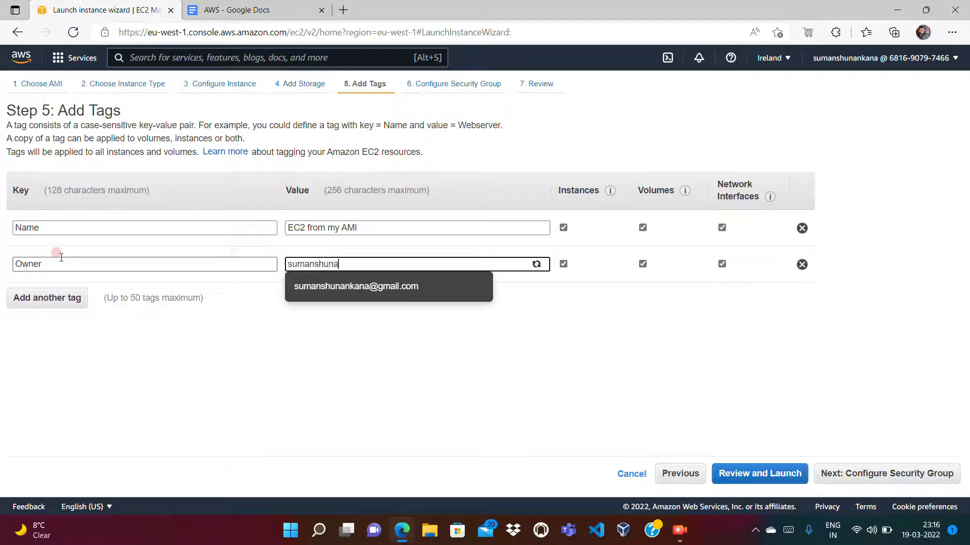
key("Tab")
- Assign the existing launch-wizard-1 security group to the instance and examine its inbound rules
left_click(895, 469)
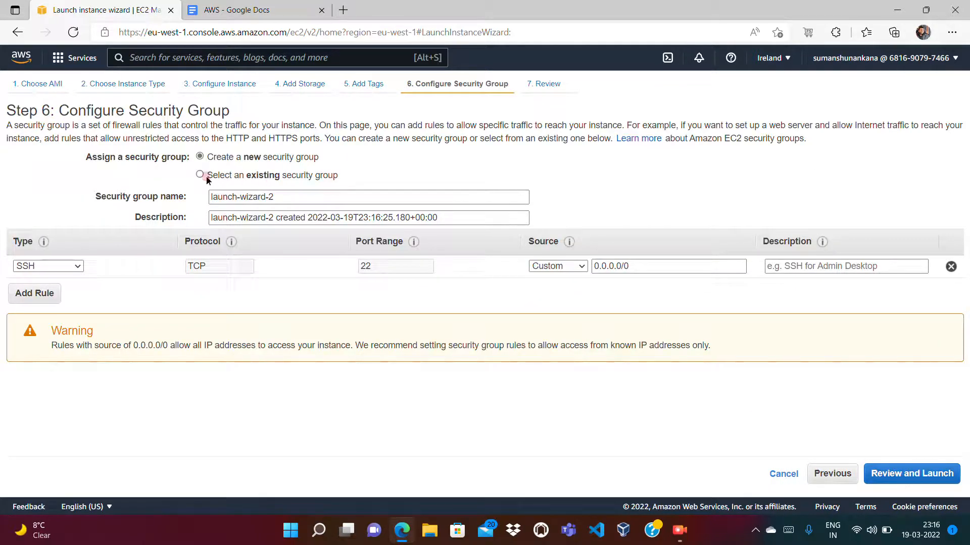
left_click(200, 175)
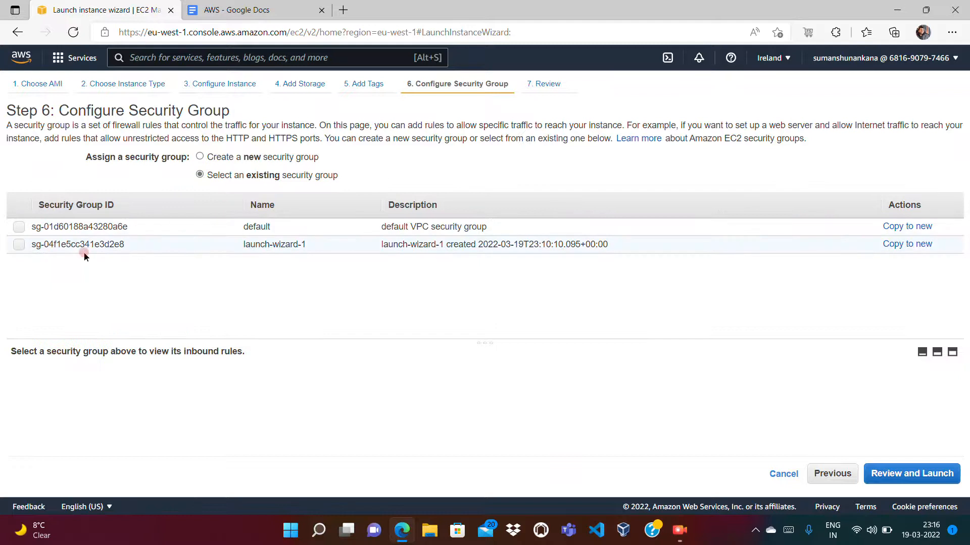
left_click(18, 245)
left_click(133, 265)
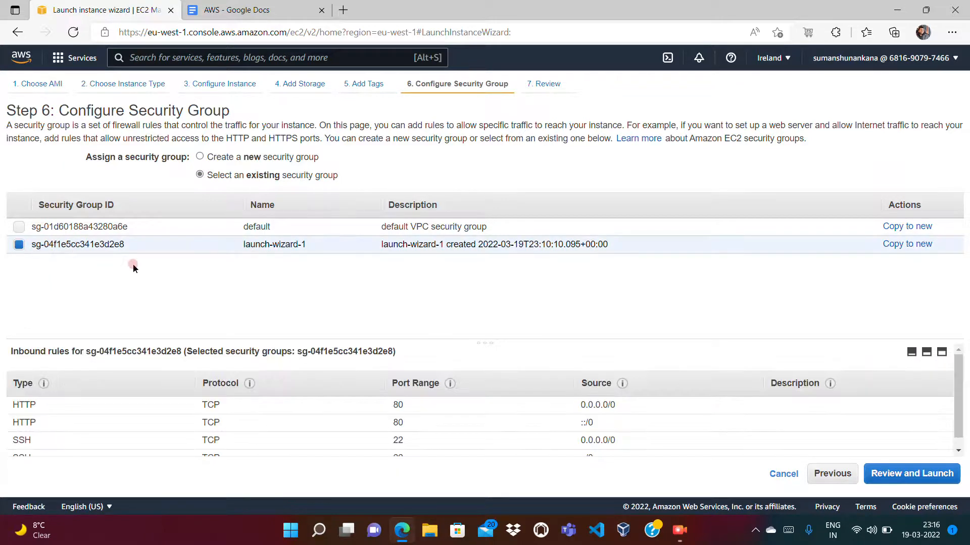
left_click(938, 472)
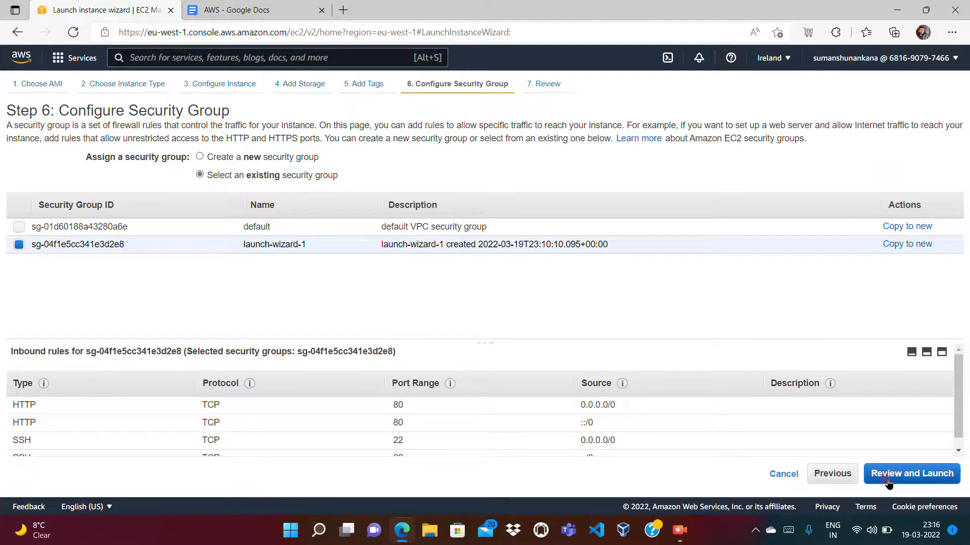
left_click(960, 446)
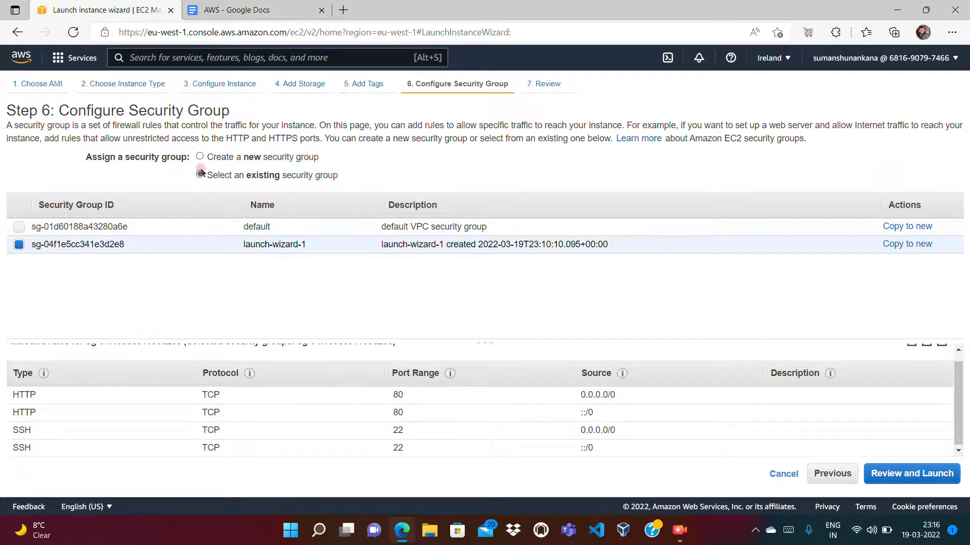
- Review the launch settings and launch the instance with the existing ami RSA key pair, acknowledging access to its private key file
left_click(891, 473)
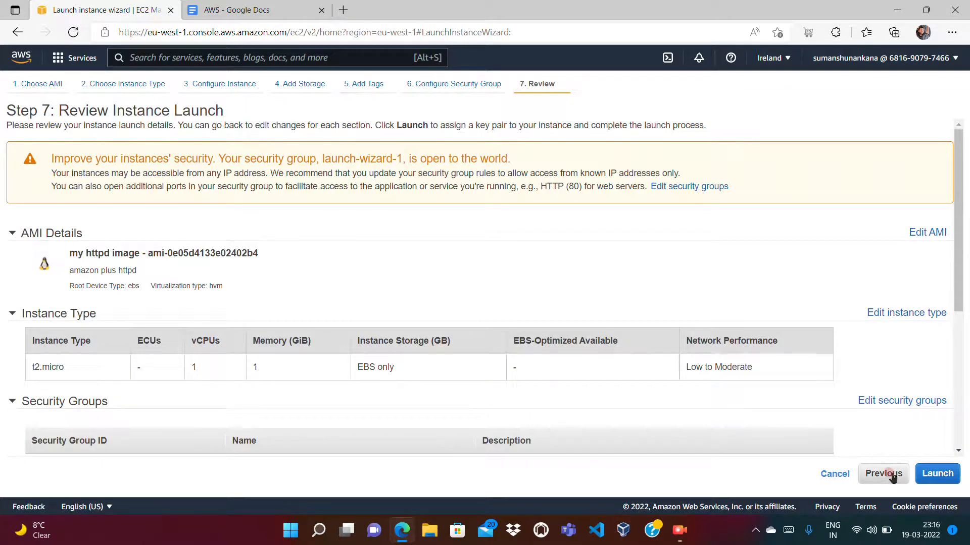
left_click(885, 475)
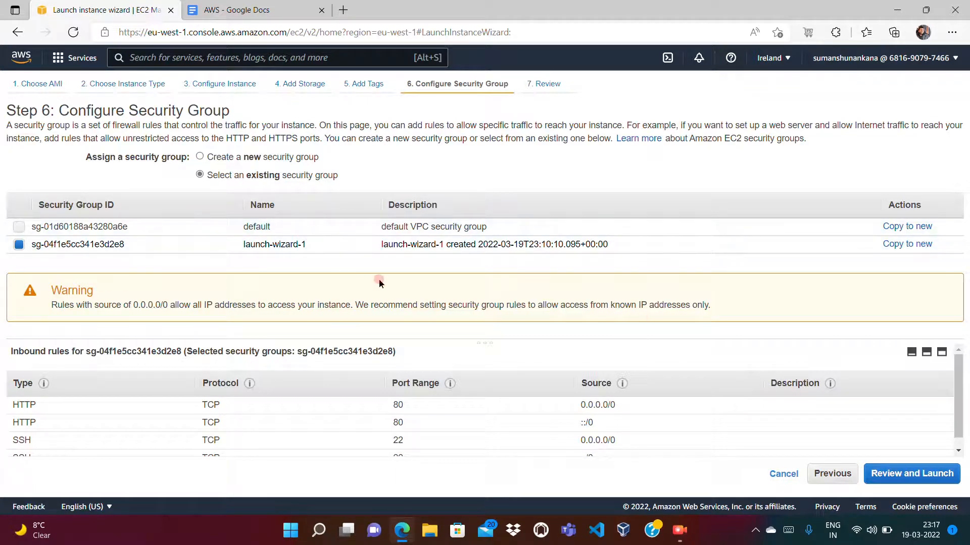
left_click(890, 475)
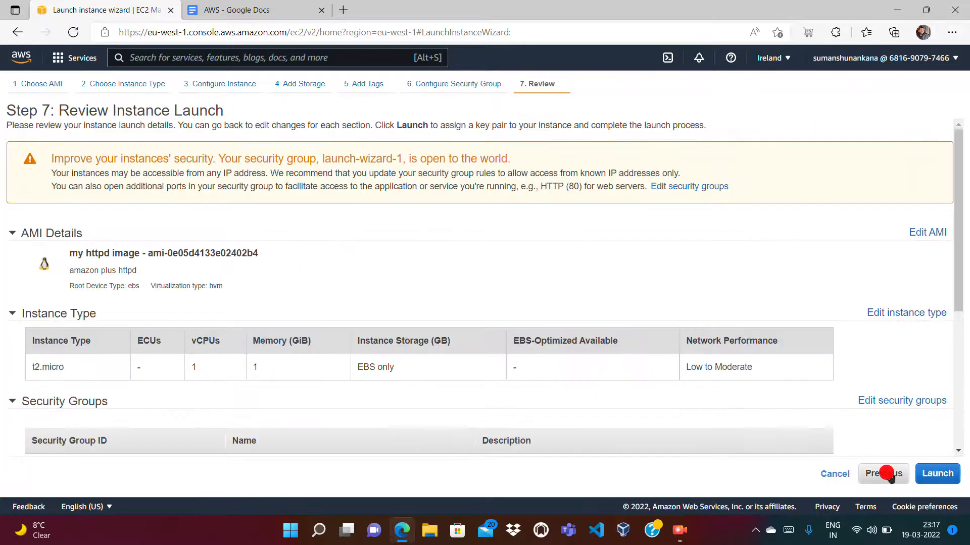
left_click(934, 474)
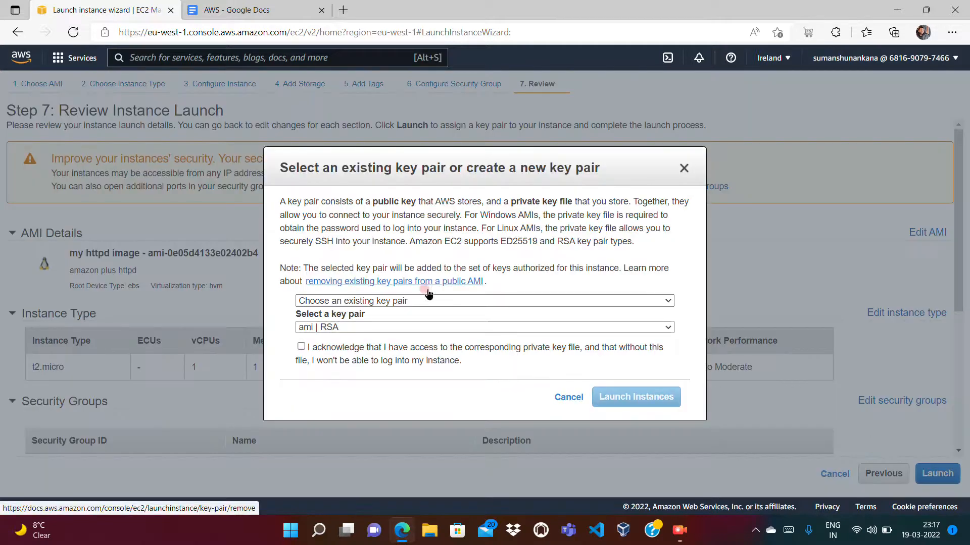
left_click(386, 300)
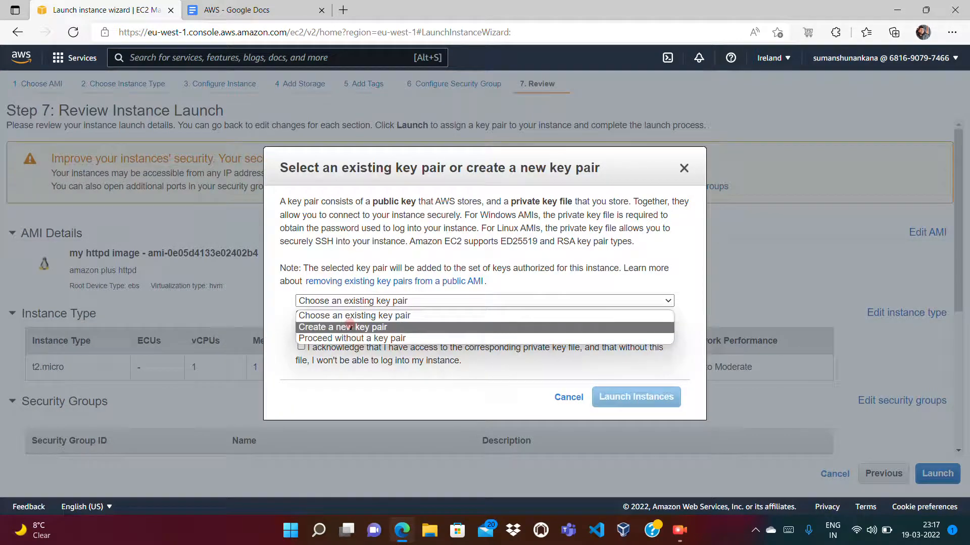
left_click(336, 316)
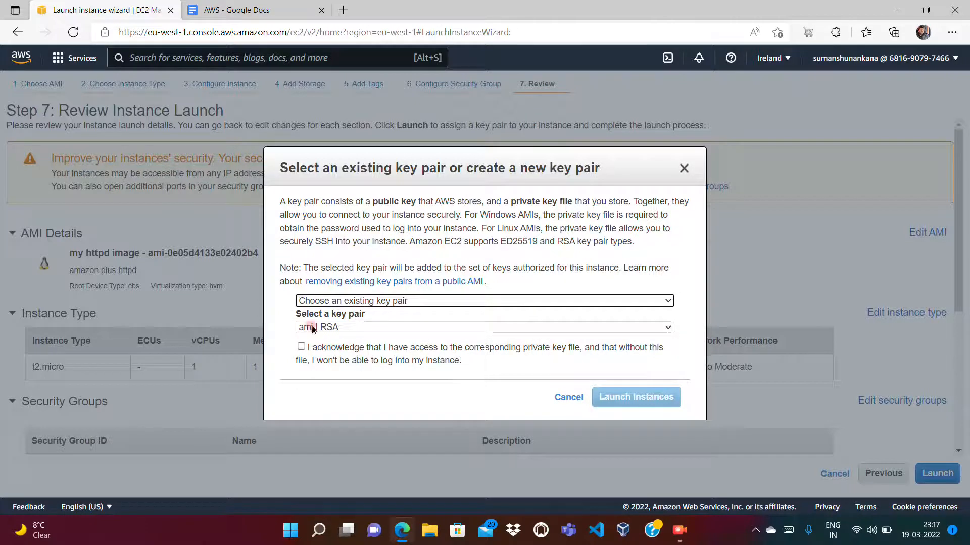
left_click(300, 347)
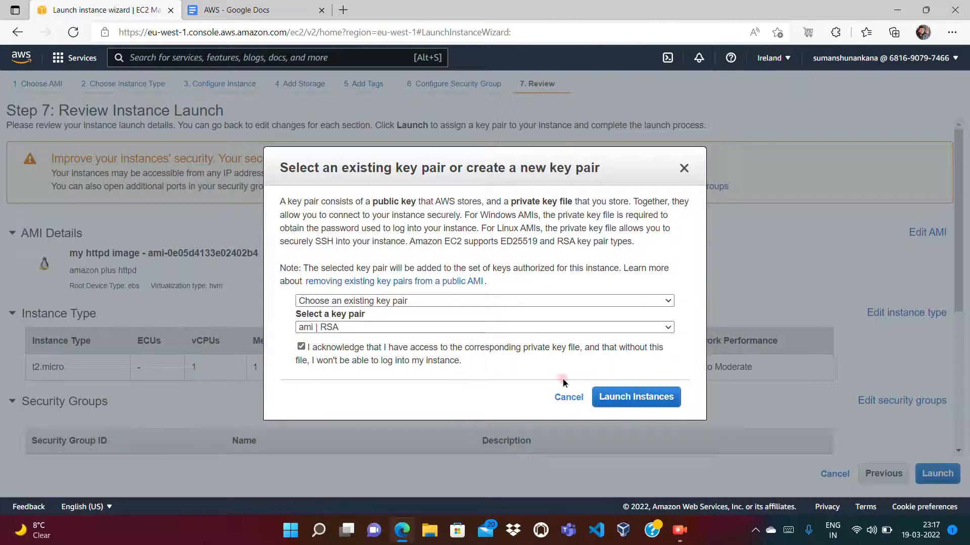
left_click(656, 402)
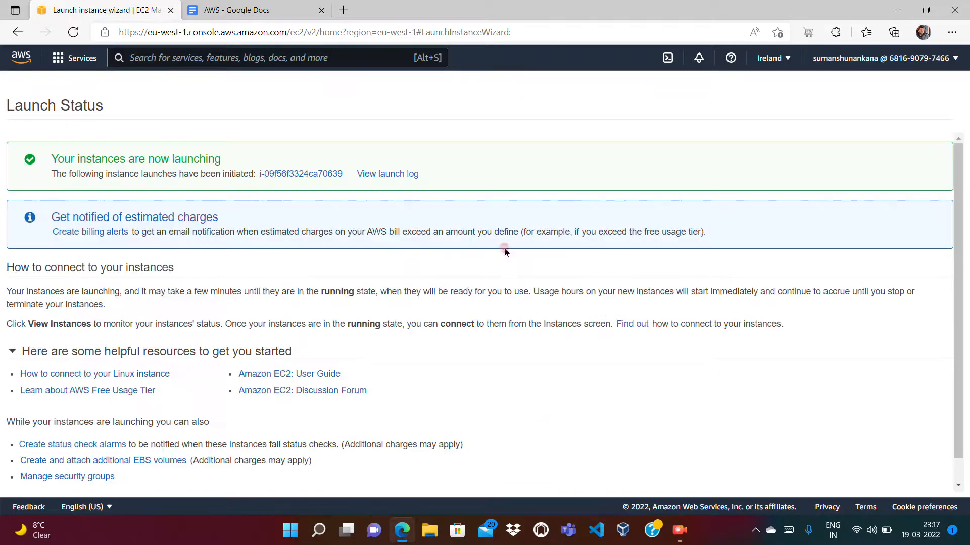
- Show all EC2 instances without the instance ID filter and widen the Name column
left_click(314, 172)
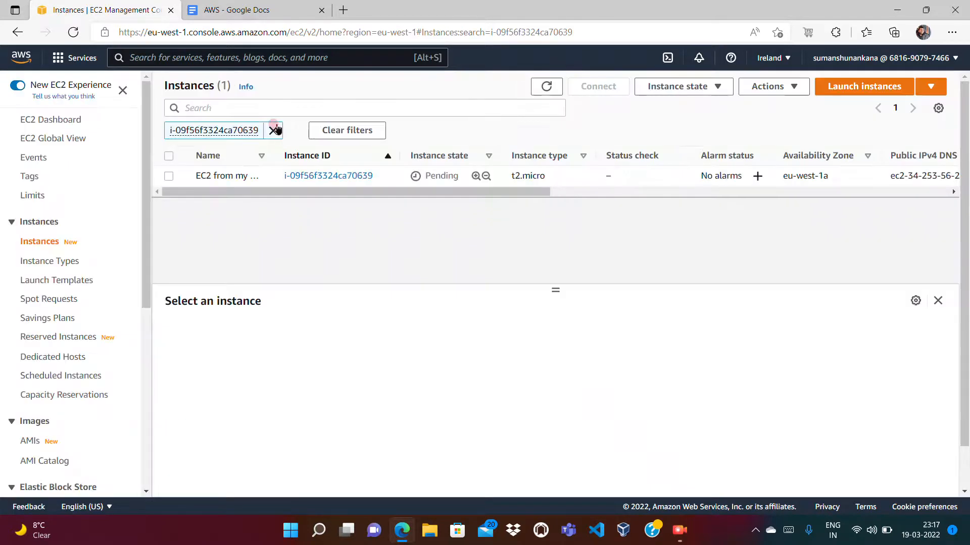
left_click(273, 129)
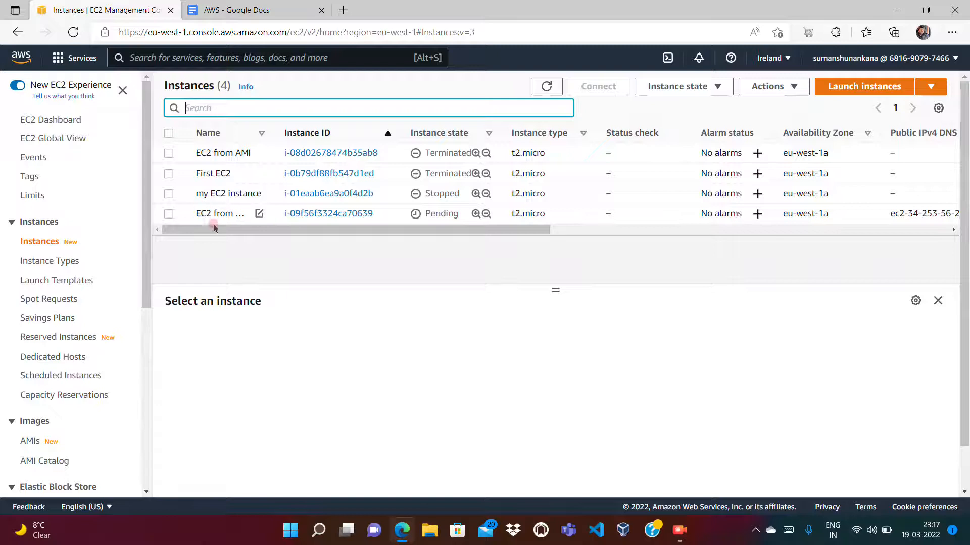
left_click_drag(275, 133, 343, 132)
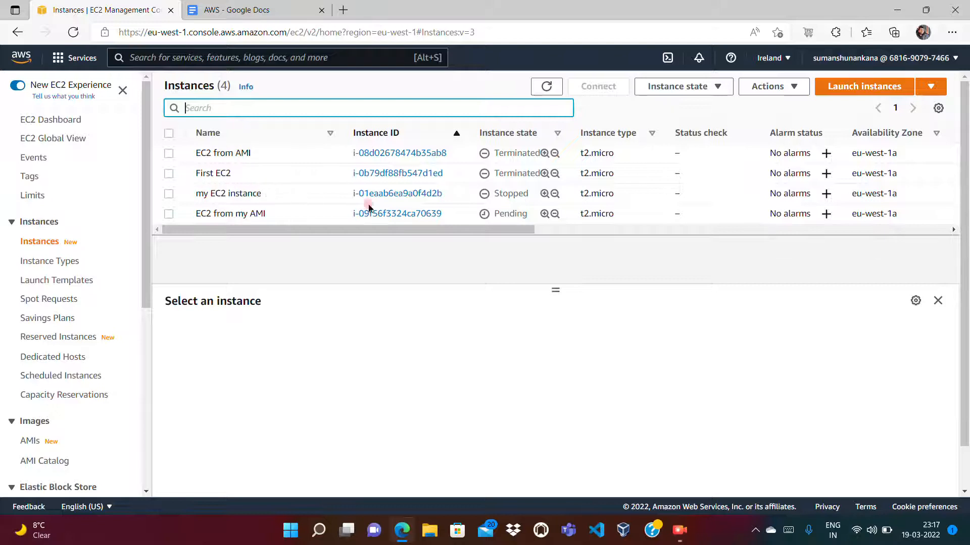
- Check the state of my EC2 instance, view the AMIs page, and return to the instances list
double_click(510, 193)
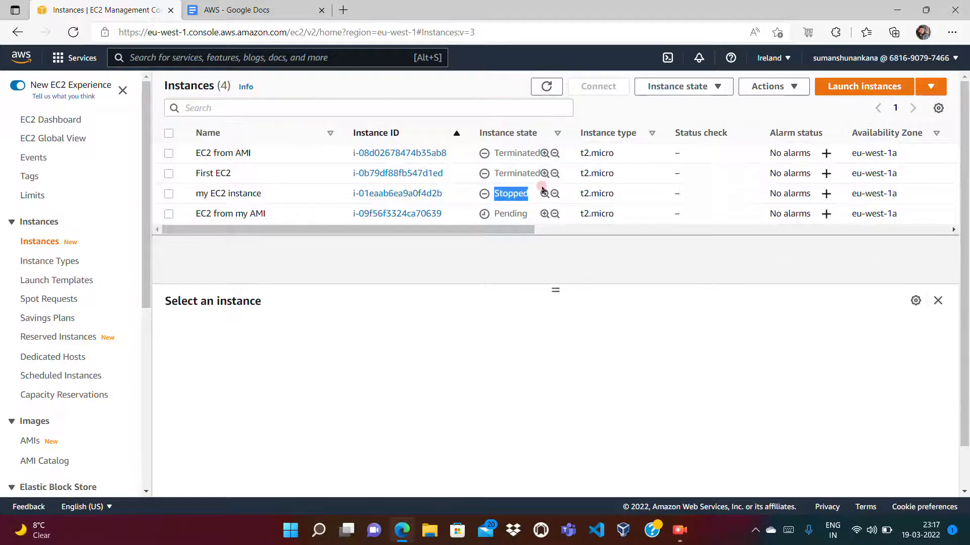
left_click(31, 443)
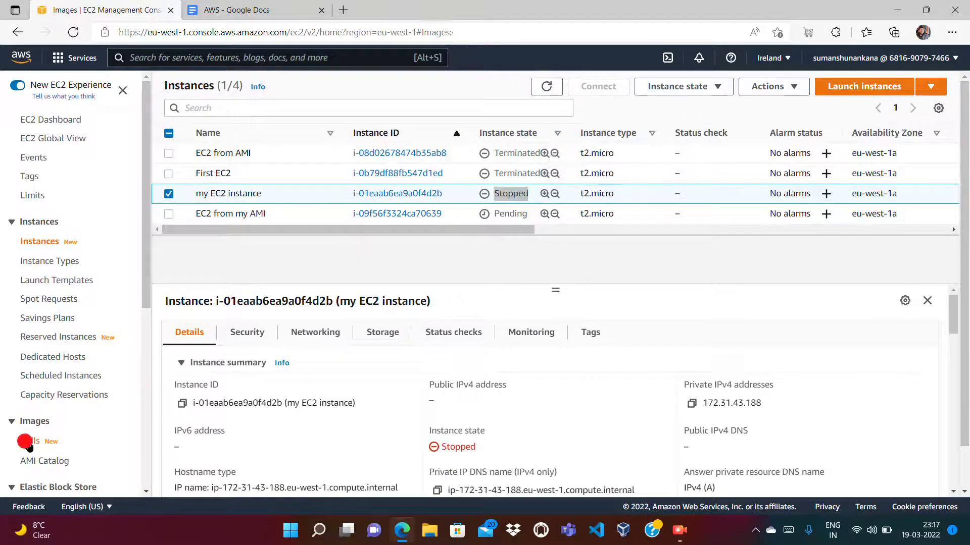
left_click(37, 245)
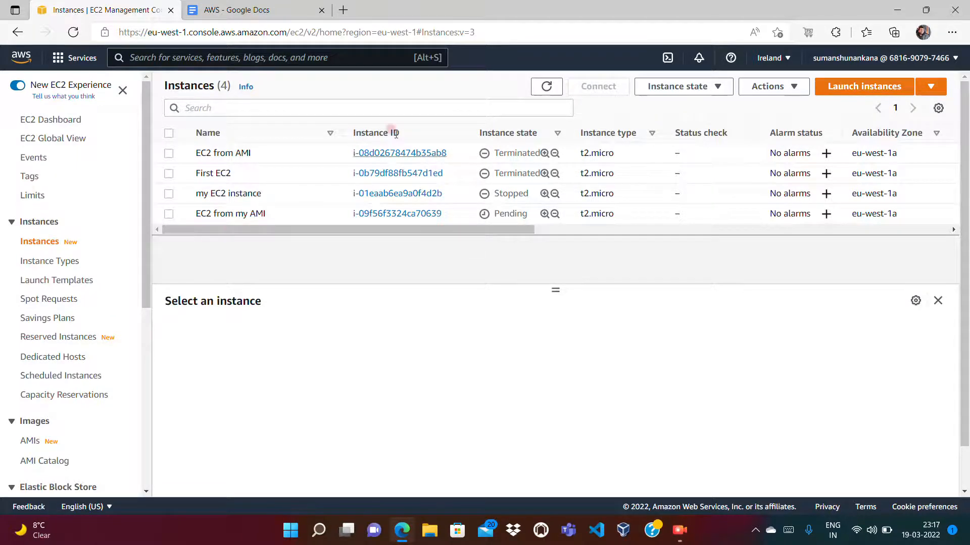
- Refresh the instances list repeatedly to check the state of the EC2 from my AMI instance
left_click(555, 89)
left_click(555, 89)
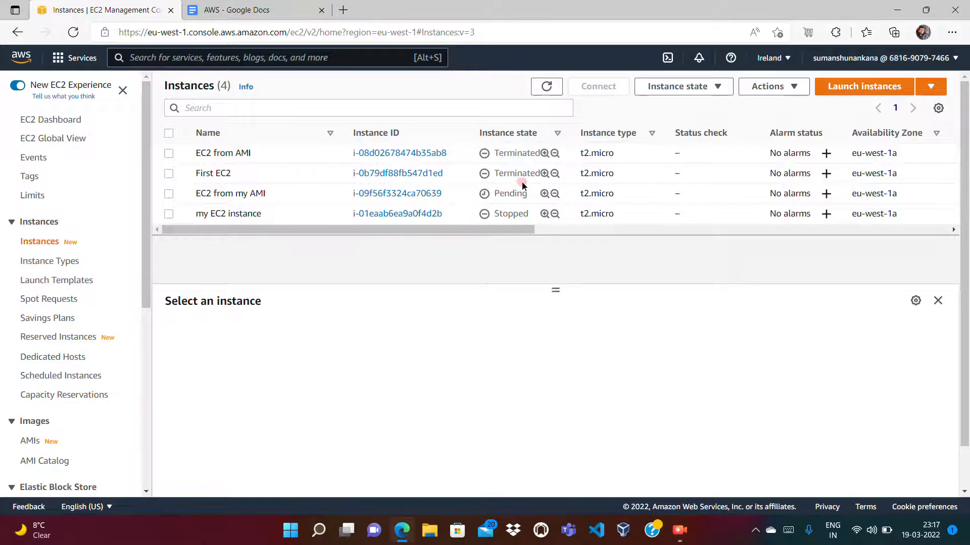
left_click(546, 86)
left_click(546, 86)
left_click(546, 86)
left_click(546, 86)
left_click(546, 86)
- Examine the tags and details of the EC2 from my AMI instance
left_click(168, 195)
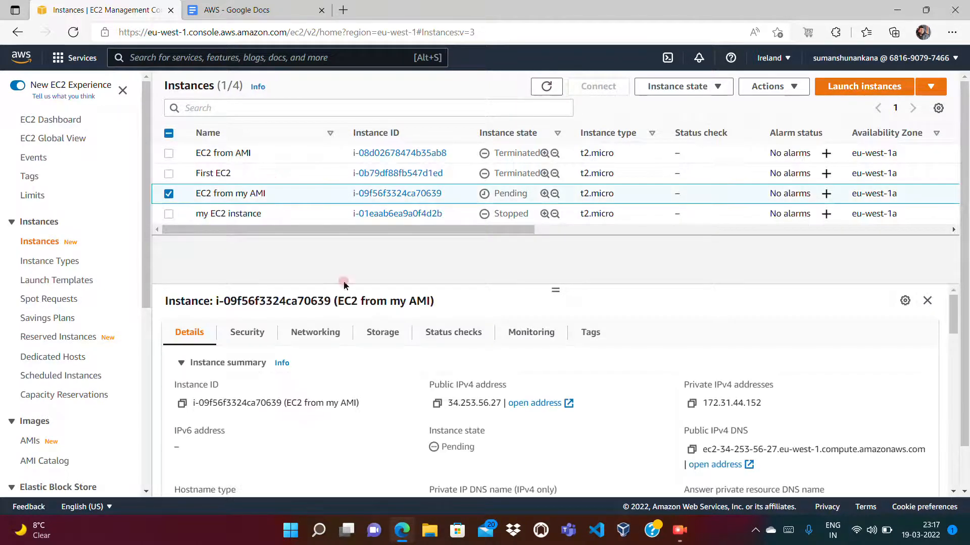
left_click(582, 336)
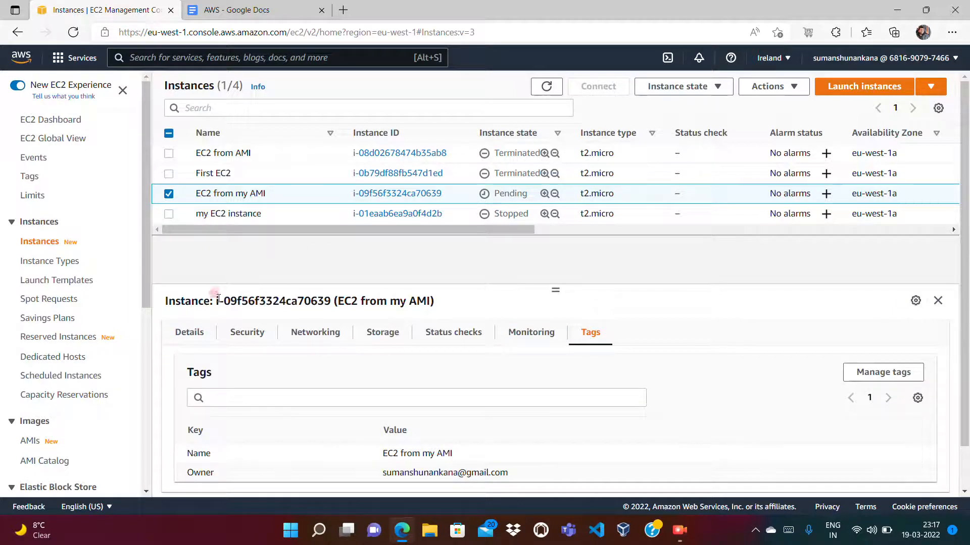
left_click(190, 329)
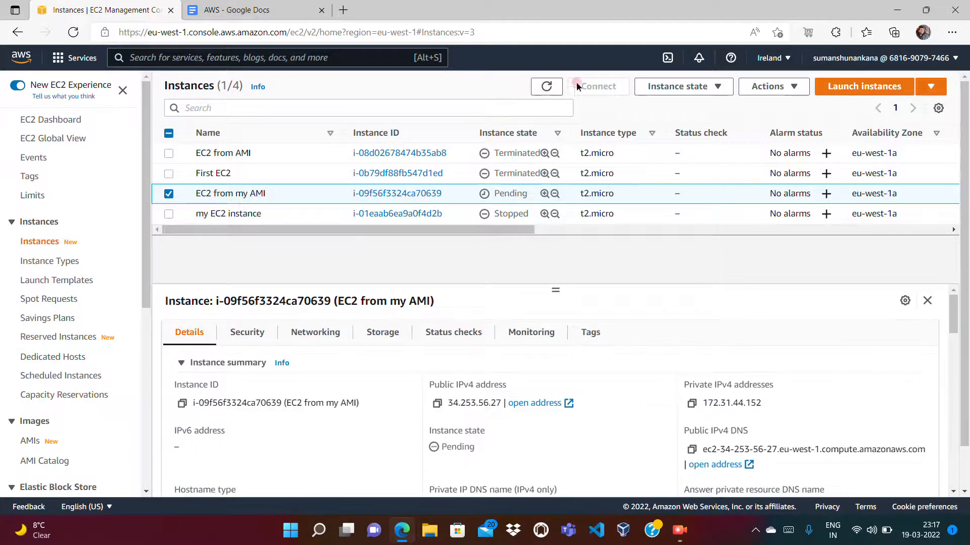
- Keep refreshing the instances list until EC2 from my AMI is running
left_click(546, 86)
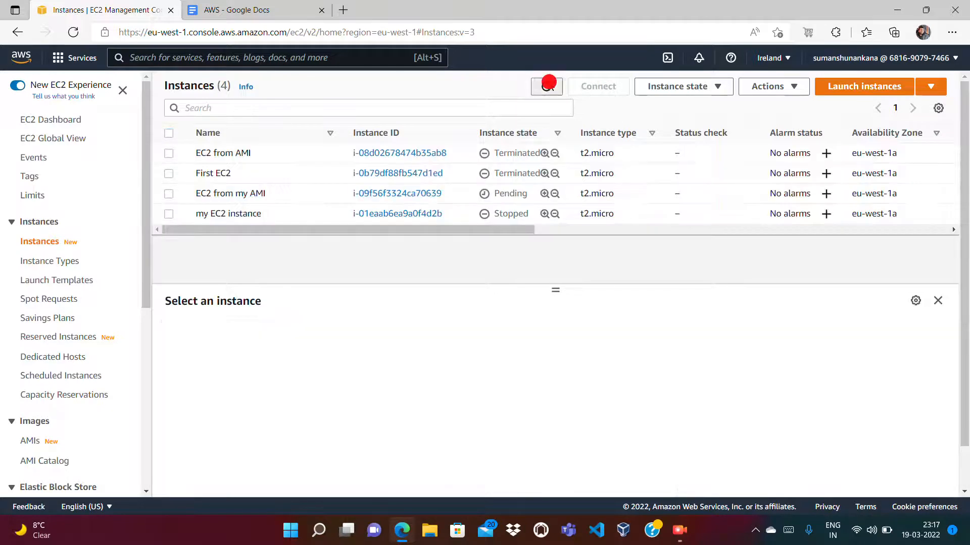
left_click(548, 86)
left_click(549, 86)
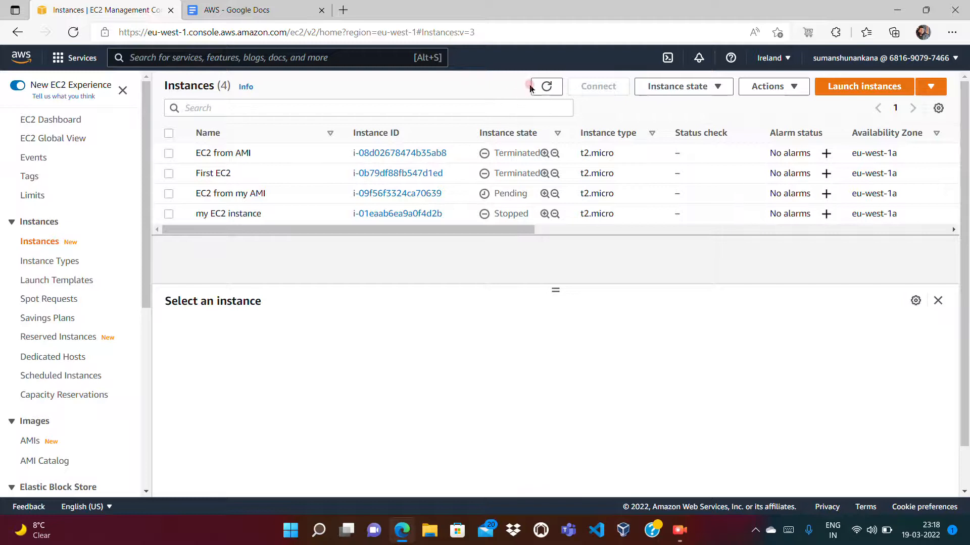
left_click(547, 86)
- Test the web server of EC2 from my AMI by opening its public IPv4 address in a new browser tab, and close that tab
left_click(169, 194)
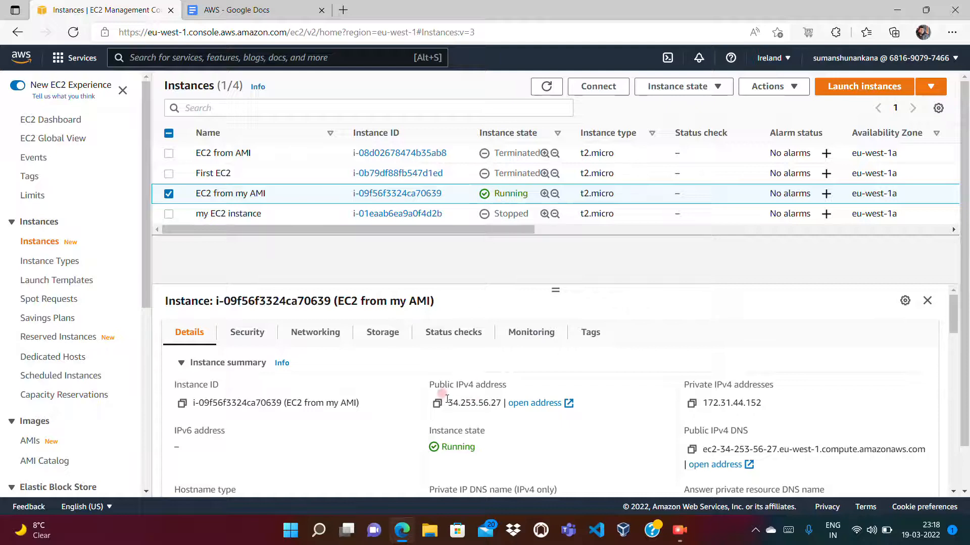
left_click_drag(447, 401, 503, 402)
key("ctrl+c")
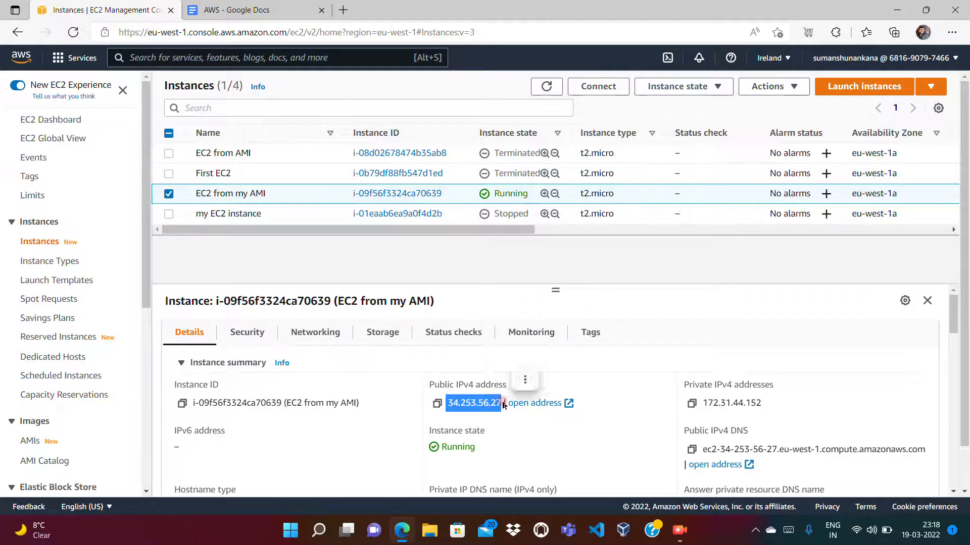
left_click(343, 10)
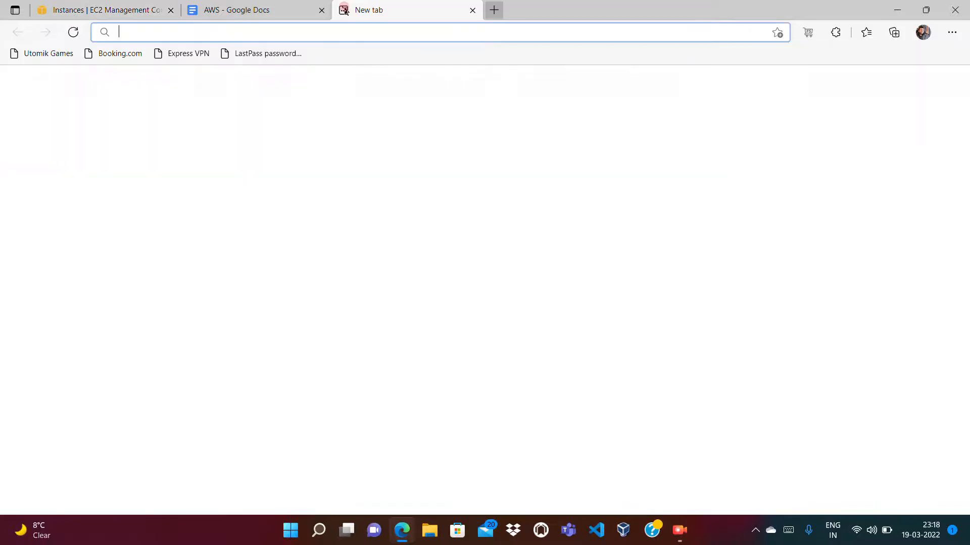
key("ctrl+v")
key("Return")
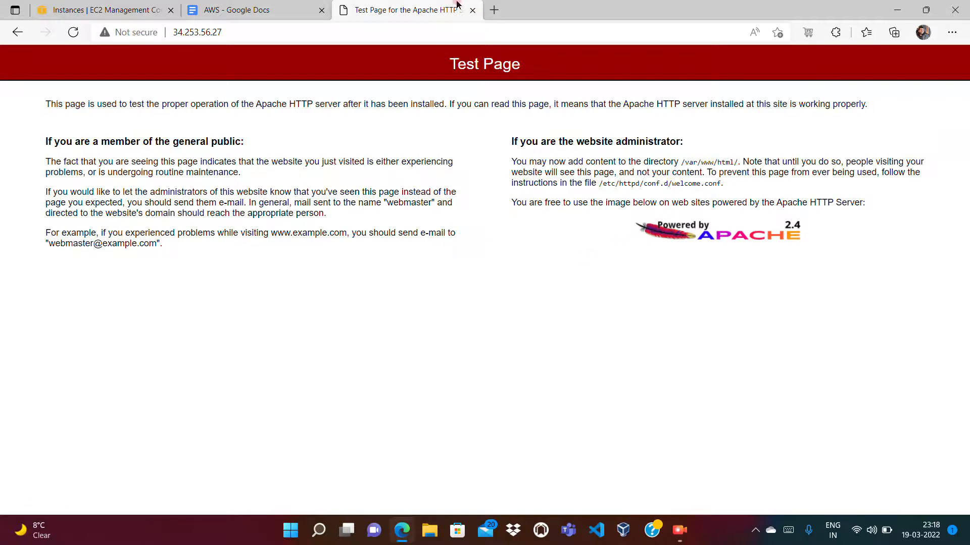
left_click(472, 10)
left_click(369, 255)
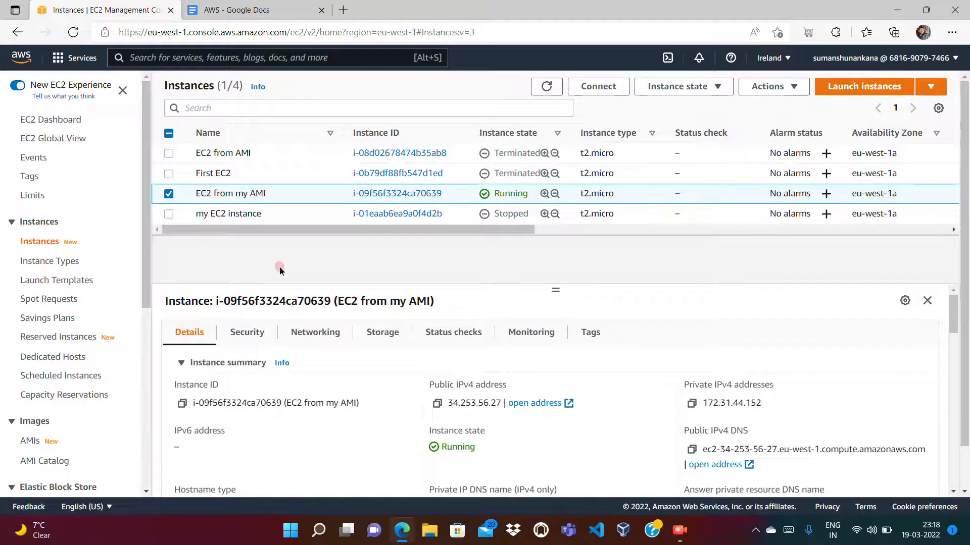
- Terminate both the EC2 from my AMI instance and the my EC2 instance
left_click(169, 214)
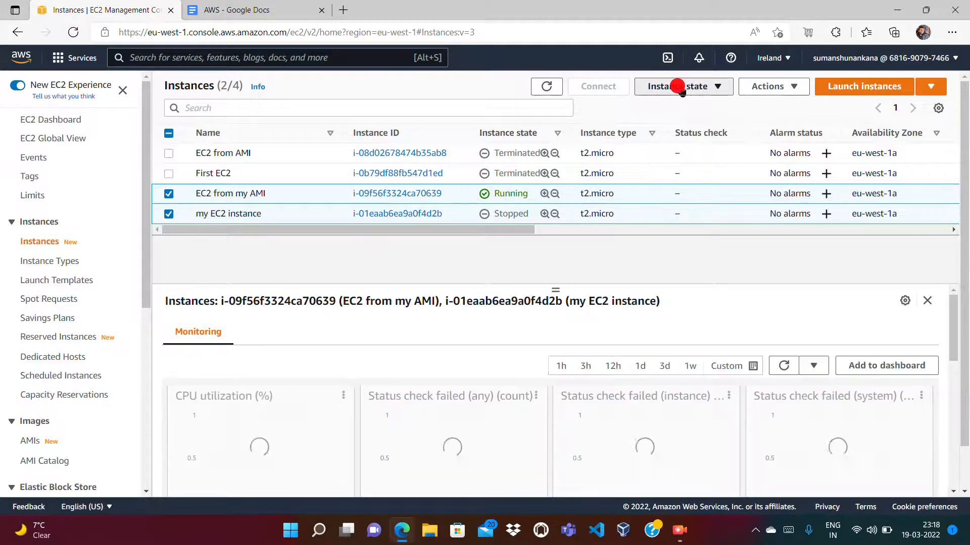
left_click(677, 88)
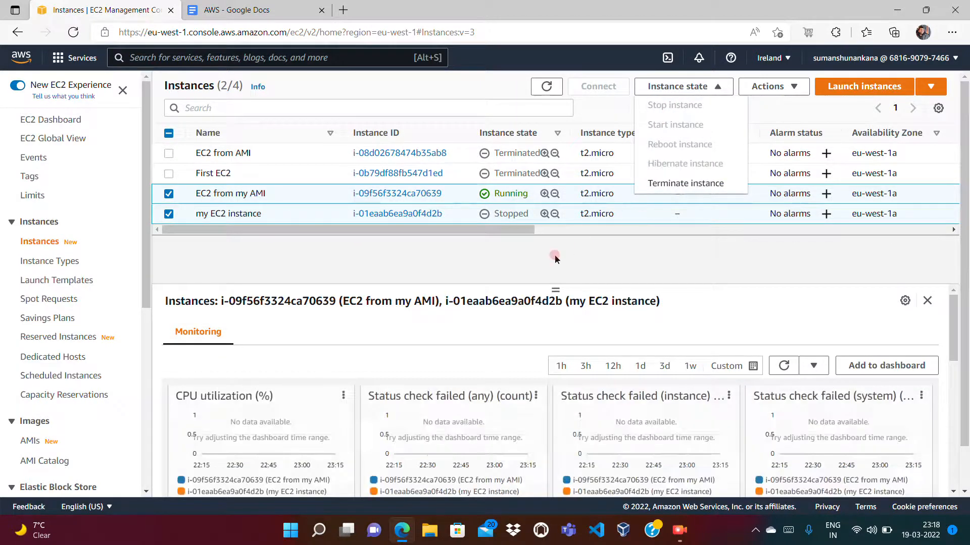
left_click(673, 184)
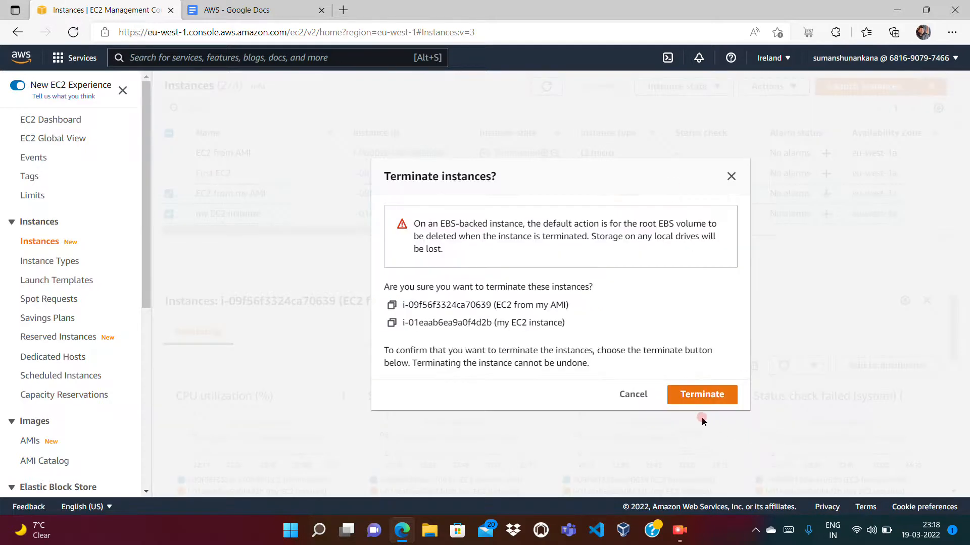
left_click(684, 393)
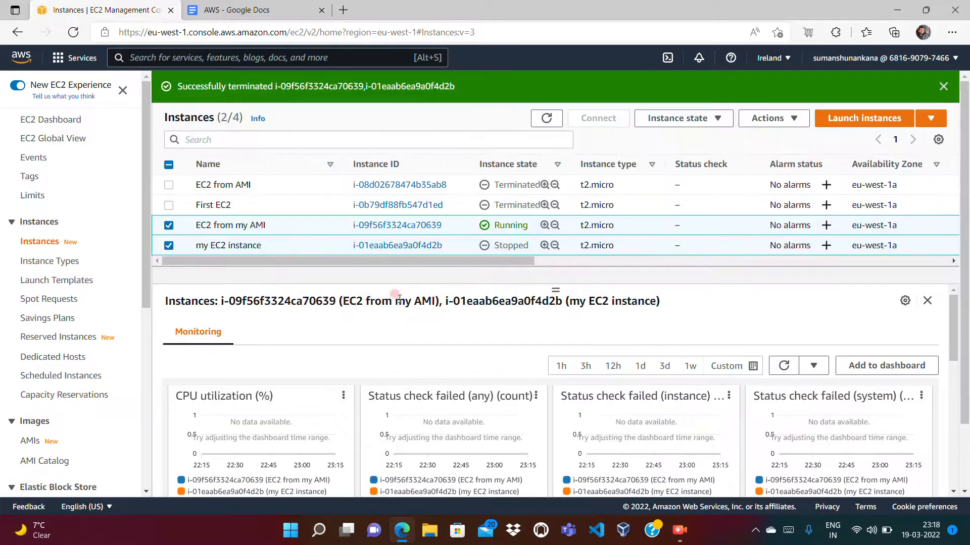
- Deregister the my httpd image AMI from the list of owned Amazon Machine Images
scroll(144, 346, "down", 6)
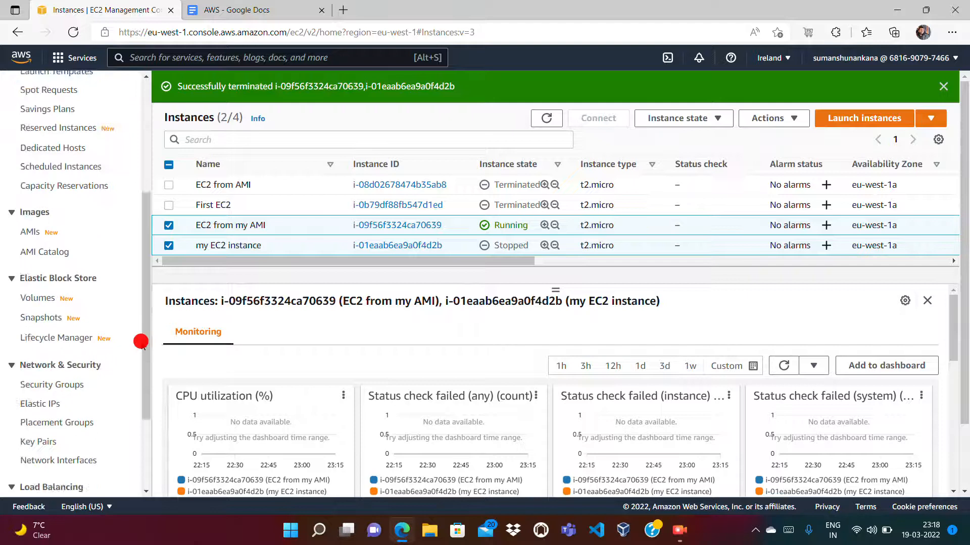
left_click(25, 107)
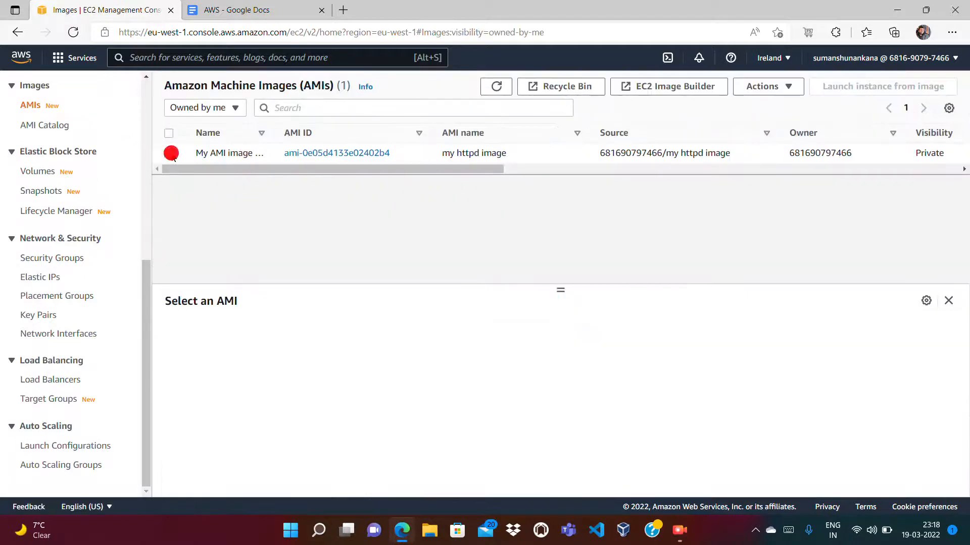
left_click(170, 153)
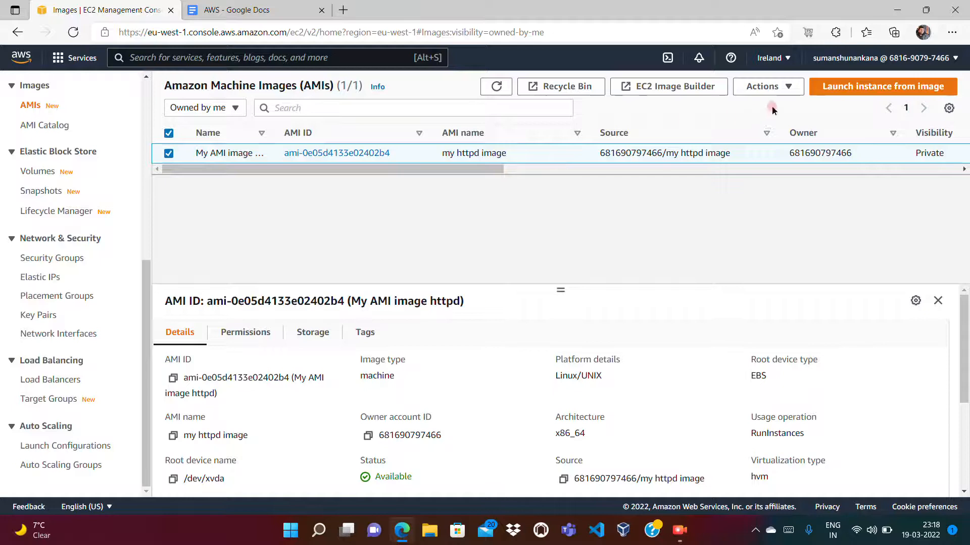
left_click(768, 91)
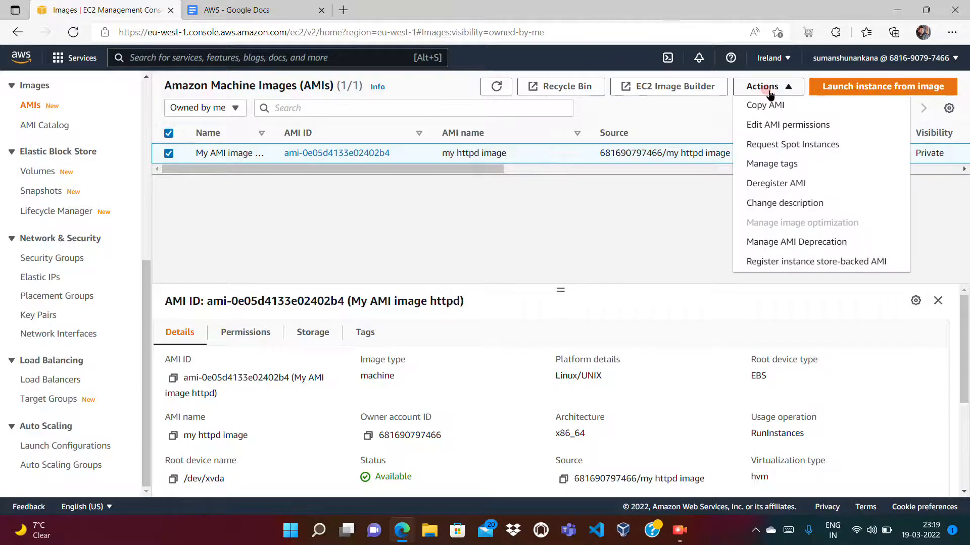
left_click(782, 184)
left_click(690, 354)
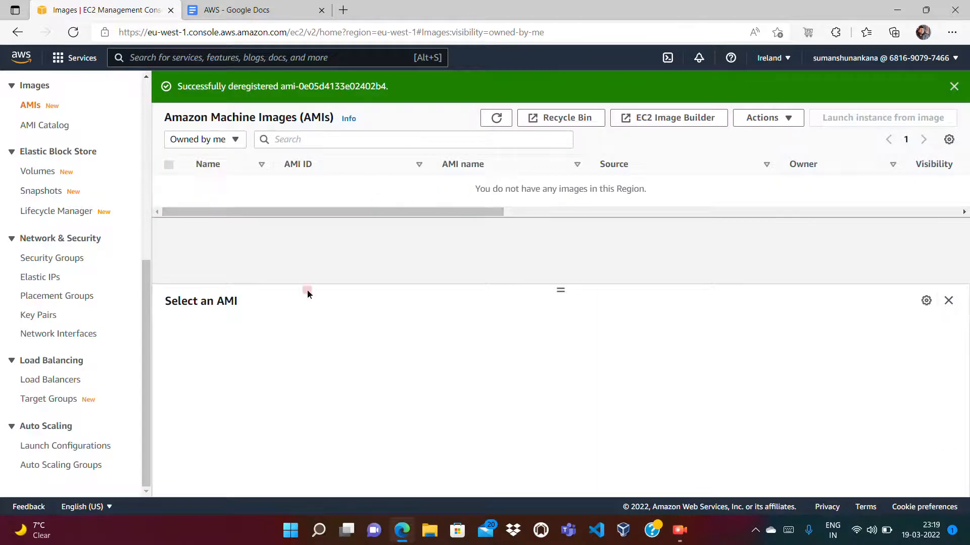
- Try to delete the launch-wizard-1 security group, leaving the default group unselected, and dismiss the deletion dialog
left_click(53, 259)
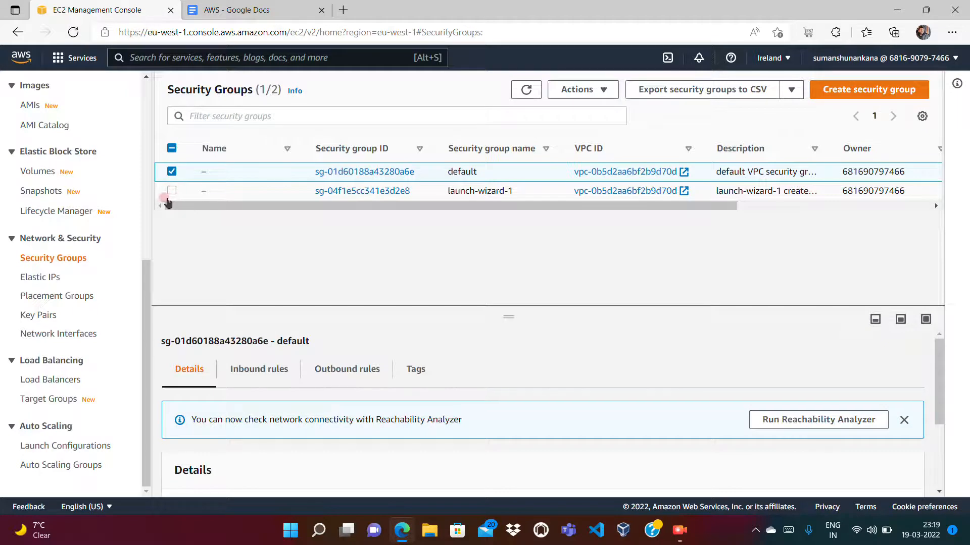
left_click(172, 190)
left_click(171, 172)
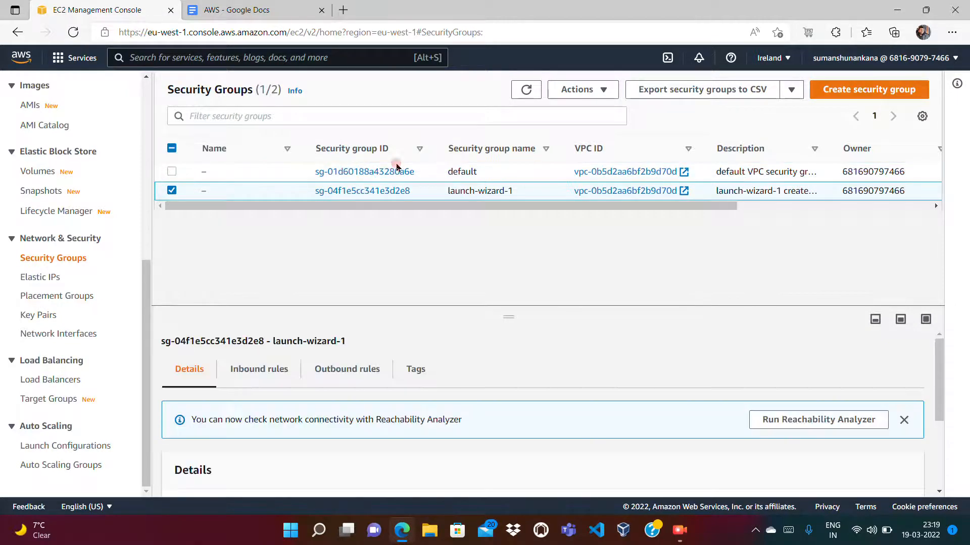
left_click(576, 84)
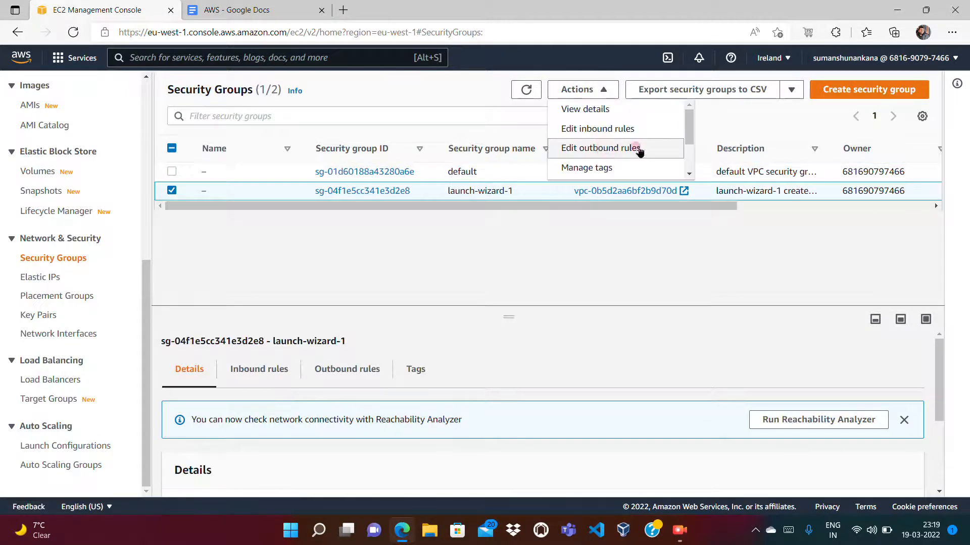
left_click_drag(688, 123, 689, 152)
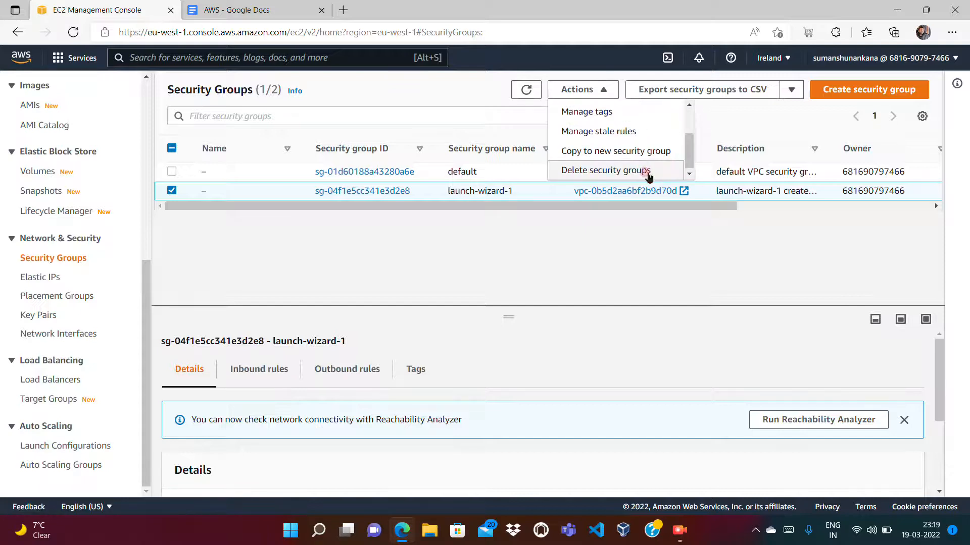
left_click(649, 175)
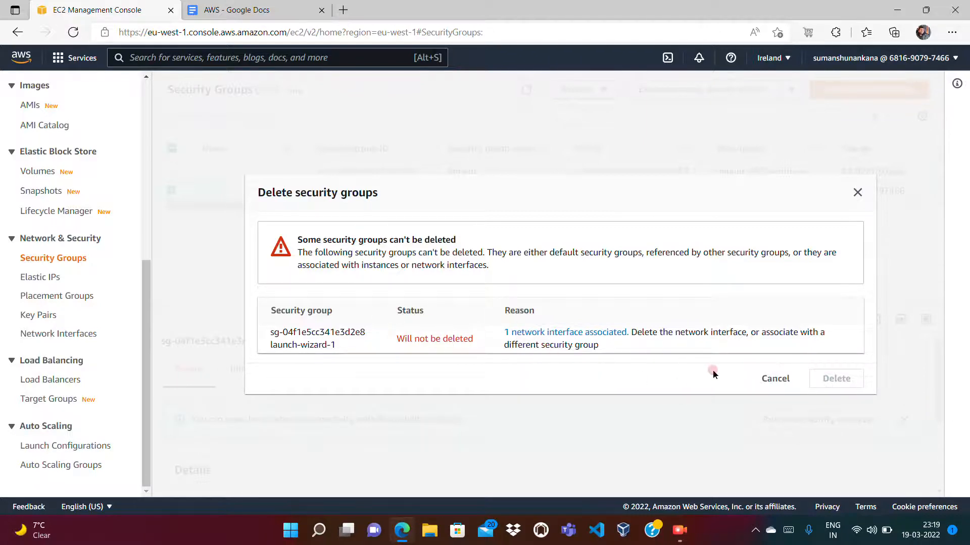
left_click(776, 383)
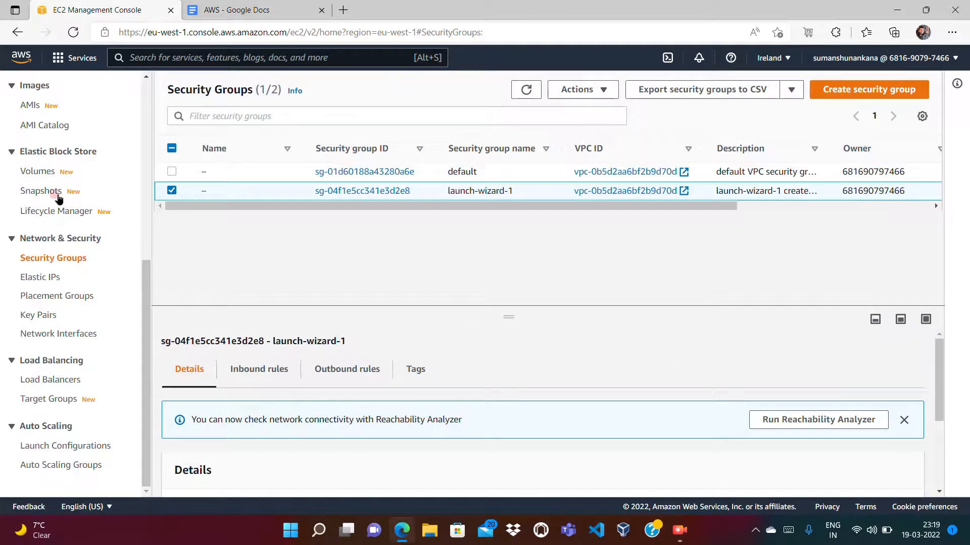
- Return to the instances list and refresh it to check the state of every instance
scroll(149, 191, "up", 5)
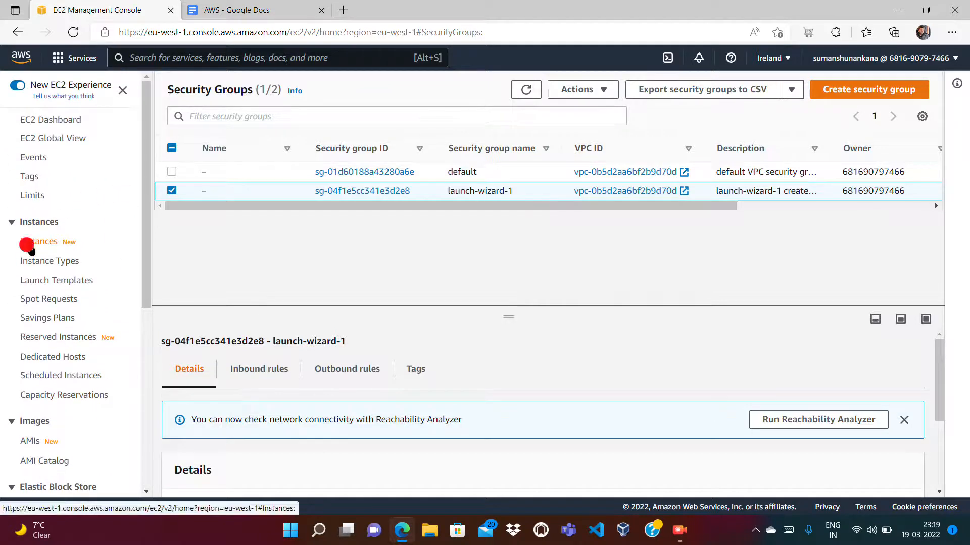
left_click(29, 242)
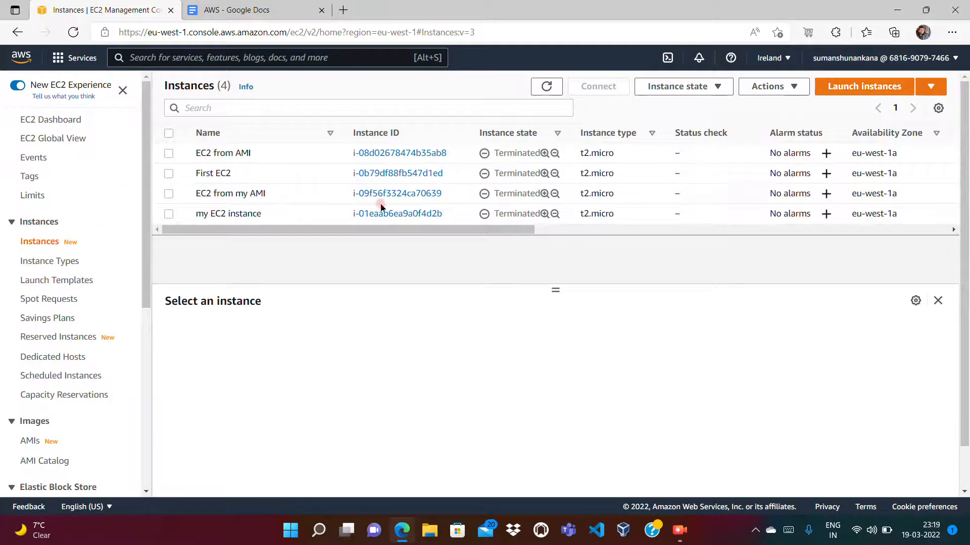
left_click(540, 87)
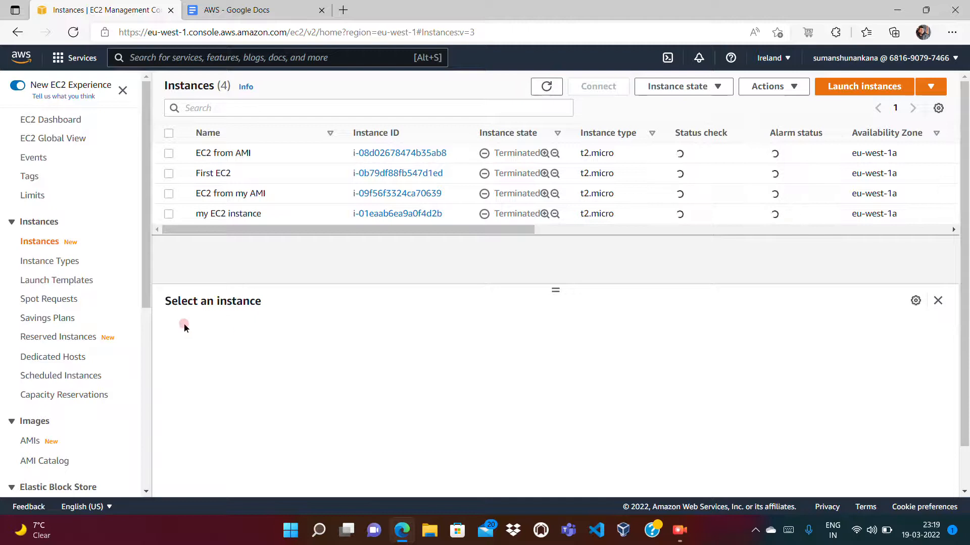
- Retry deleting the launch-wizard-1 security group from the list of security groups
left_click(143, 384)
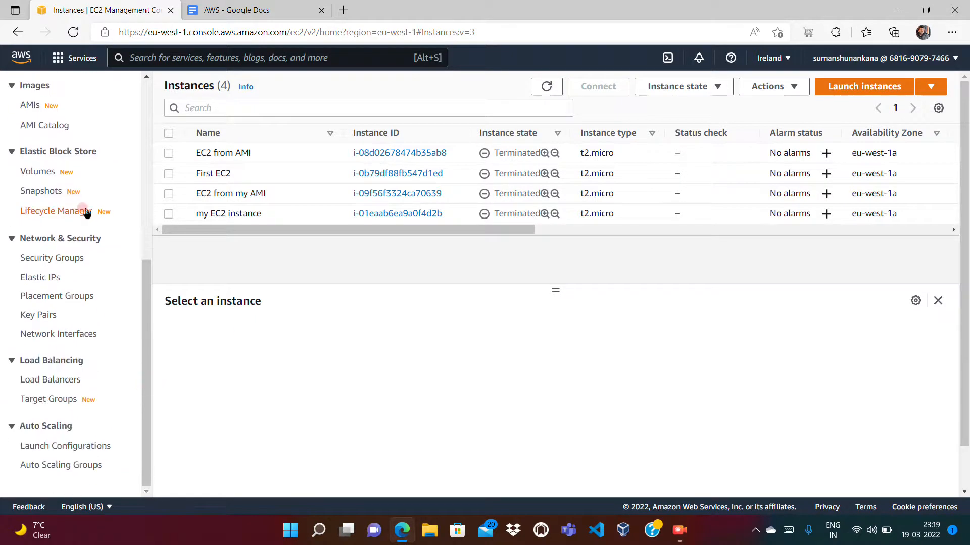
left_click(43, 263)
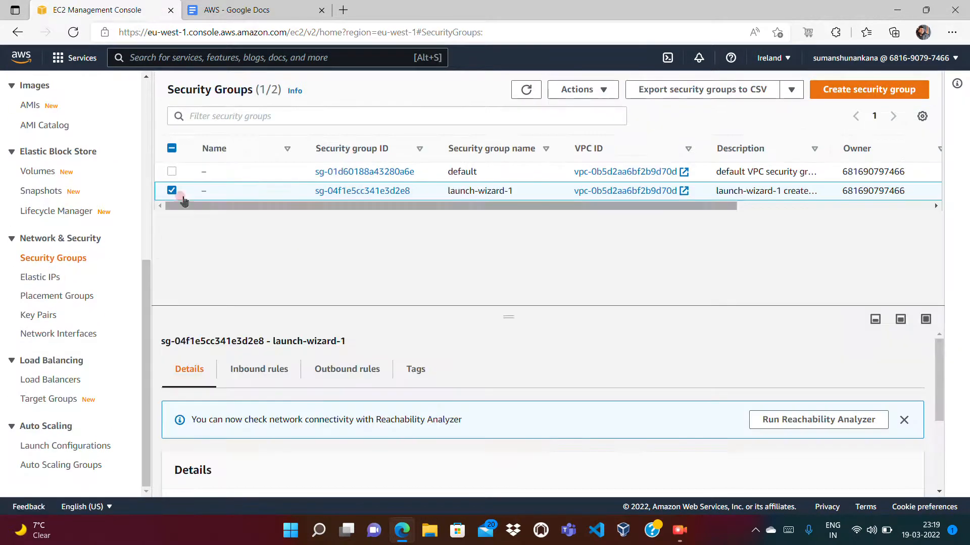
left_click(595, 96)
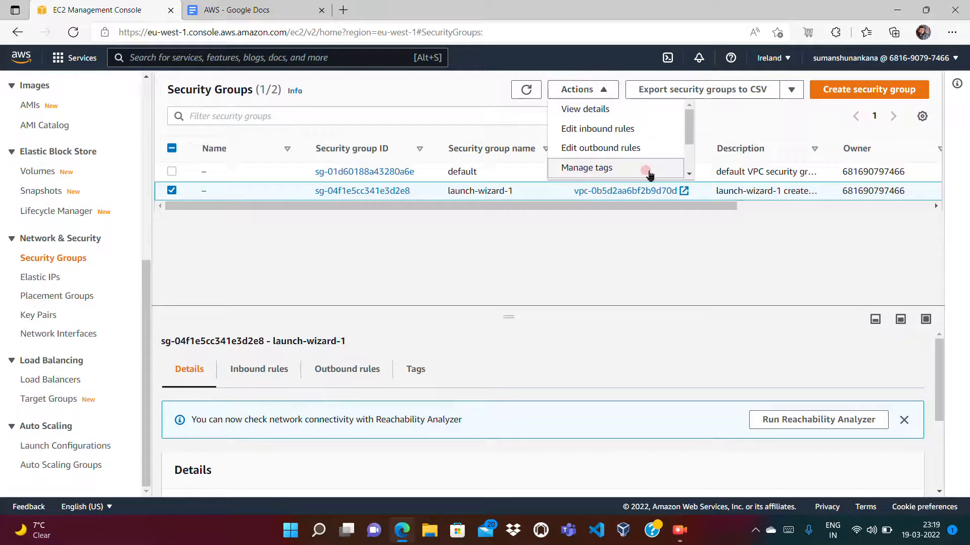
left_click(690, 164)
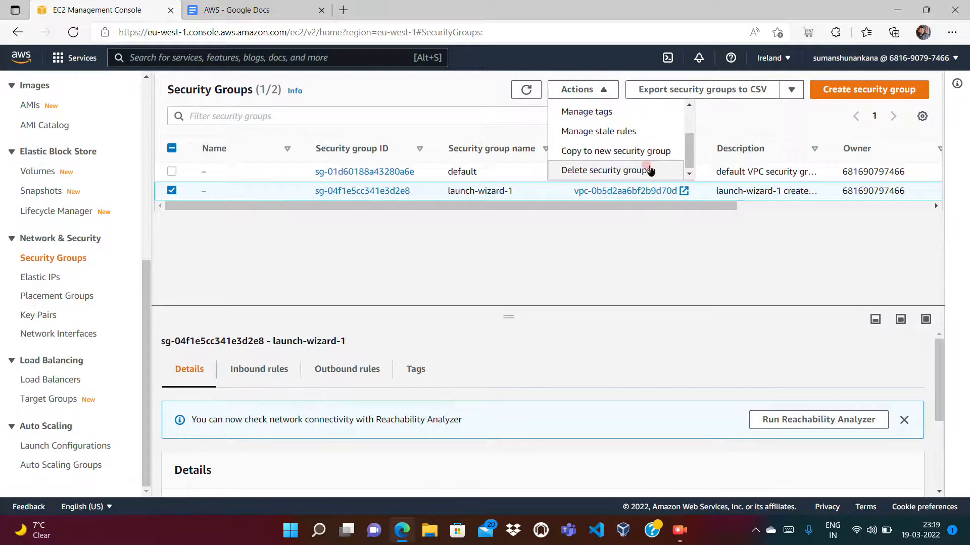
left_click(650, 171)
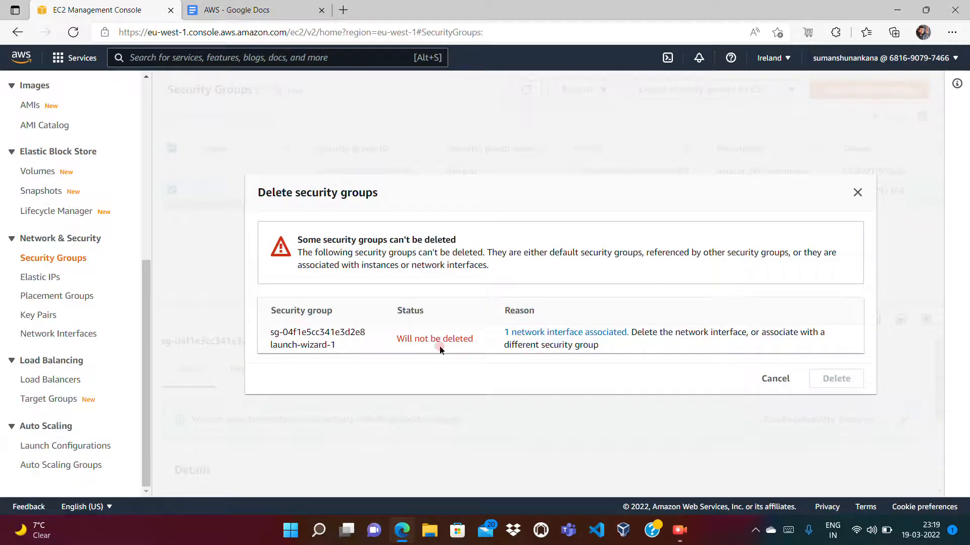
- Inspect the network interface associated with launch-wizard-1, clear the search filter, and check the instances list
left_click(568, 333)
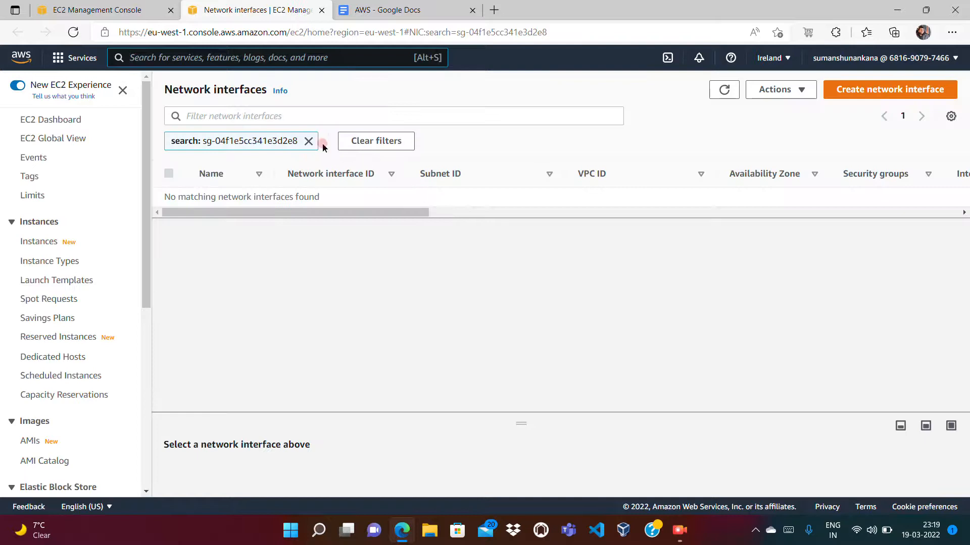
left_click(308, 141)
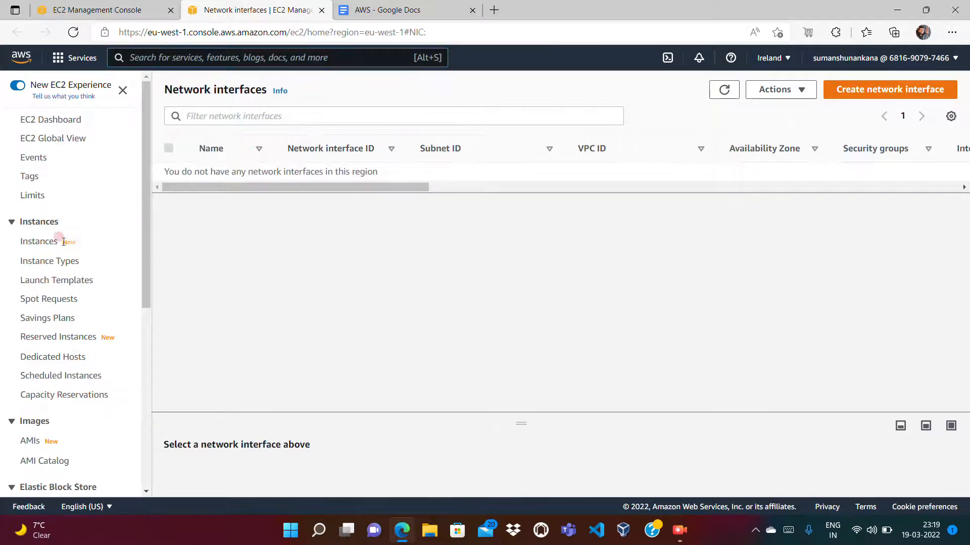
left_click(41, 243)
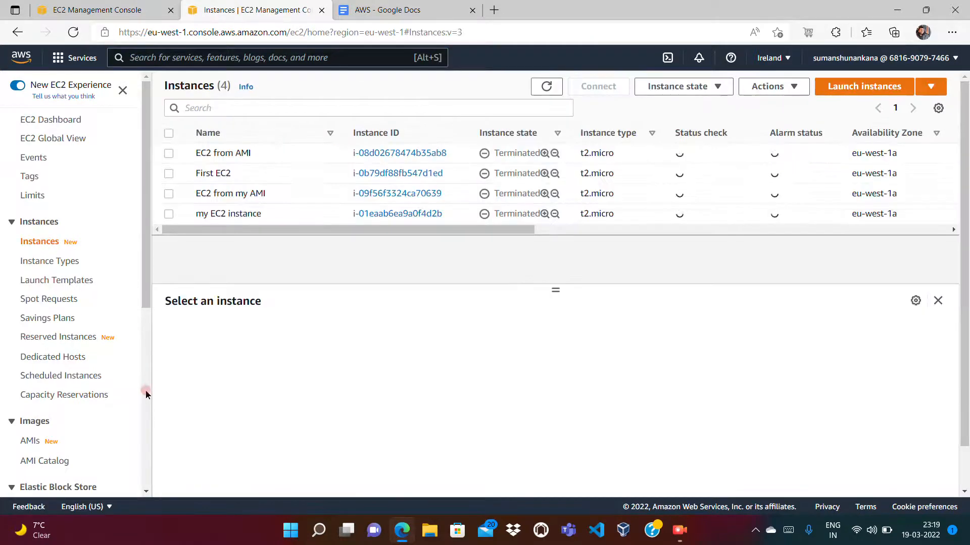
- Delete the ami key pair, confirming the deletion with the word Delete
left_click(145, 389)
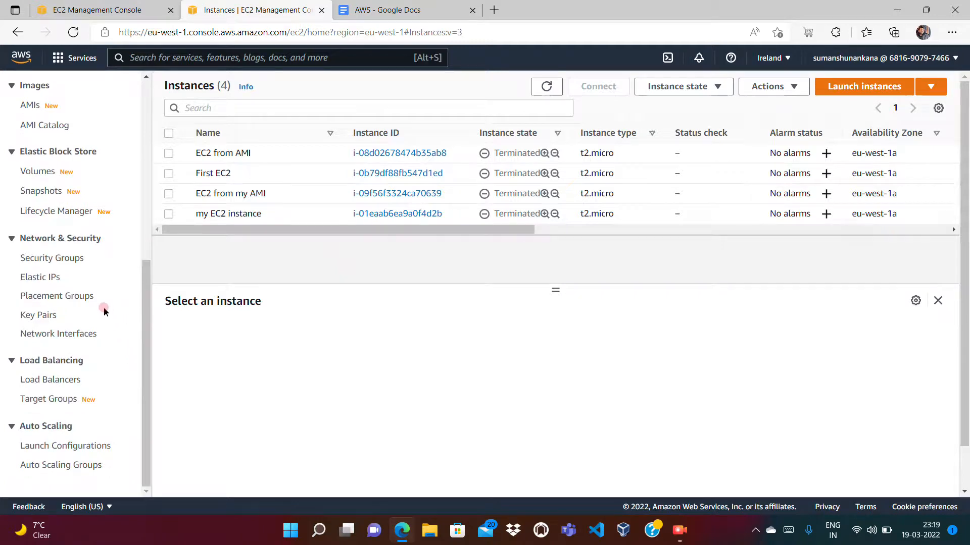
left_click(31, 315)
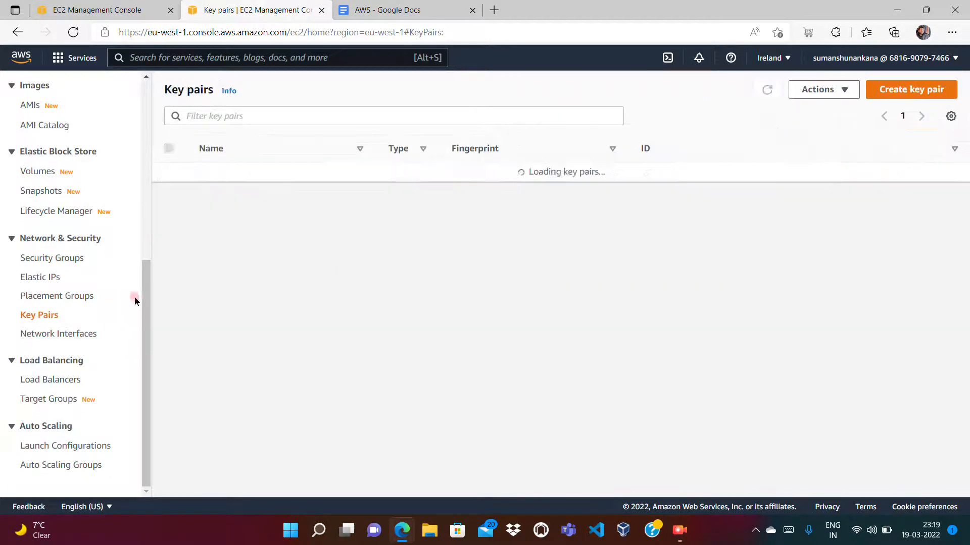
left_click(168, 172)
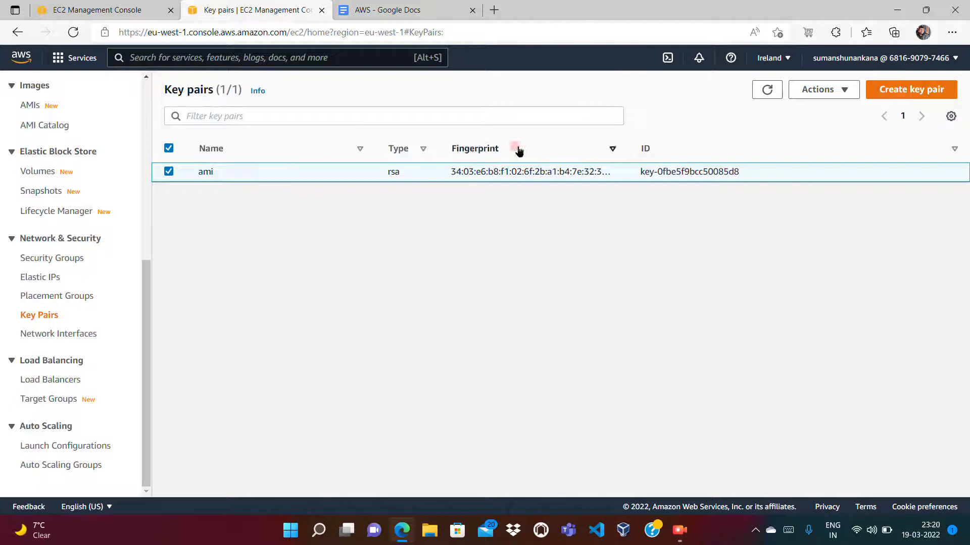
left_click(846, 95)
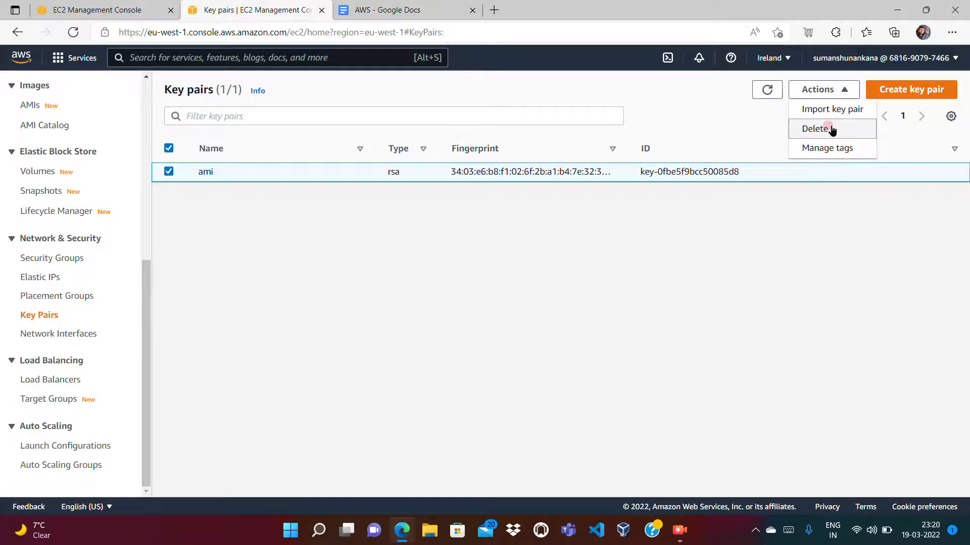
left_click(831, 129)
left_click(576, 306)
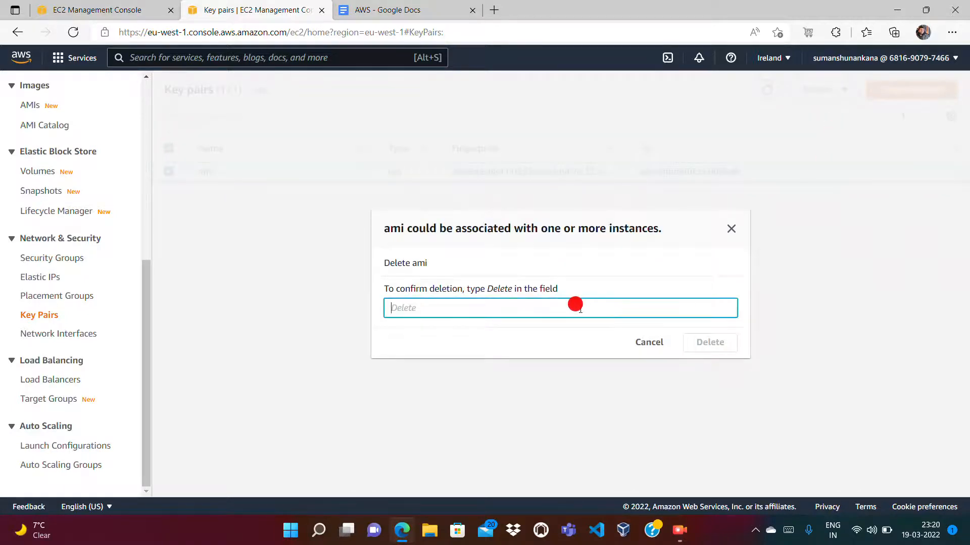
type("Delete")
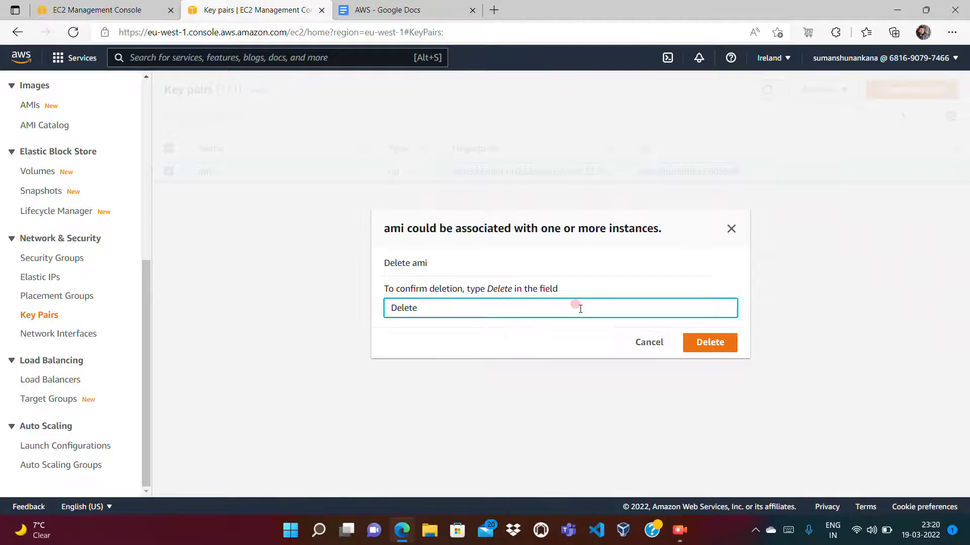
left_click(719, 344)
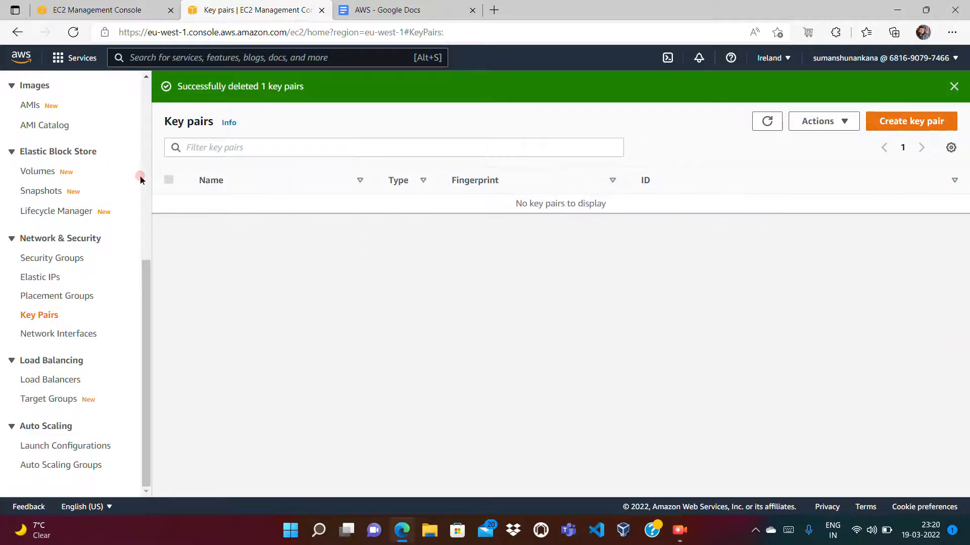
- Reopen the instances list and refresh it to recheck the instance states
scroll(150, 161, "up", 7)
left_click(31, 246)
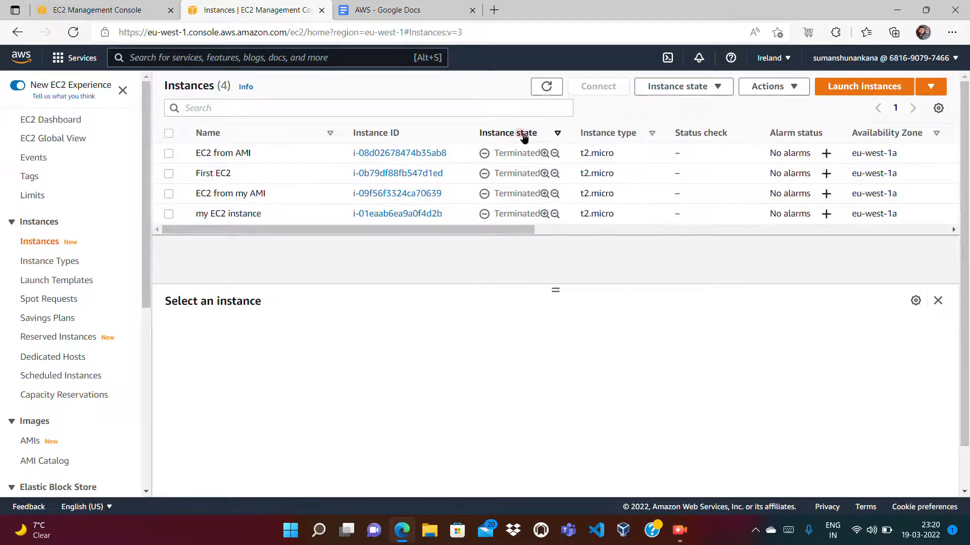
left_click(547, 88)
left_click(554, 91)
- Try once more to delete the launch-wizard-1 security group, review its deletion status, and cancel the dialog
scroll(143, 406, "down", 6)
left_click(64, 263)
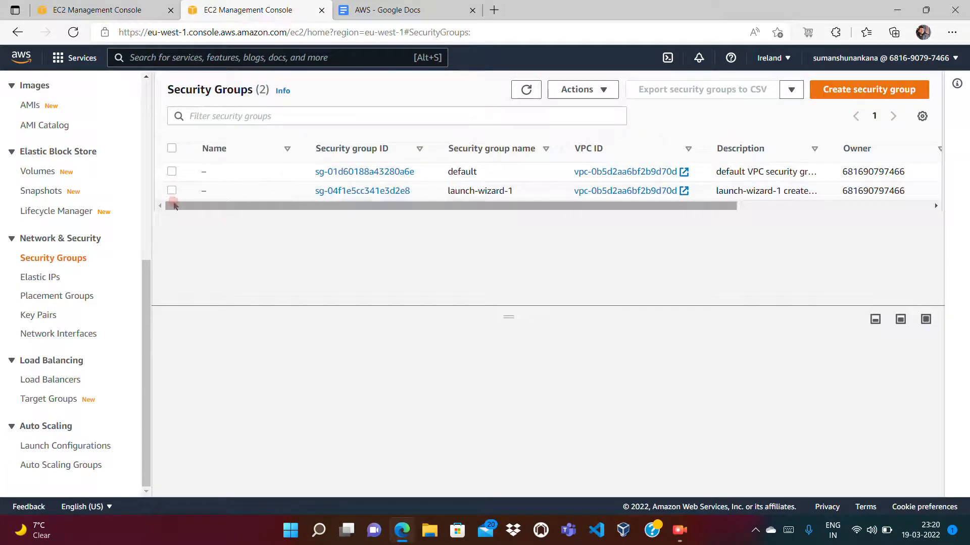
left_click(172, 191)
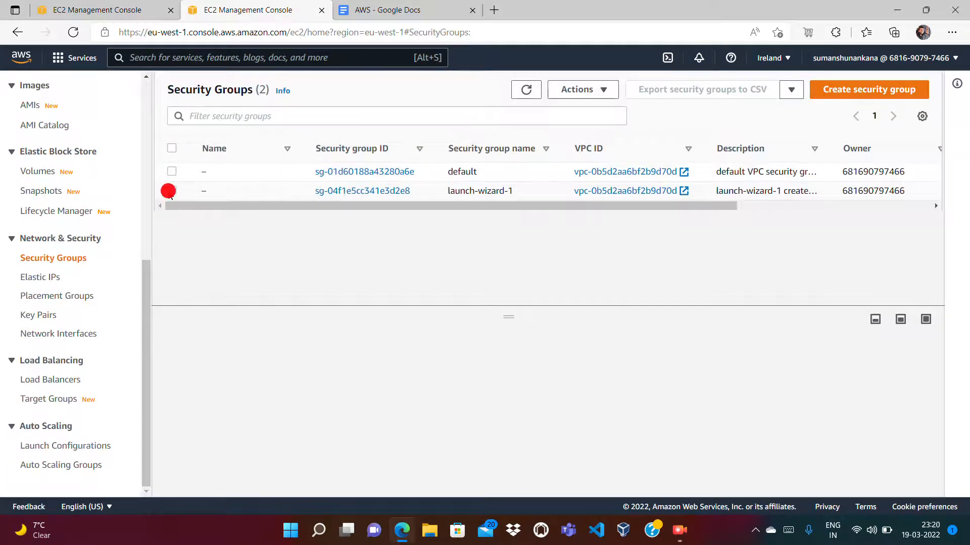
right_click(249, 192)
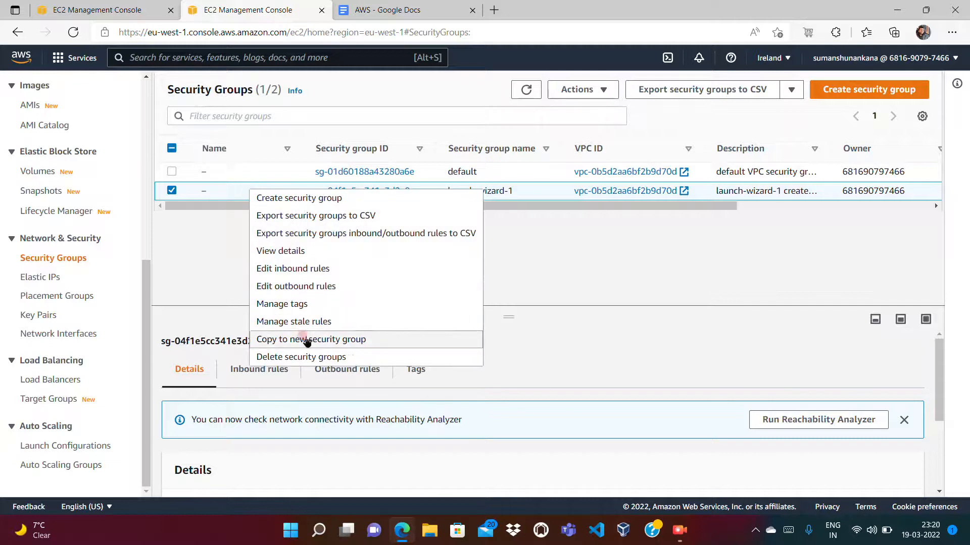
left_click(303, 357)
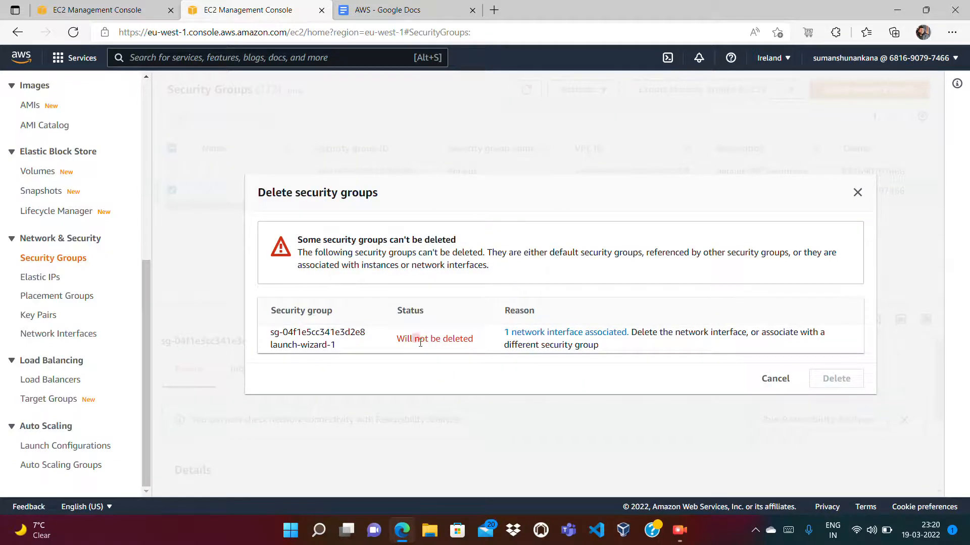
left_click_drag(395, 343, 472, 339)
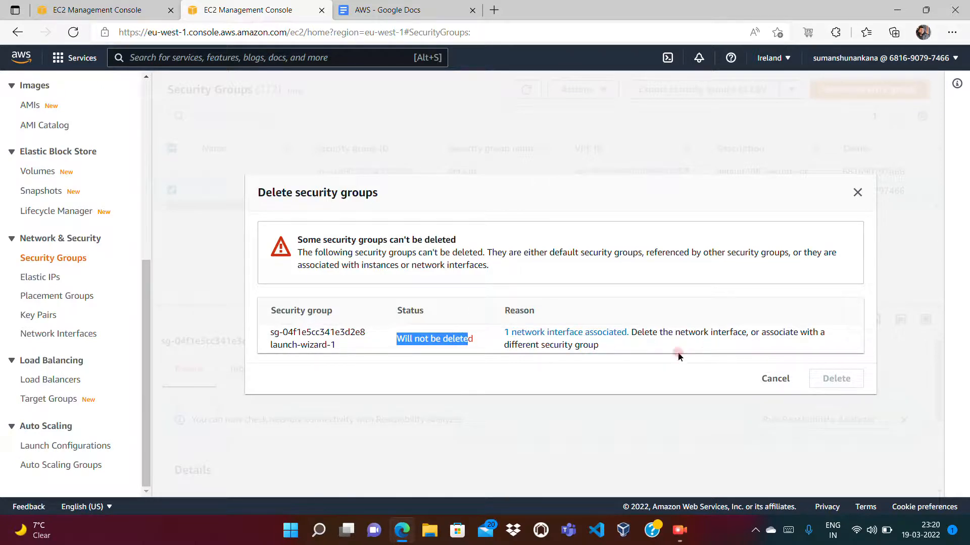
left_click(773, 380)
- Switch the region to Europe (London) and check its unfiltered network interfaces and its instances list
left_click(768, 59)
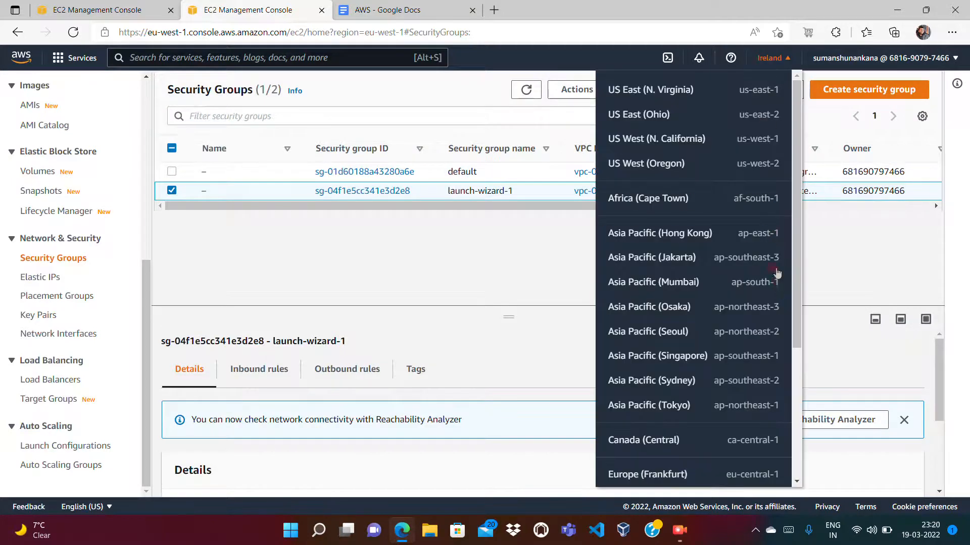
scroll(800, 411, "down", 4)
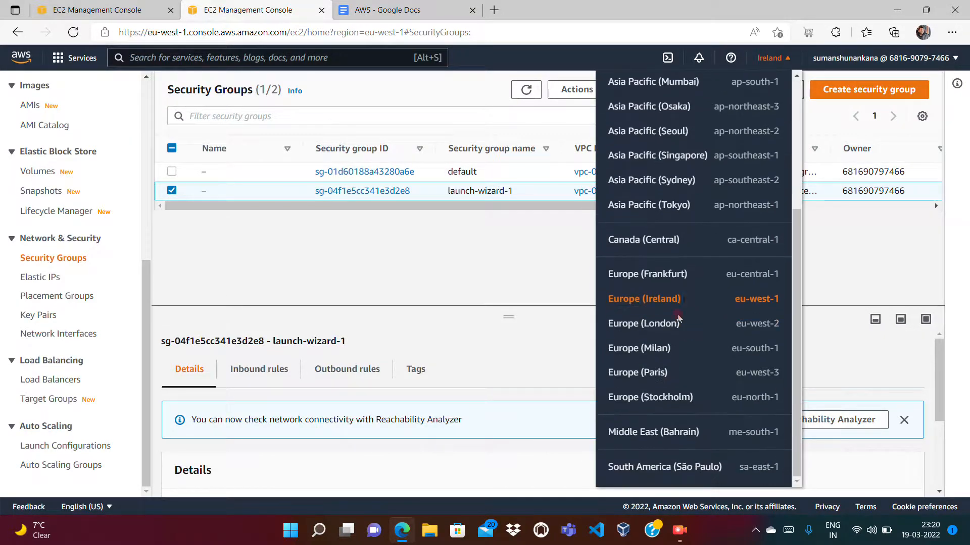
left_click(655, 325)
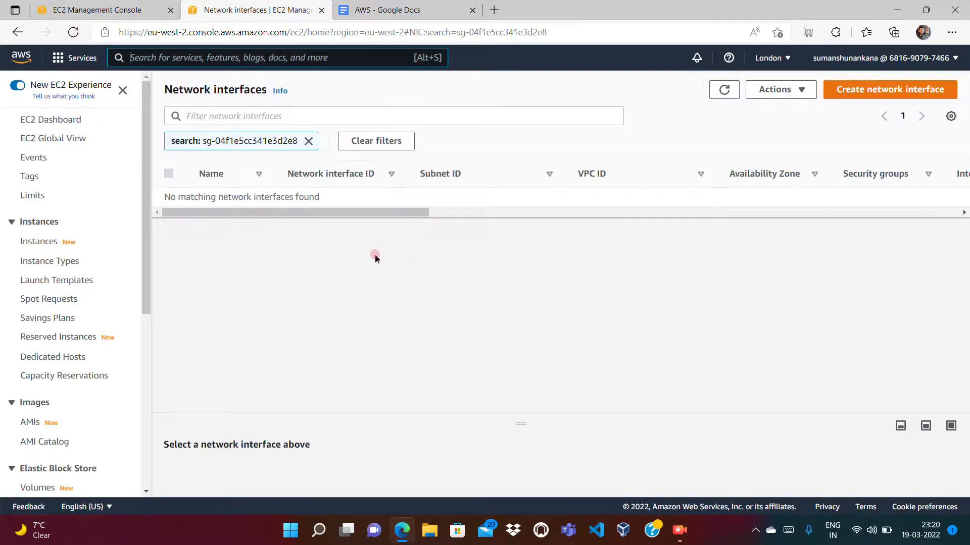
left_click(308, 141)
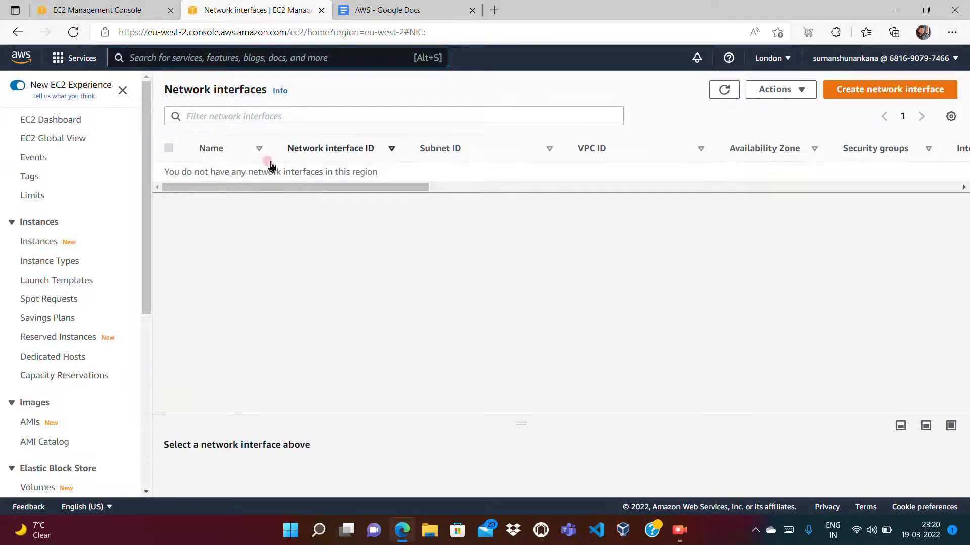
left_click(41, 241)
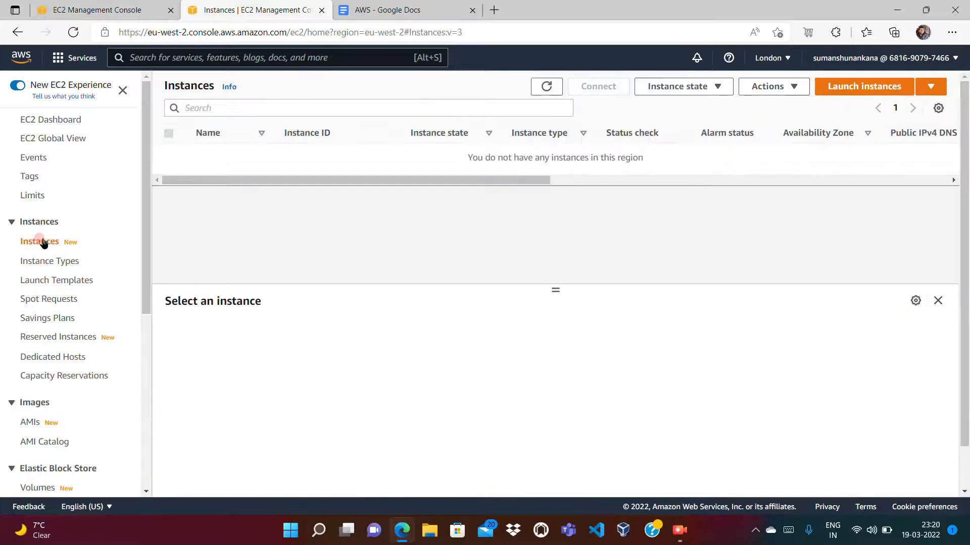
- Check the London region's AMIs, volumes, snapshots, key pairs and security groups for leftover resources
left_click(26, 424)
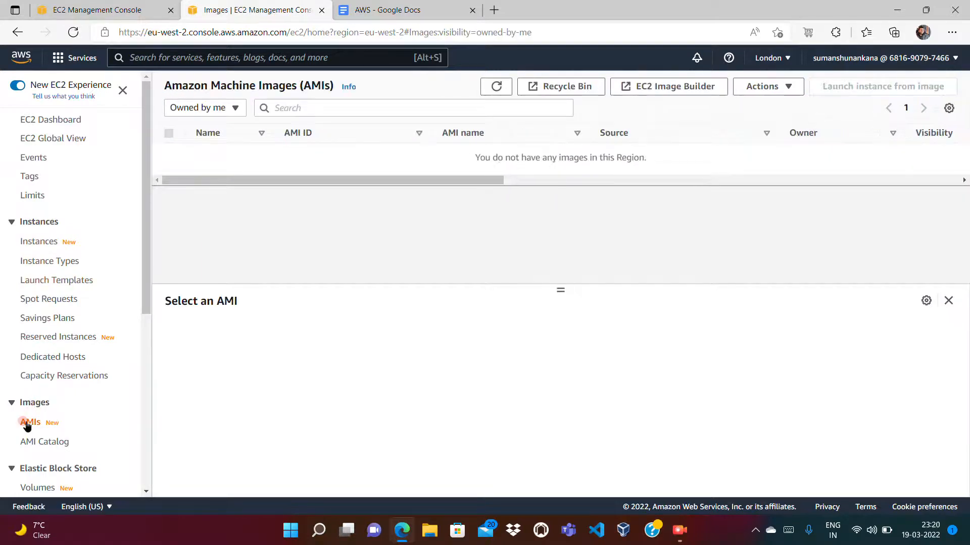
left_click(31, 488)
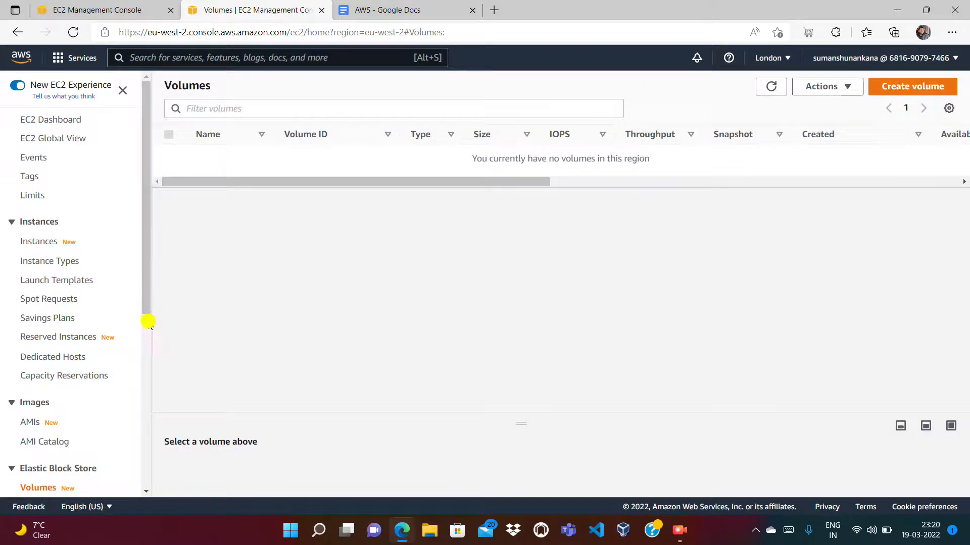
right_click(147, 342)
scroll(146, 341, "down", 5)
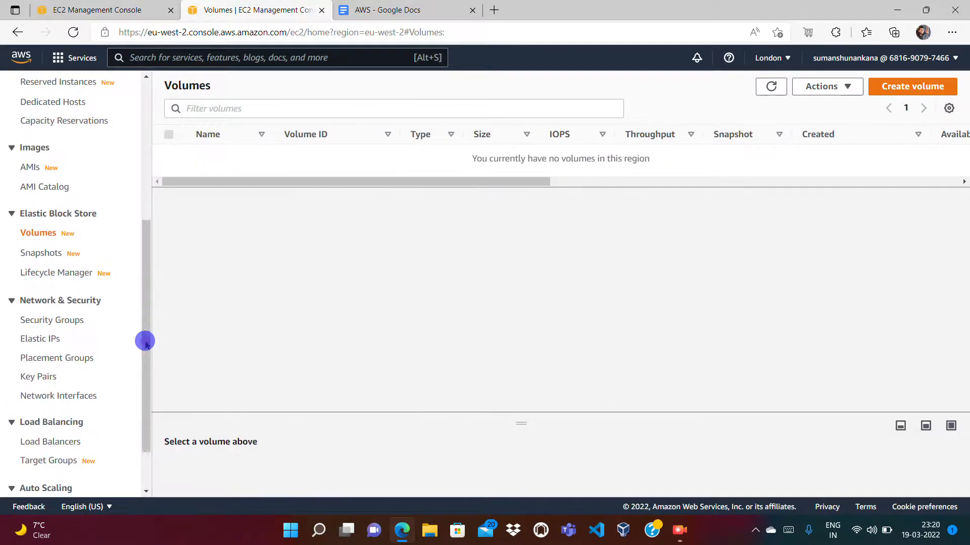
left_click(28, 254)
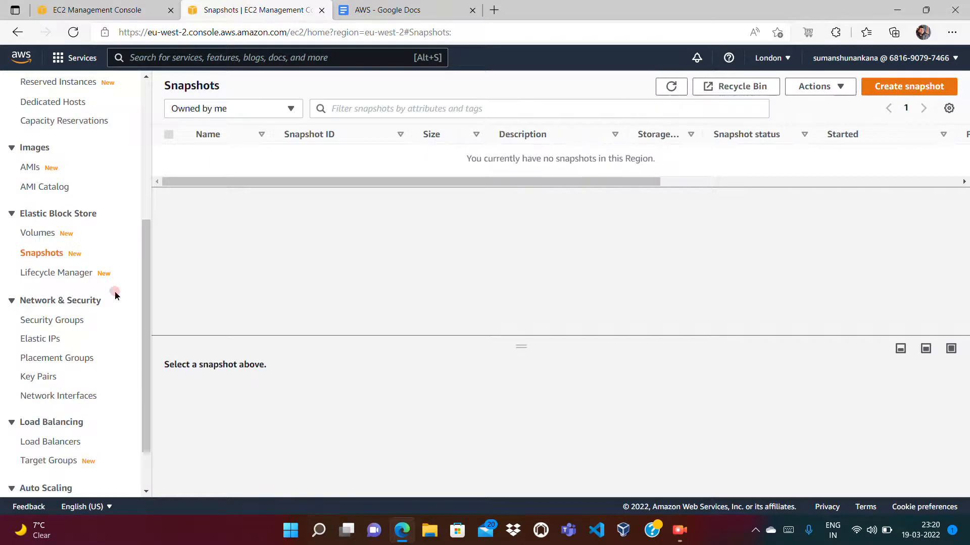
left_click(52, 376)
left_click(42, 320)
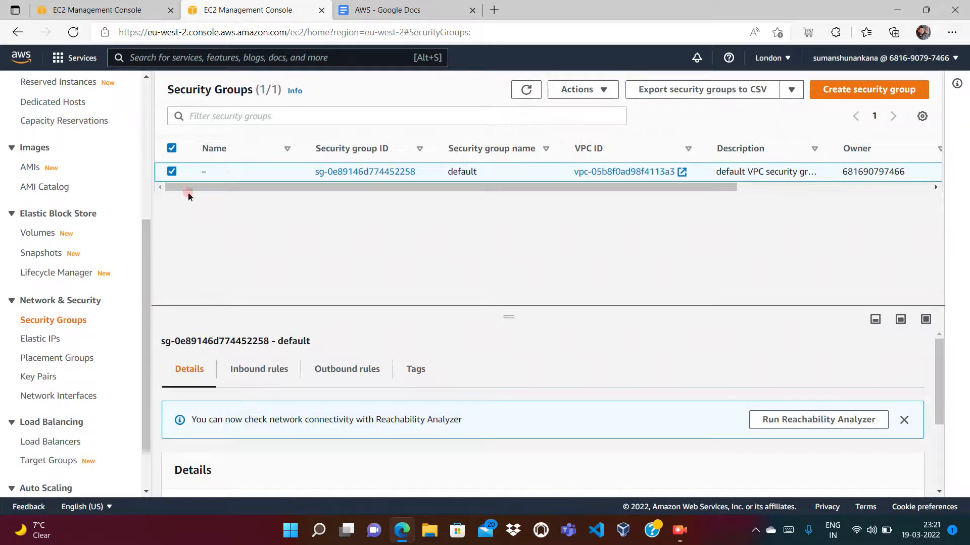
scroll(147, 161, "up", 5)
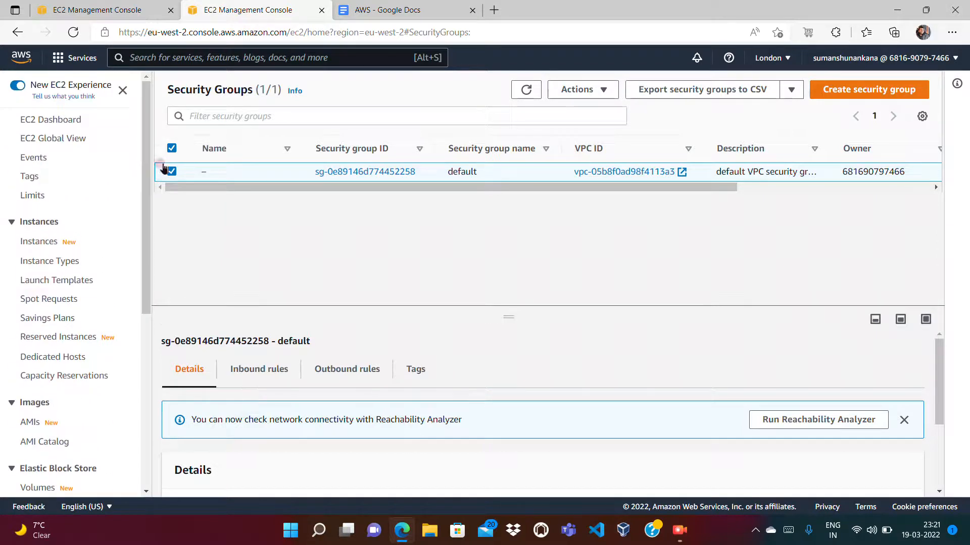
left_click_drag(47, 121, 397, 118)
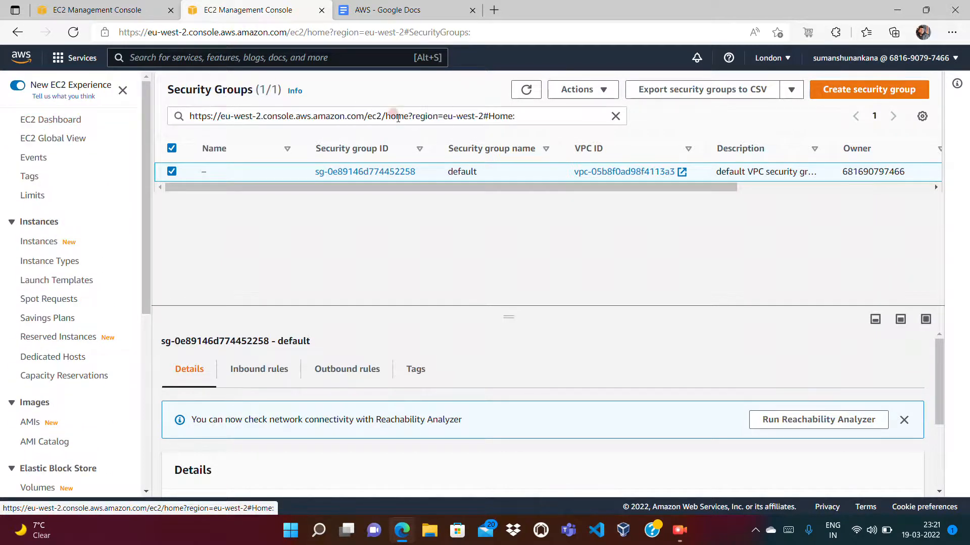
- Switch the region to Europe (Ireland) and clear the security group search filter from its network interfaces list
left_click(767, 60)
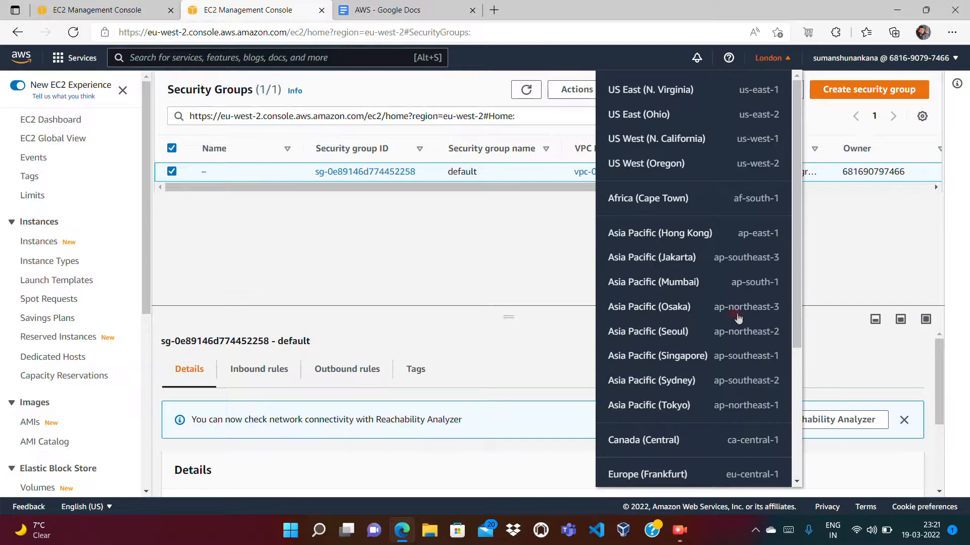
scroll(792, 412, "down", 4)
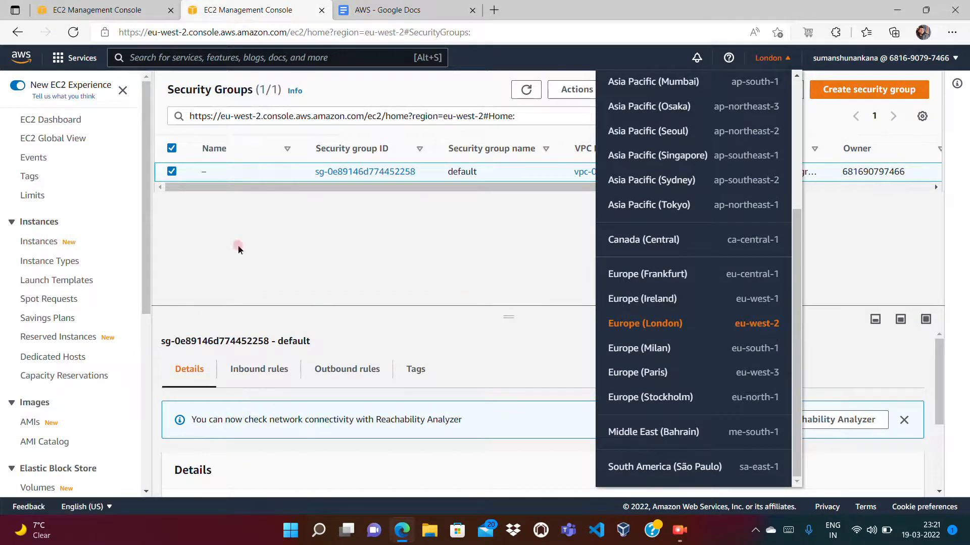
left_click(650, 302)
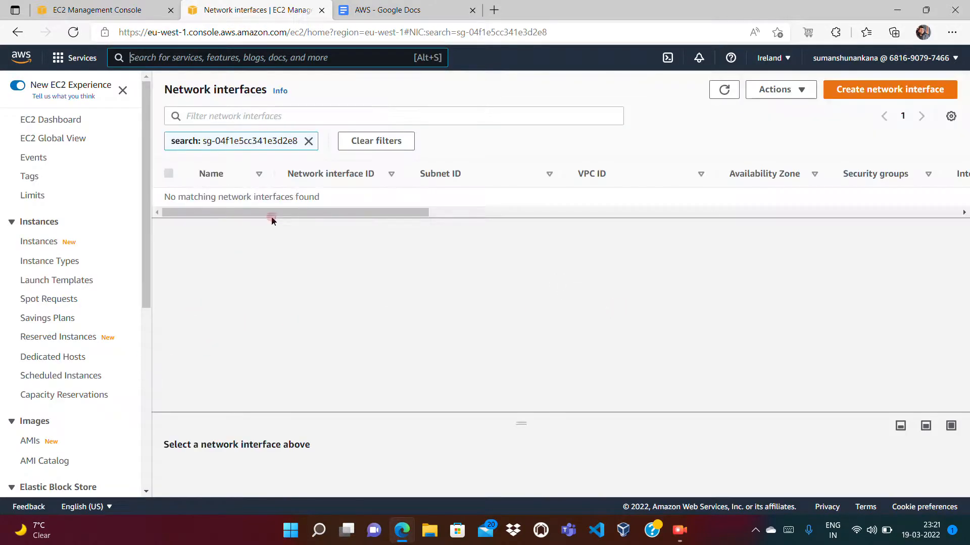
left_click(308, 142)
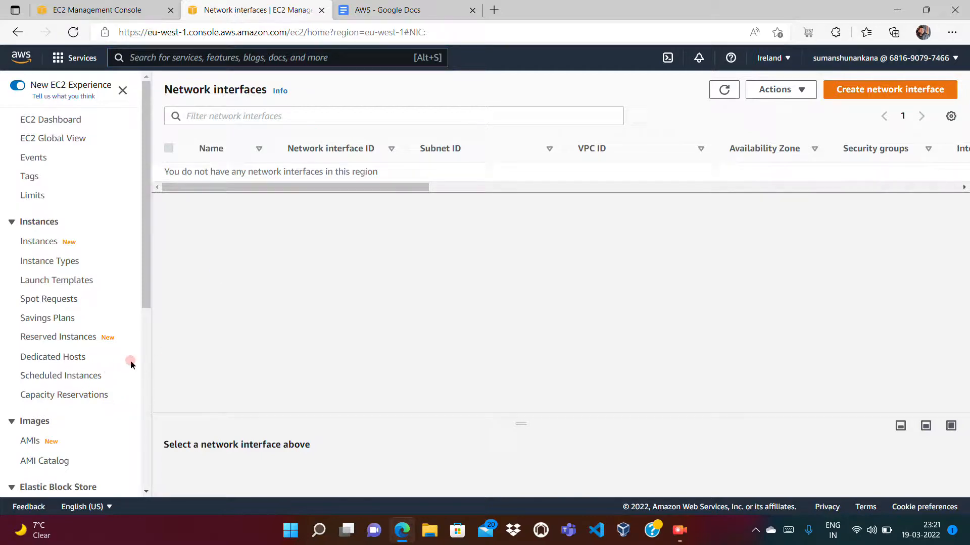
- Try again to delete the launch-wizard-1 security group in the Ireland region
scroll(145, 376, "down", 7)
left_click(64, 258)
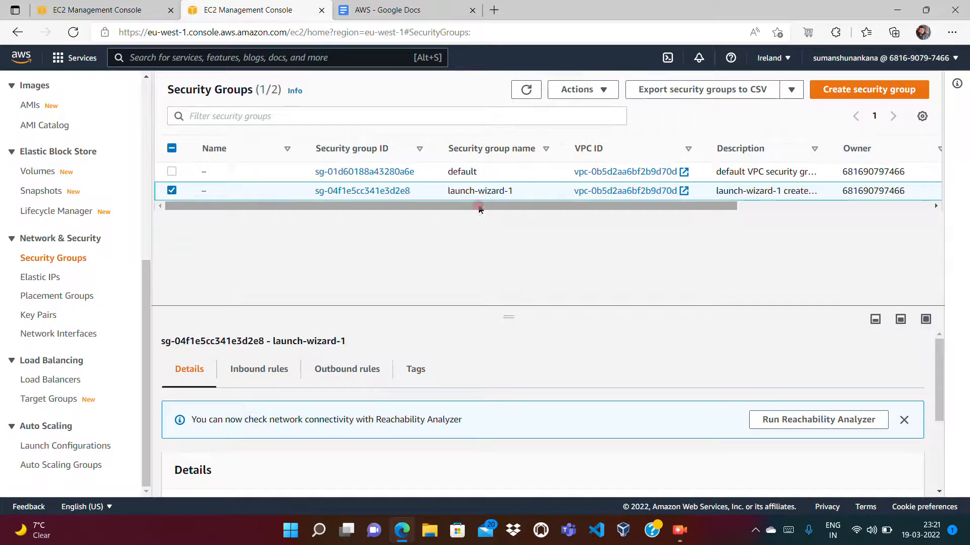
right_click(536, 192)
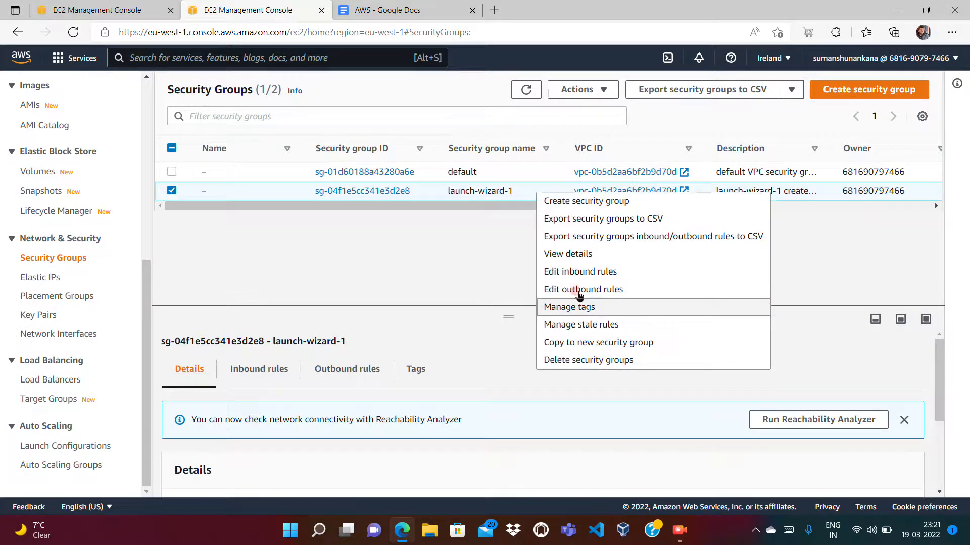
left_click(576, 360)
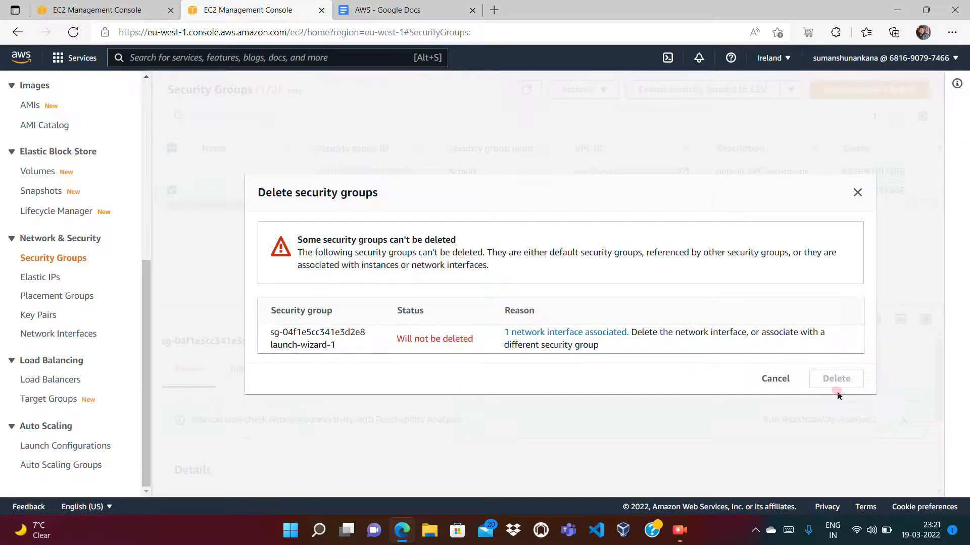
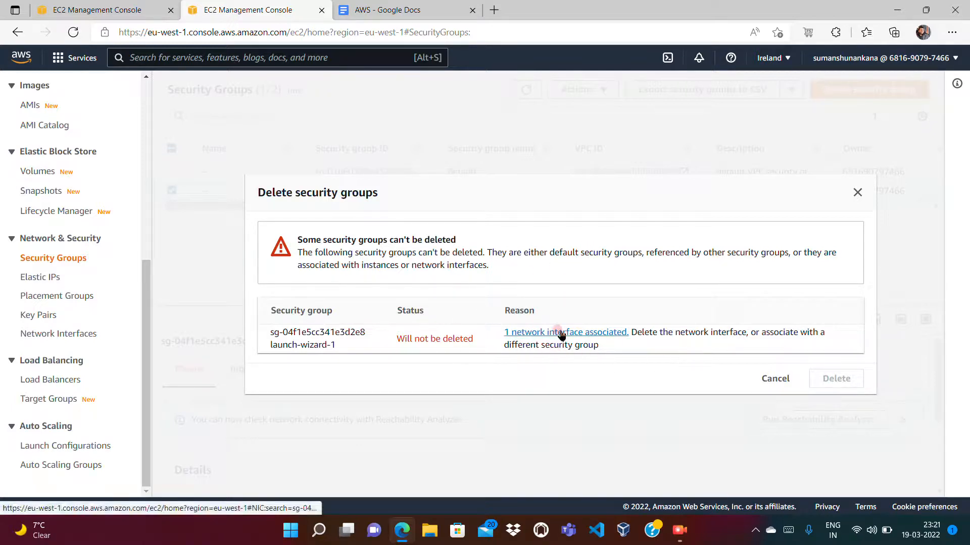
- Check the network interfaces associated with launch-wizard-1, remove the search filter, and view the Ireland region's EC2 dashboard
left_click(559, 333)
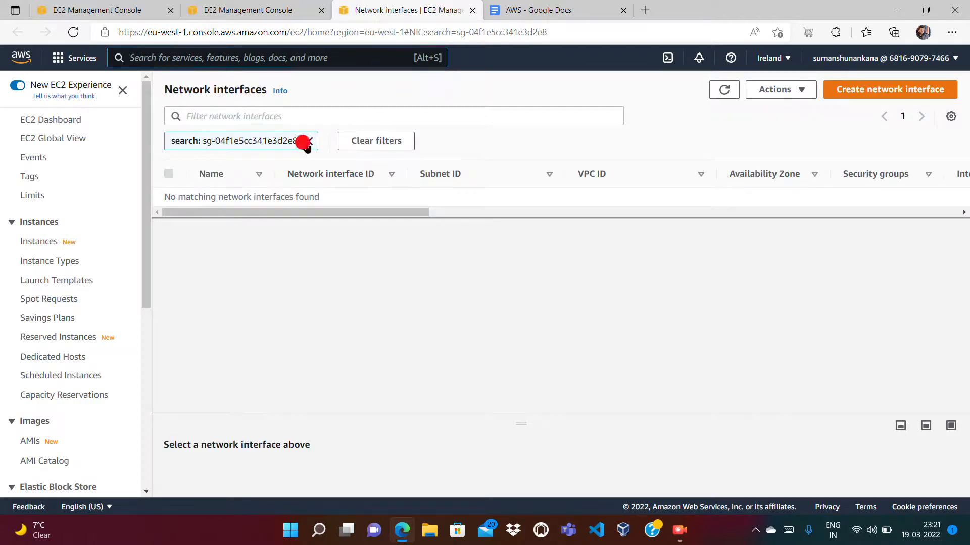
left_click(309, 141)
left_click(39, 114)
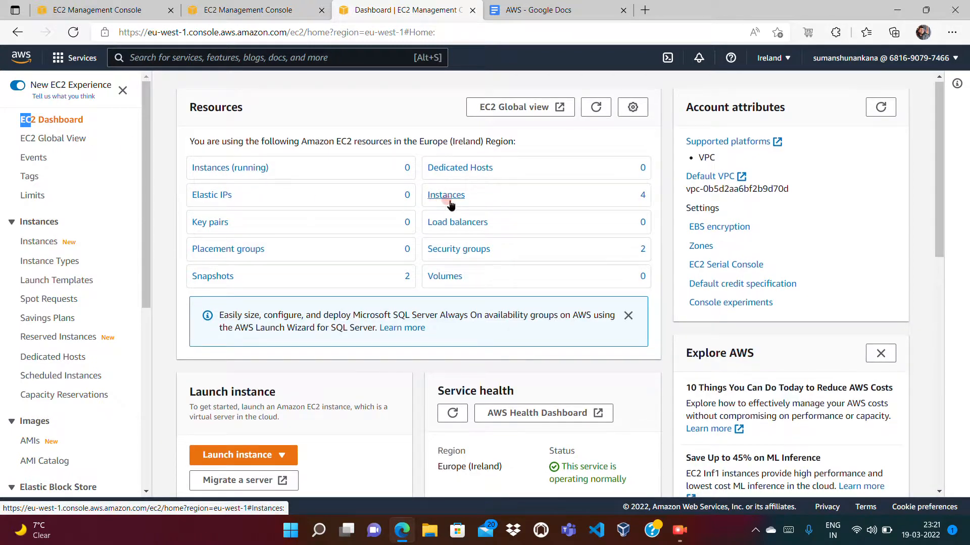
- Delete both self-owned snapshots in the Ireland region, including the My AMI image httpd one, entering "delete" as confirmation
left_click(220, 278)
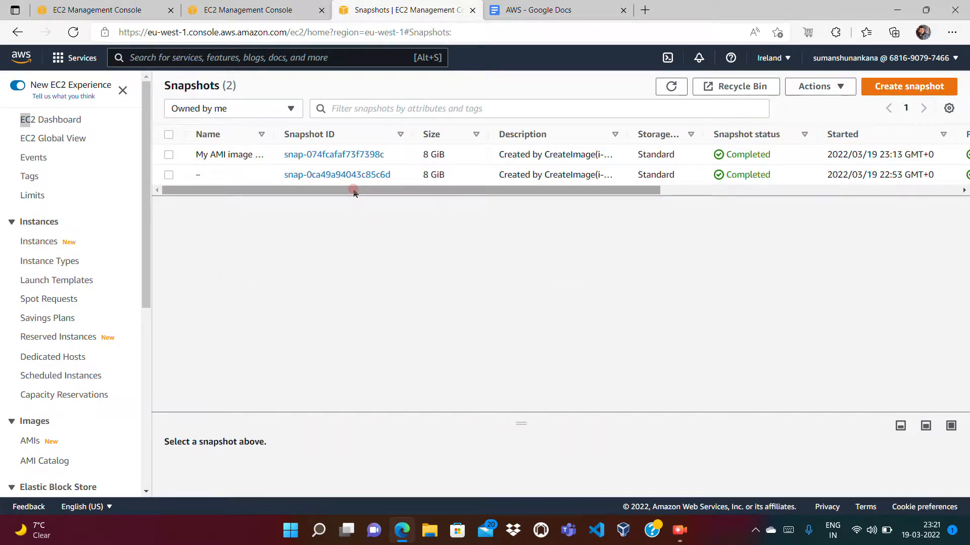
mouse_move(213, 174)
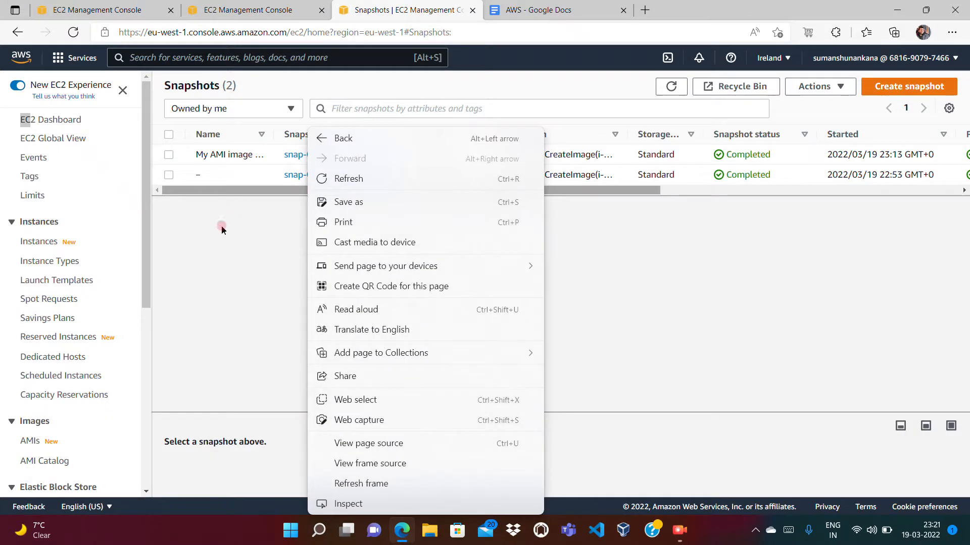
left_click(216, 239)
left_click(698, 190)
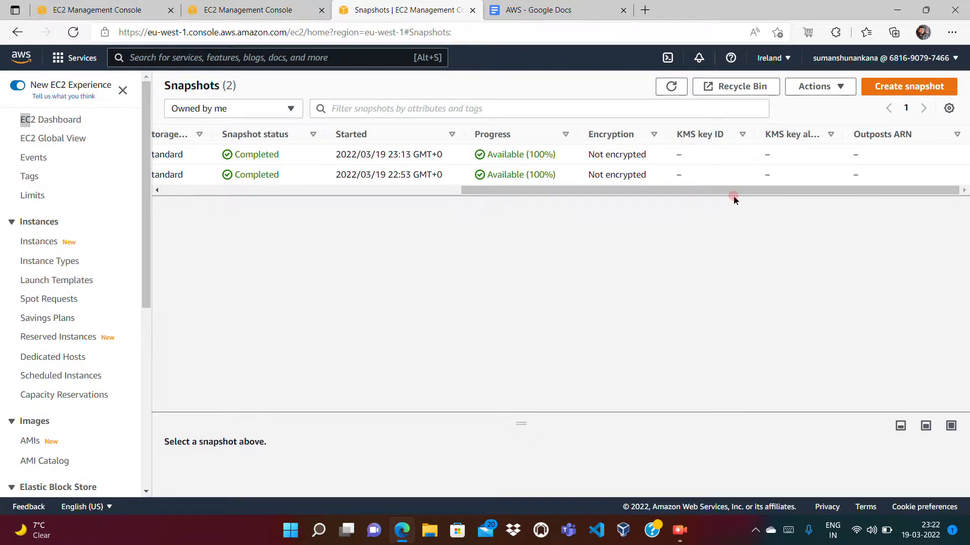
left_click(410, 191)
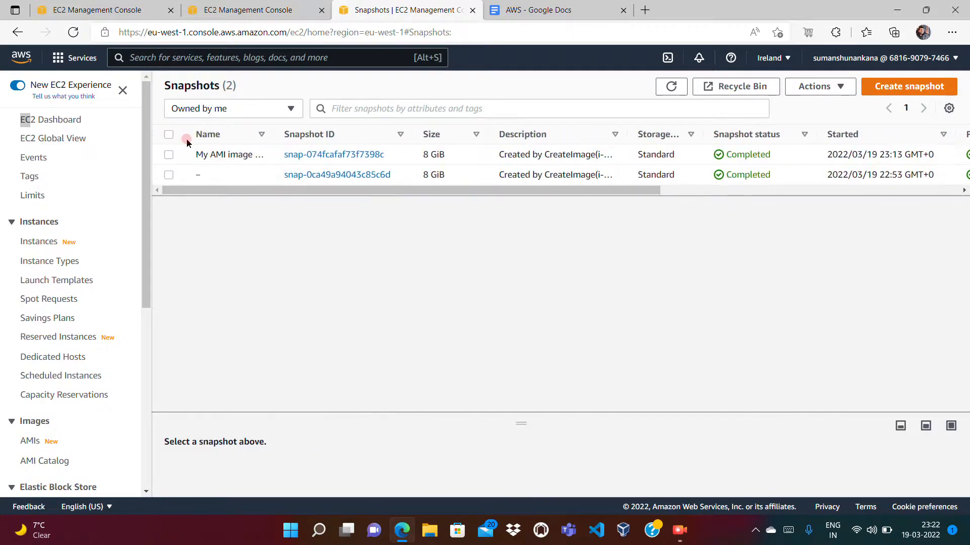
left_click(168, 154)
left_click(168, 175)
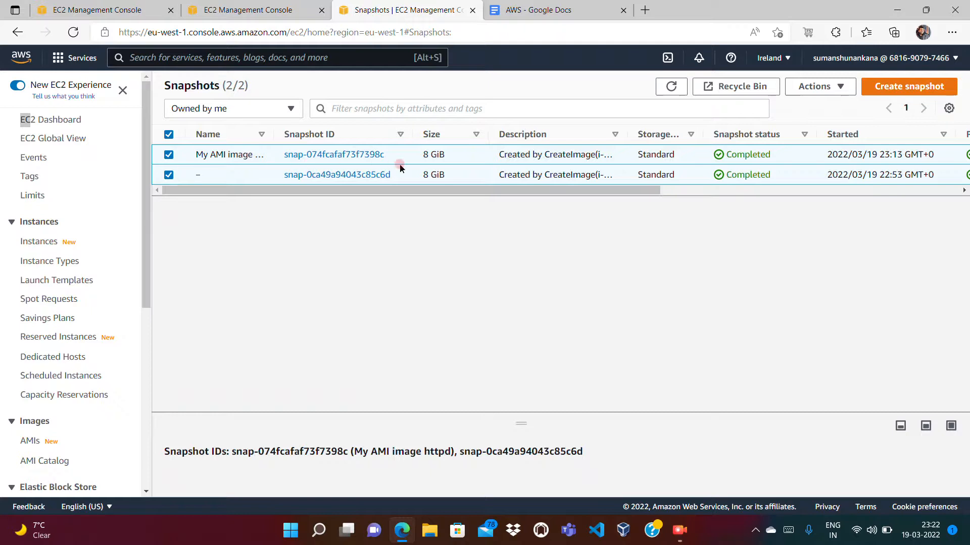
left_click(819, 86)
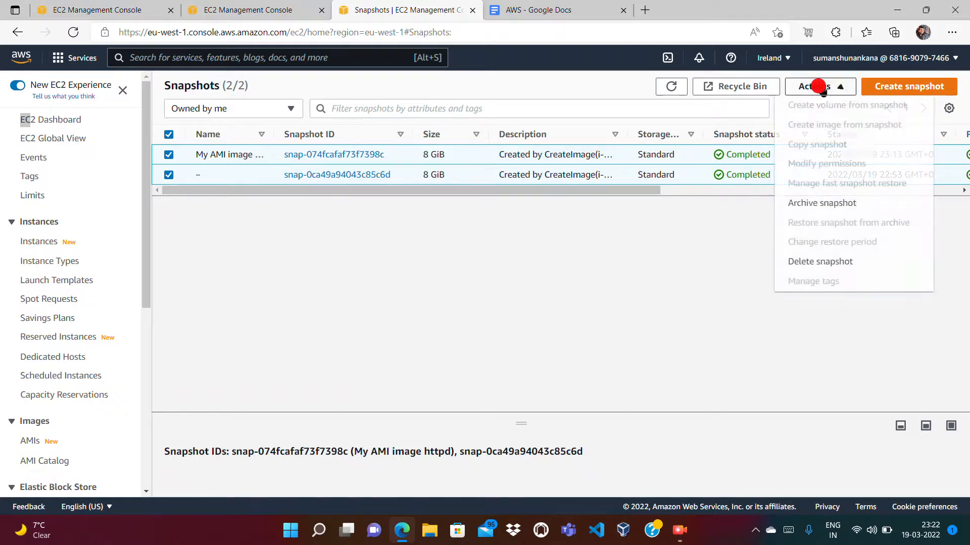
left_click(823, 264)
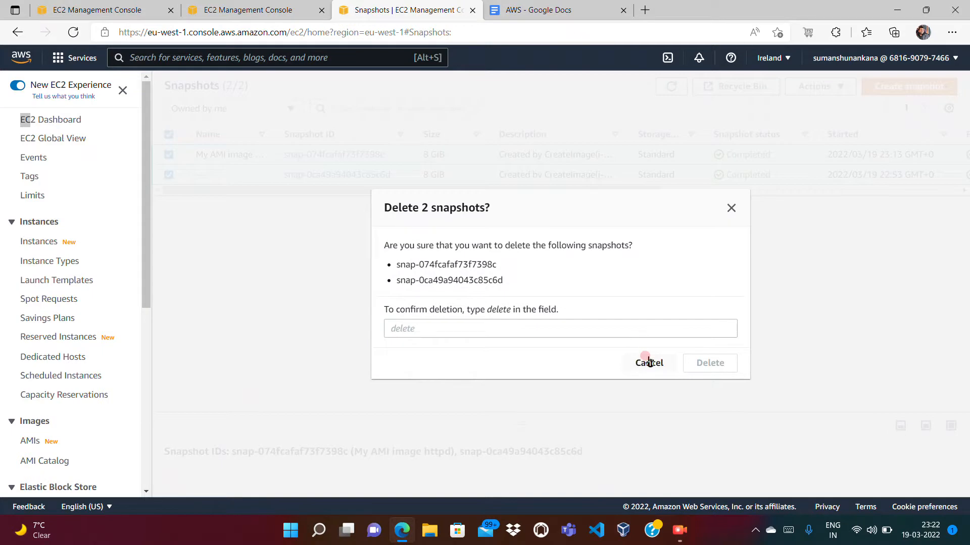
left_click(631, 335)
type("delete")
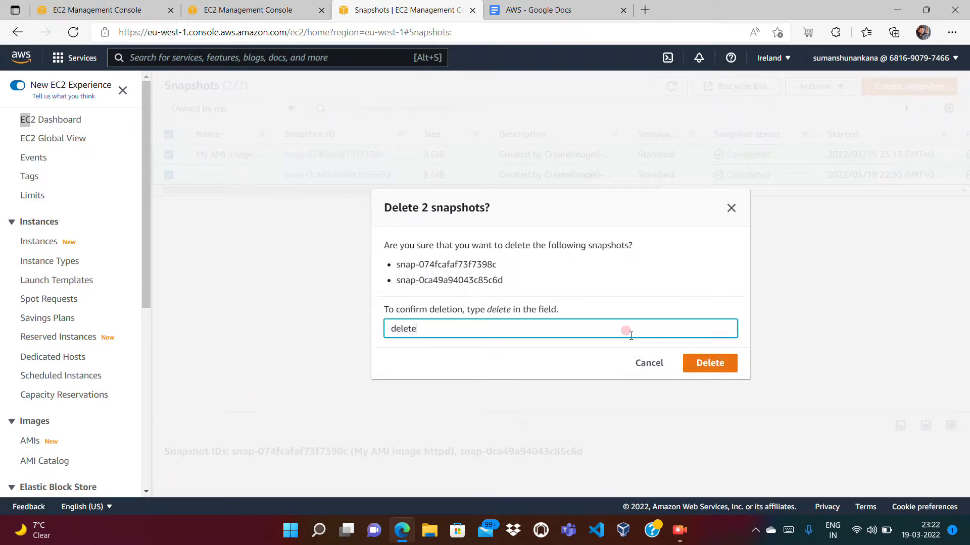
left_click(693, 363)
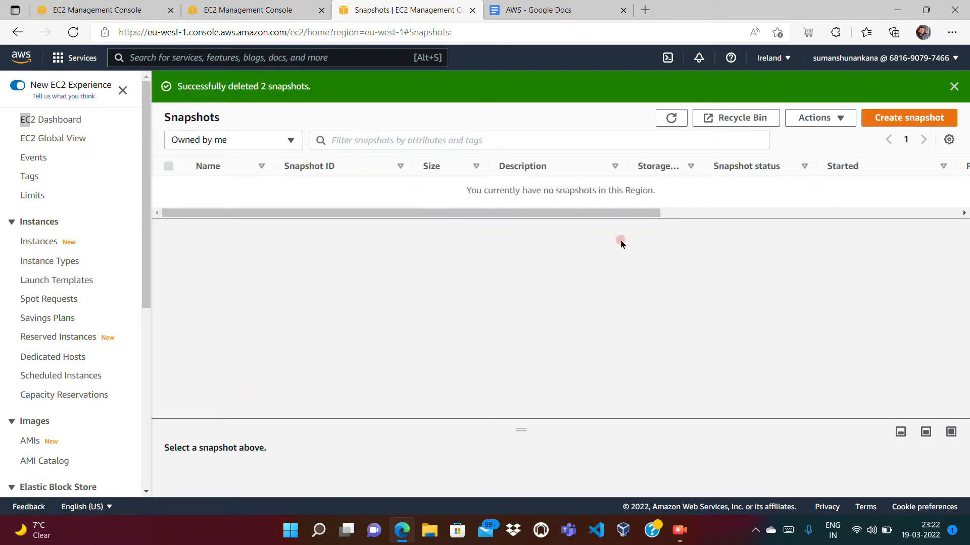
- Delete the launch-wizard-1 security group in the Ireland region and refresh the security groups list
left_click(144, 366)
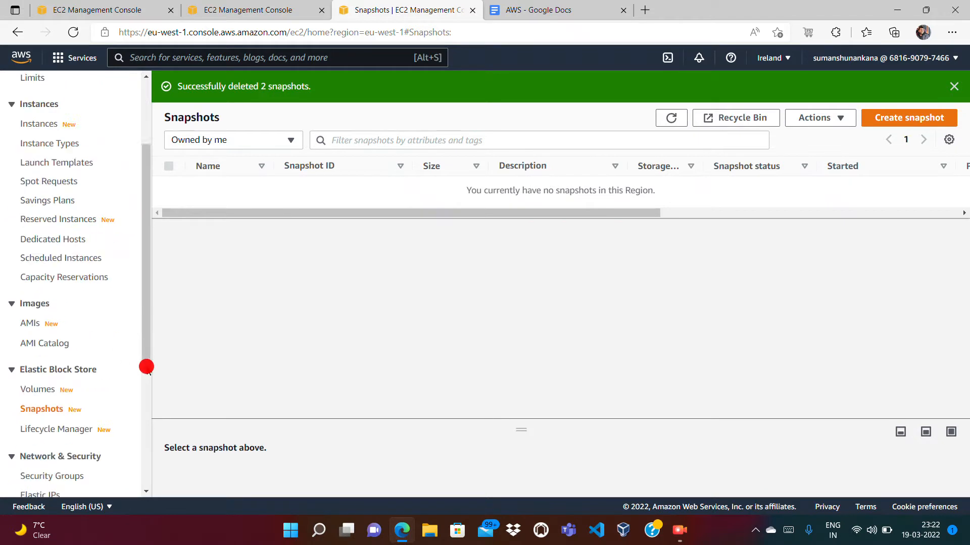
left_click(62, 258)
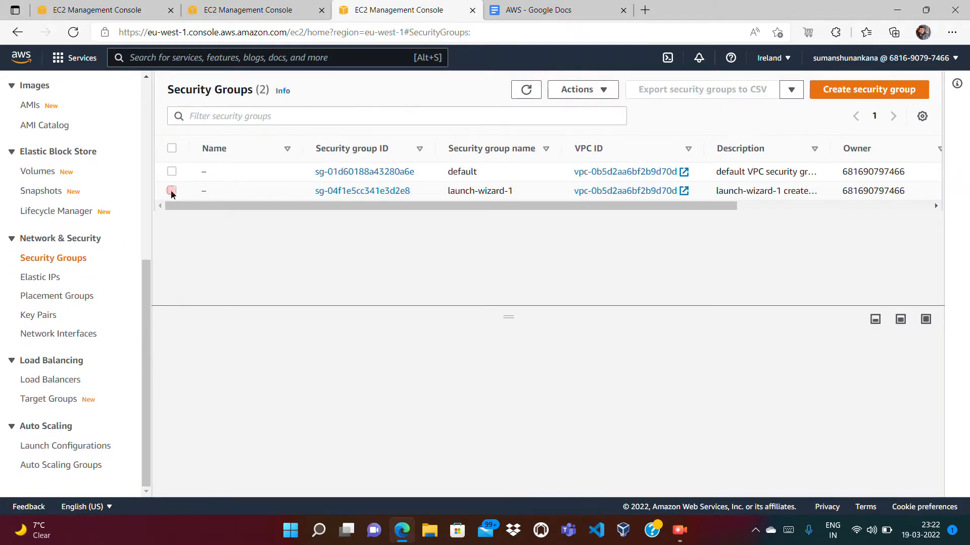
left_click(171, 191)
right_click(237, 192)
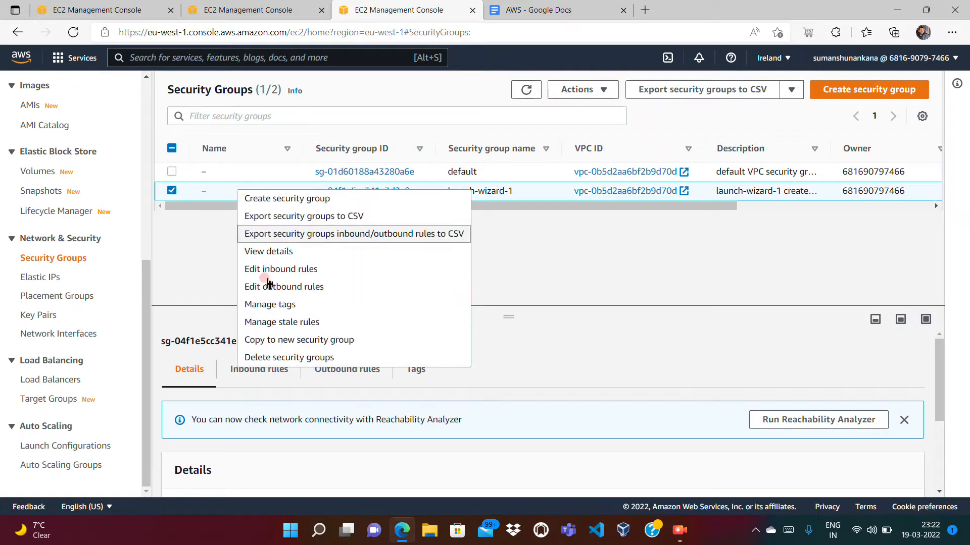
left_click(266, 354)
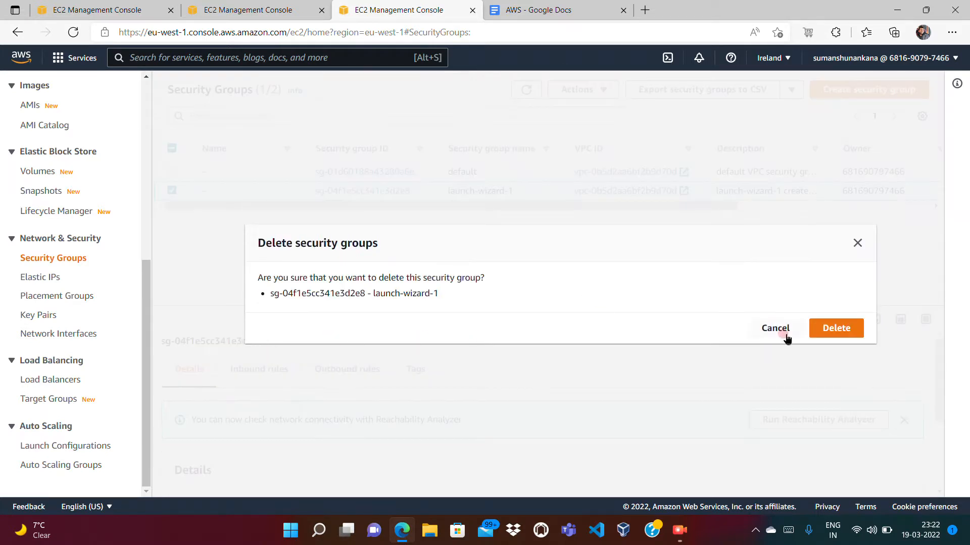
left_click(820, 331)
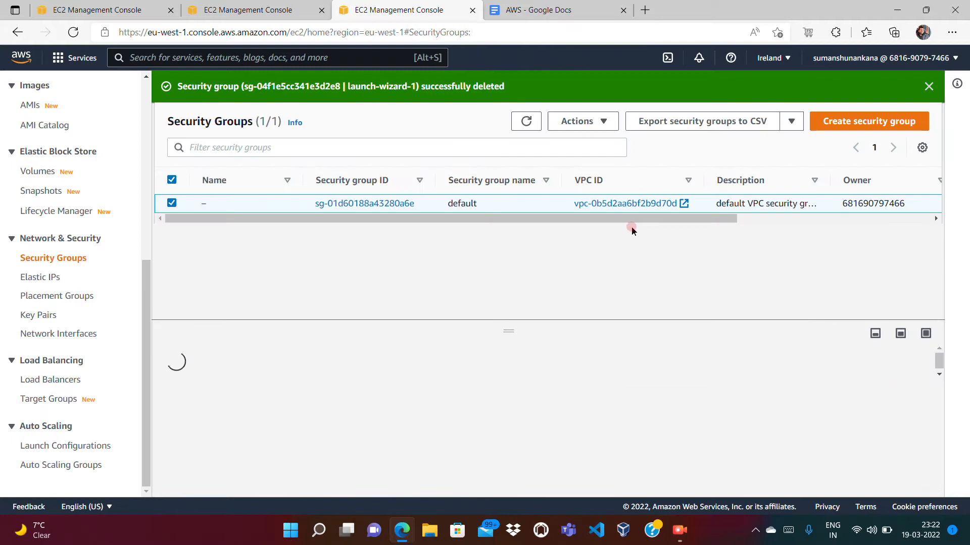
left_click(519, 123)
- Check the states of the EC2 instances in the Ireland region
left_click(145, 163)
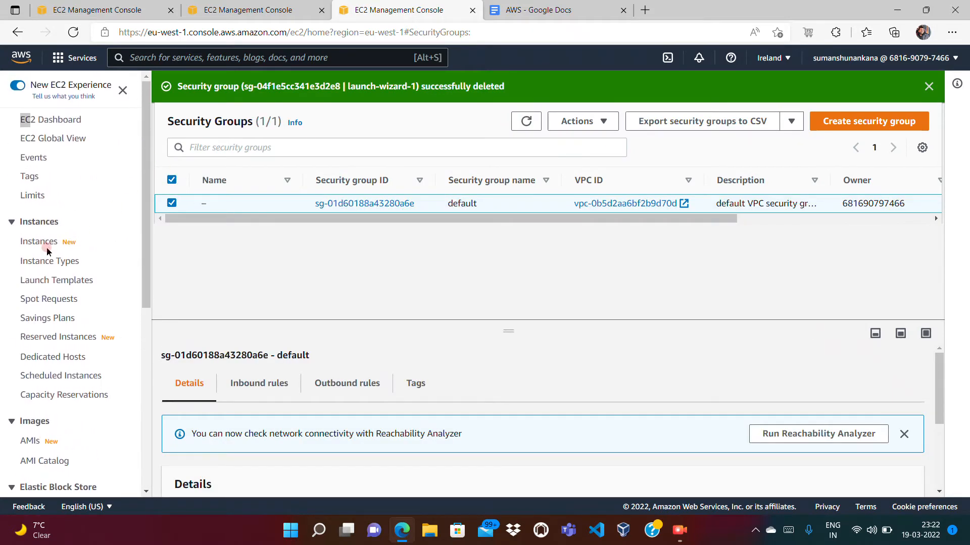
left_click(33, 244)
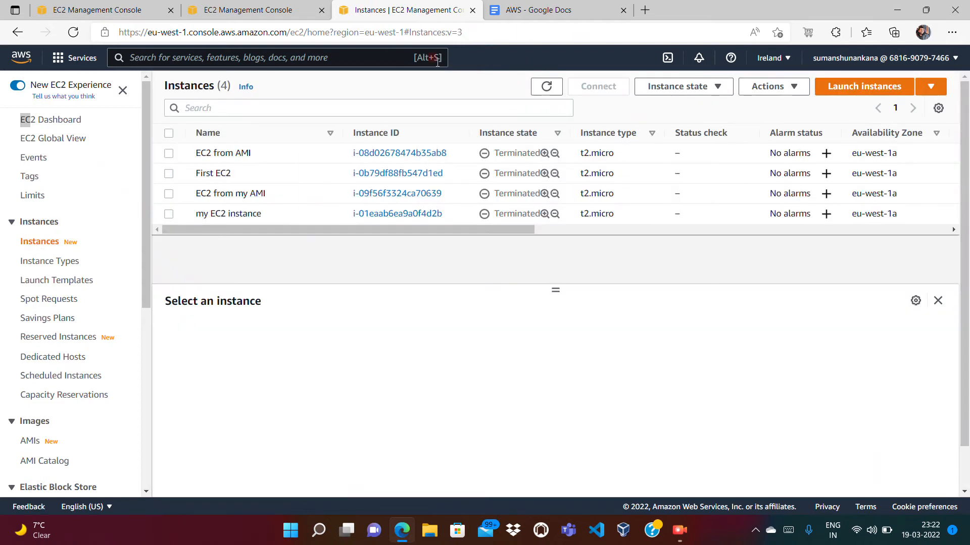
left_click(680, 533)
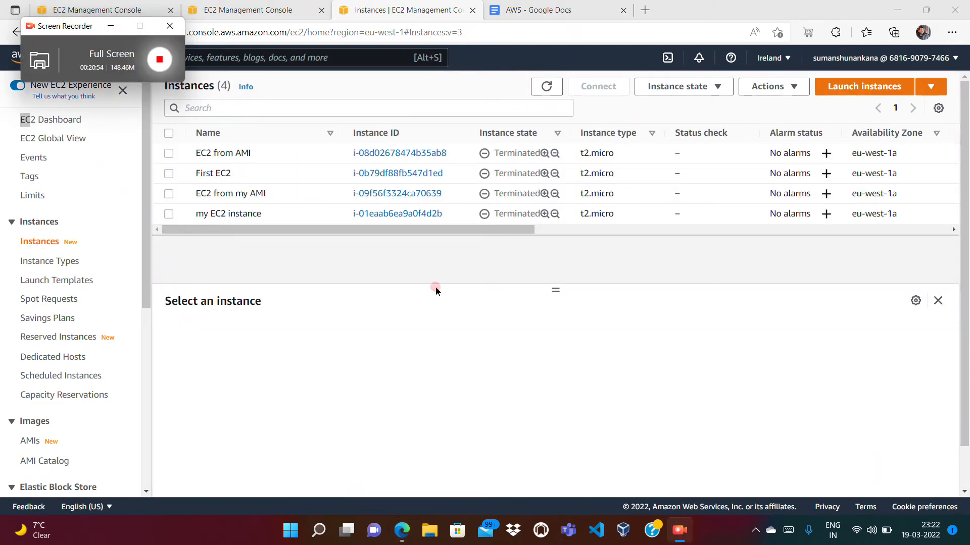